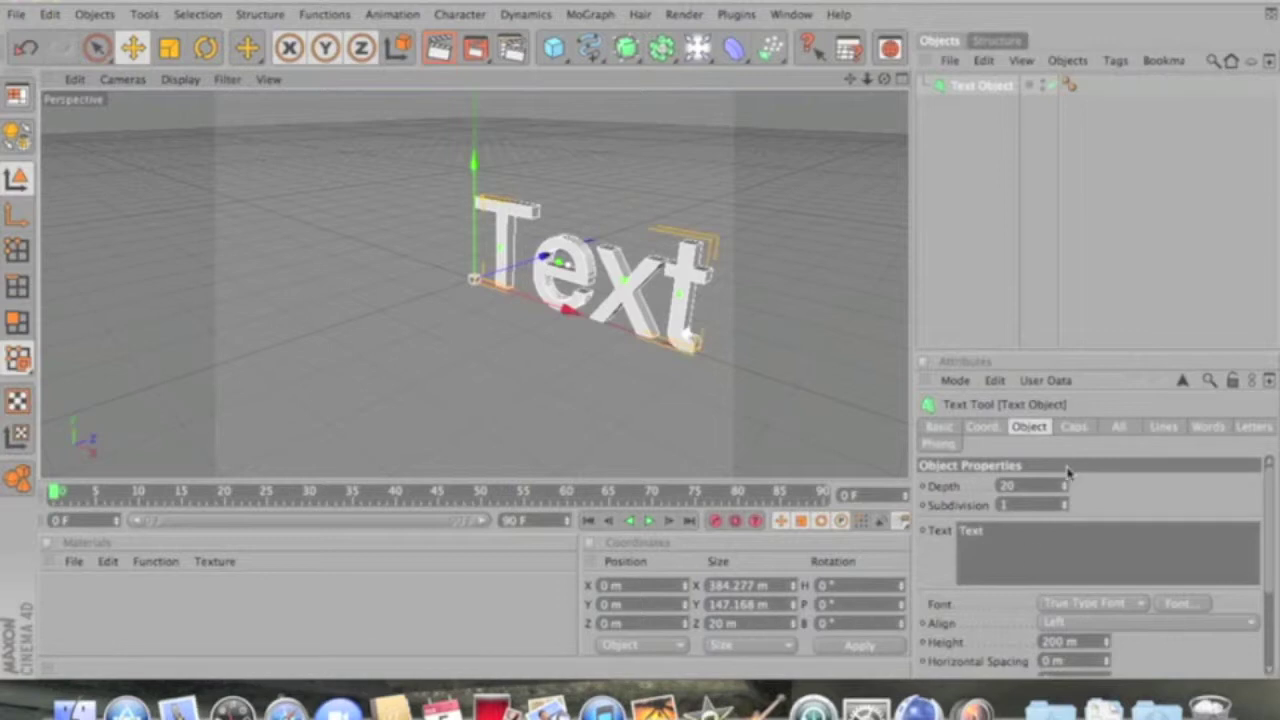
Replace the text object's content with "Sample" and set its alignment to Middle.
key(BackSpace)
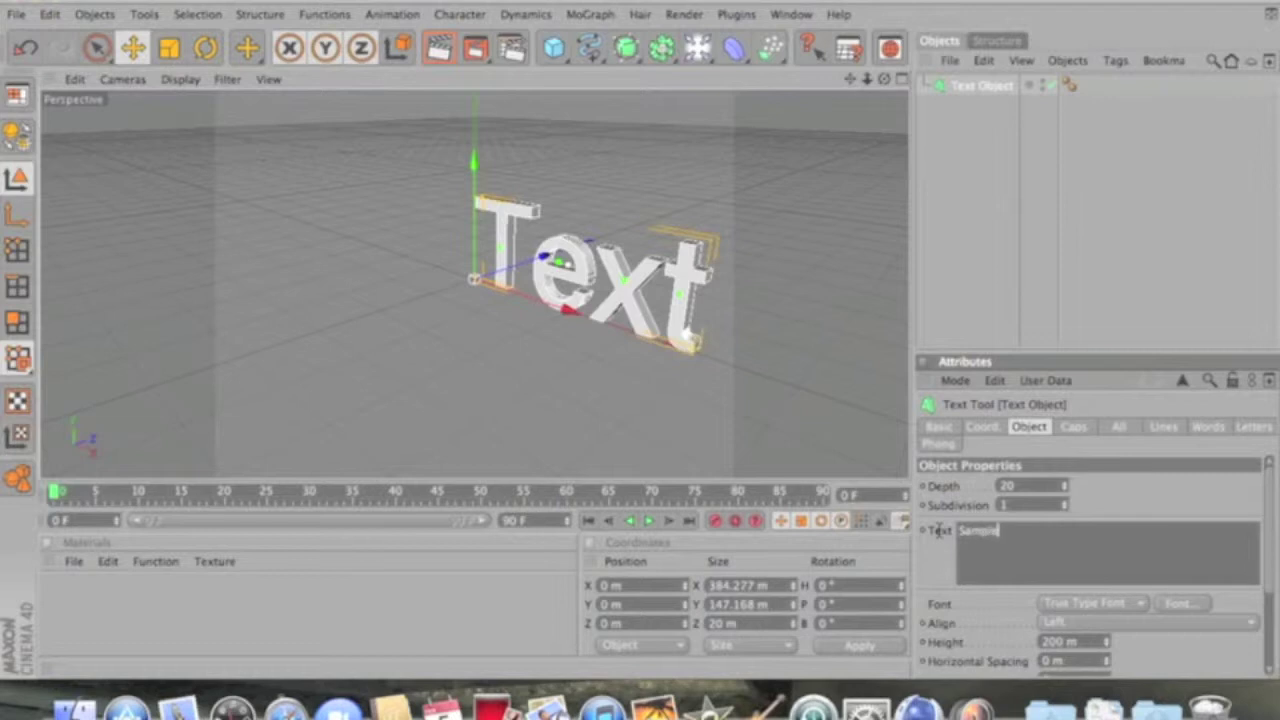
text(Sample)
click(748, 374)
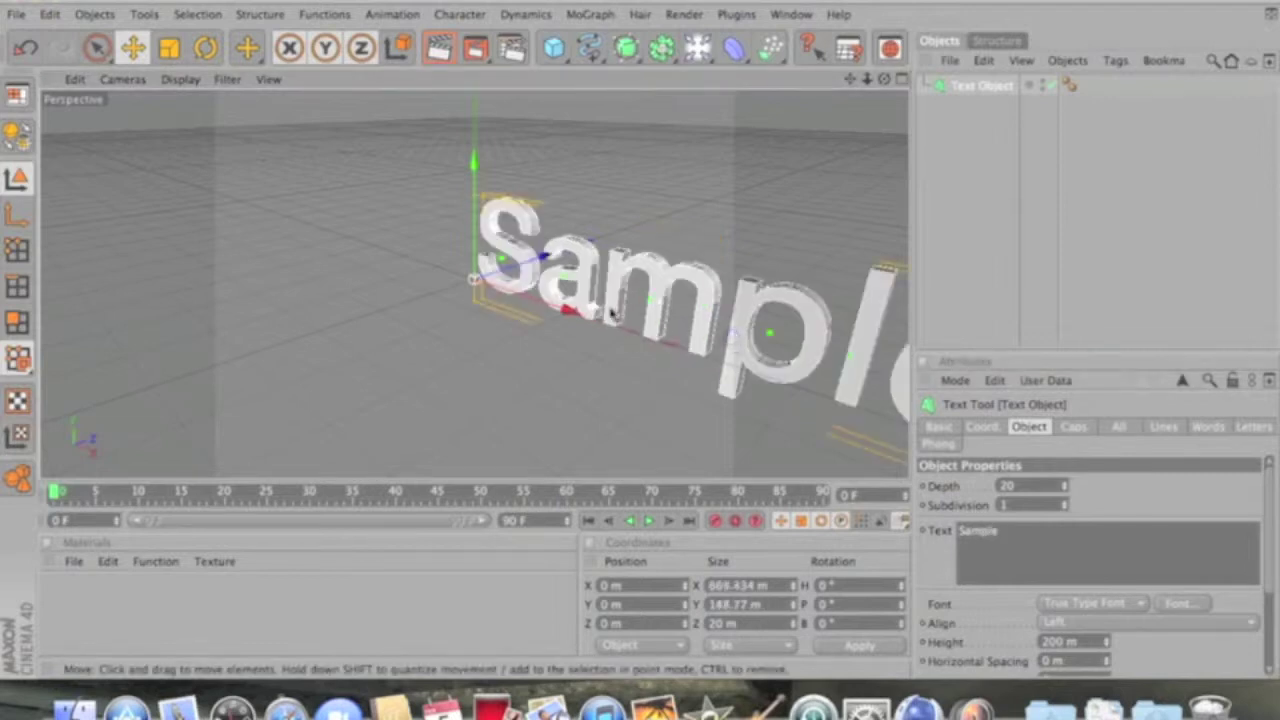
click(1147, 617)
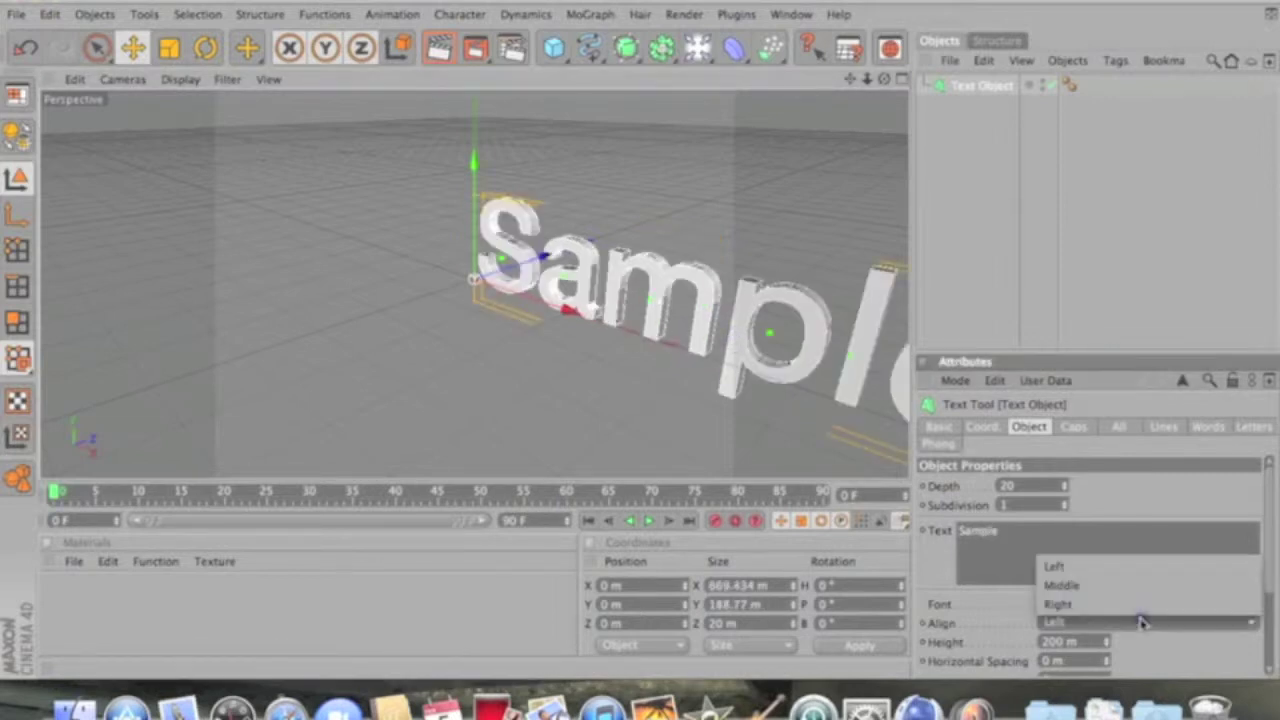
click(1106, 591)
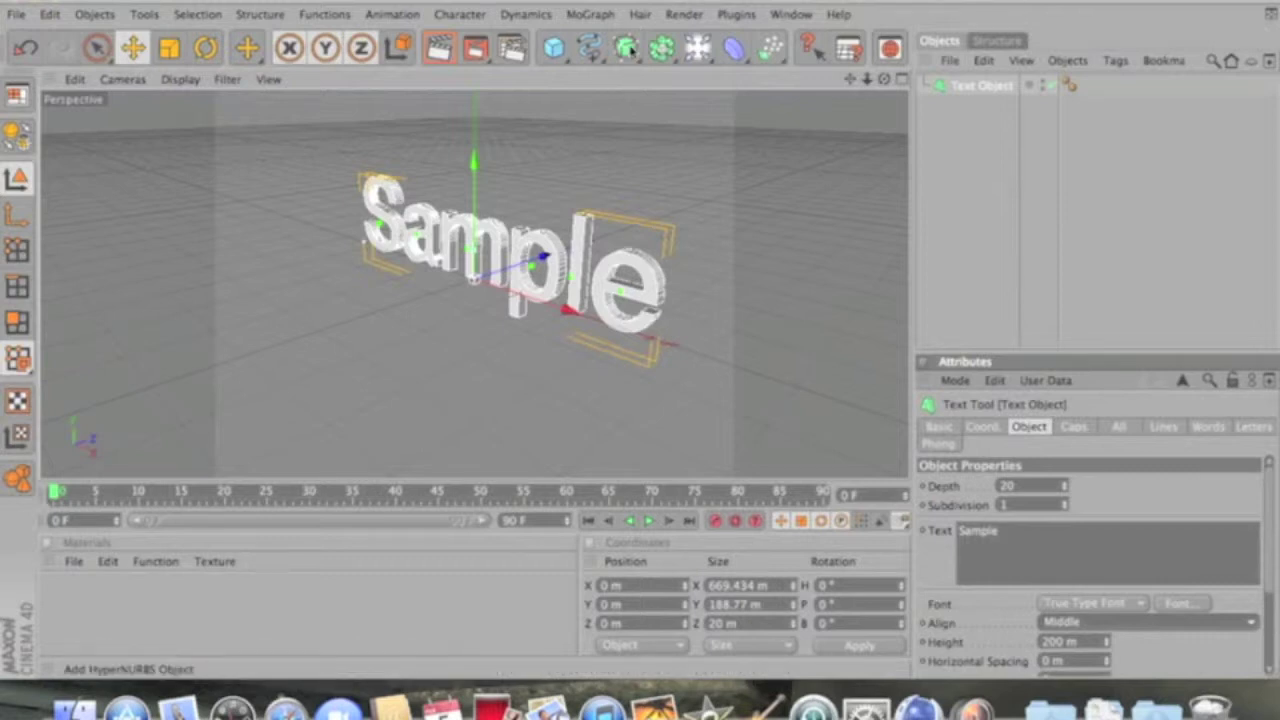
Add a Floor object and lower it along Y to about -46 m, beneath the text.
click(563, 50)
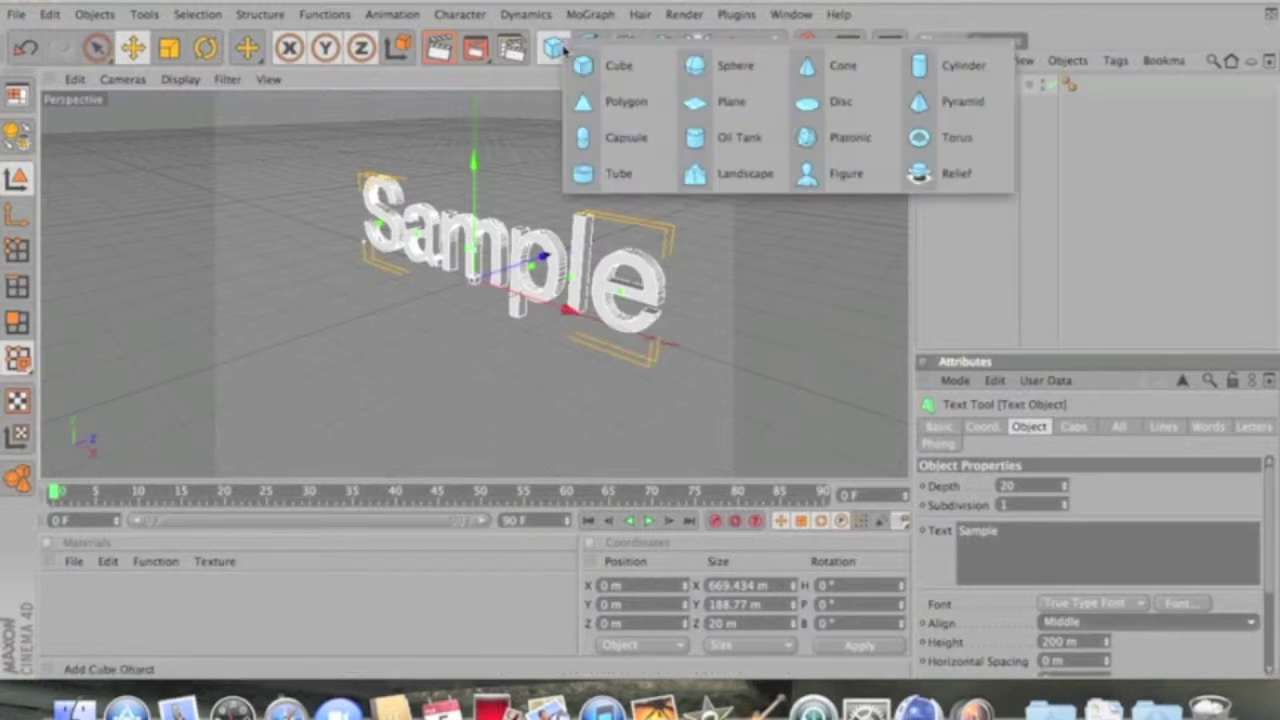
click(697, 47)
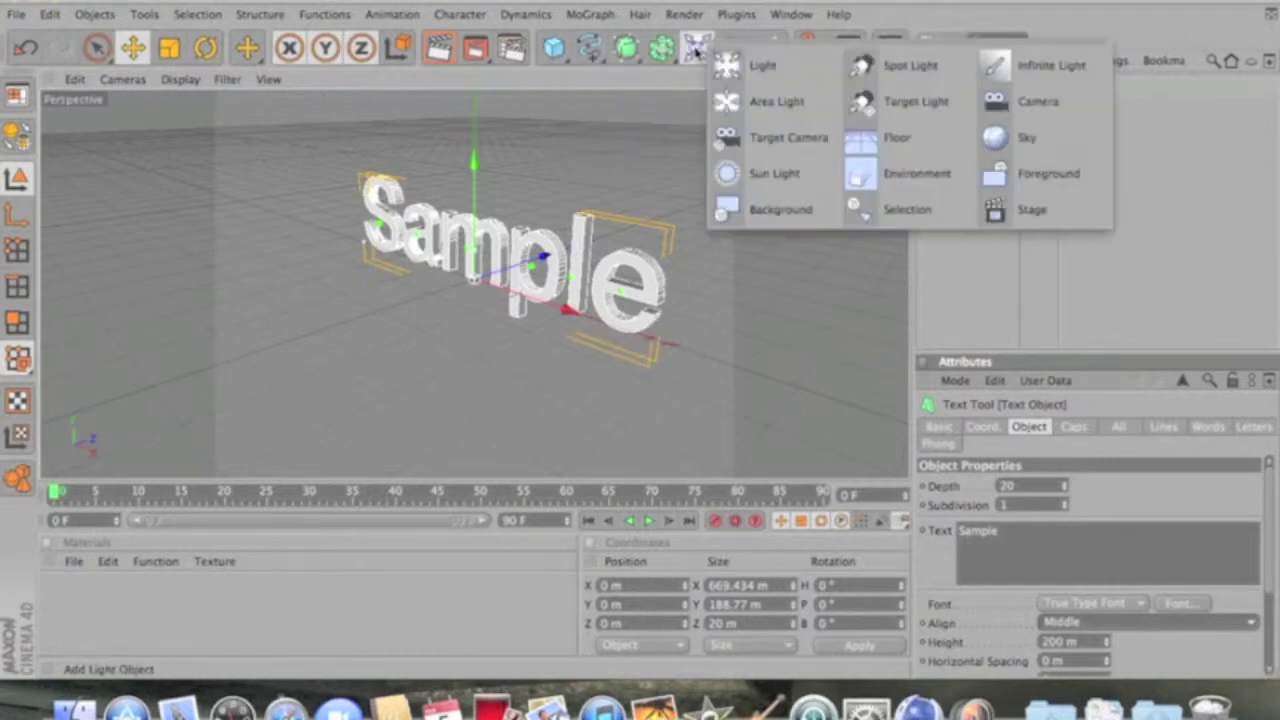
click(872, 145)
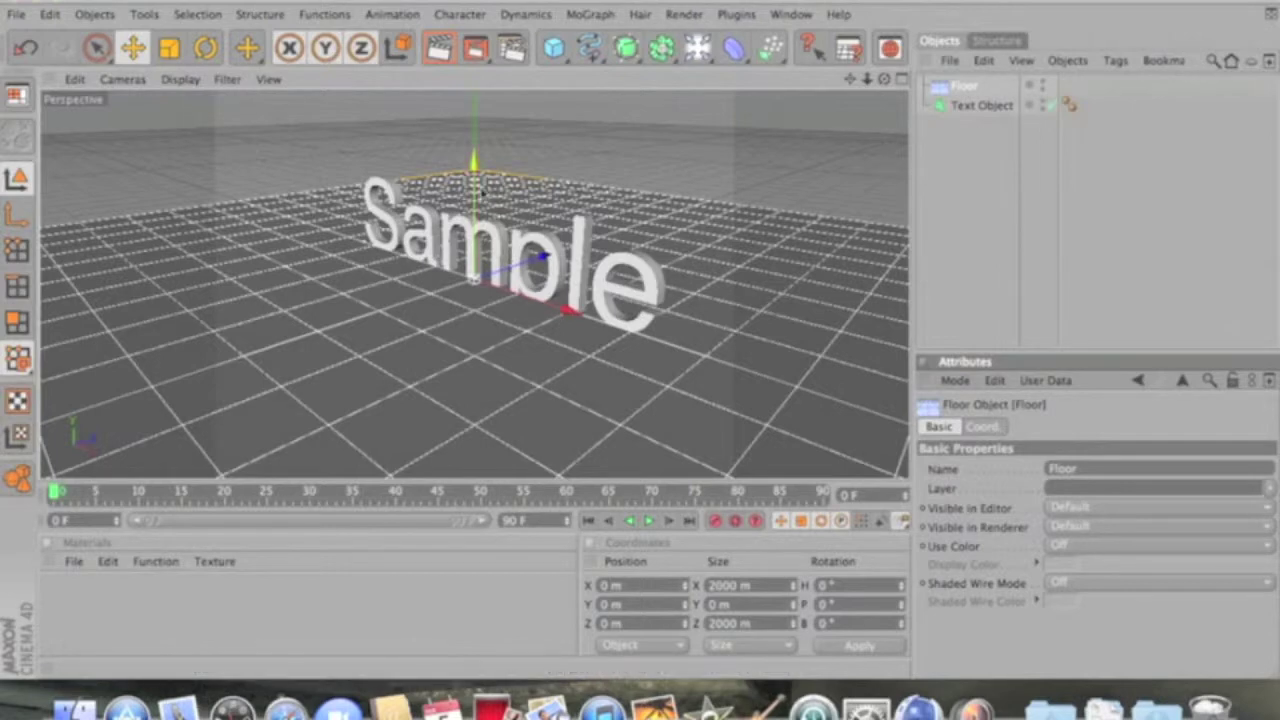
drag(477, 178, 478, 212)
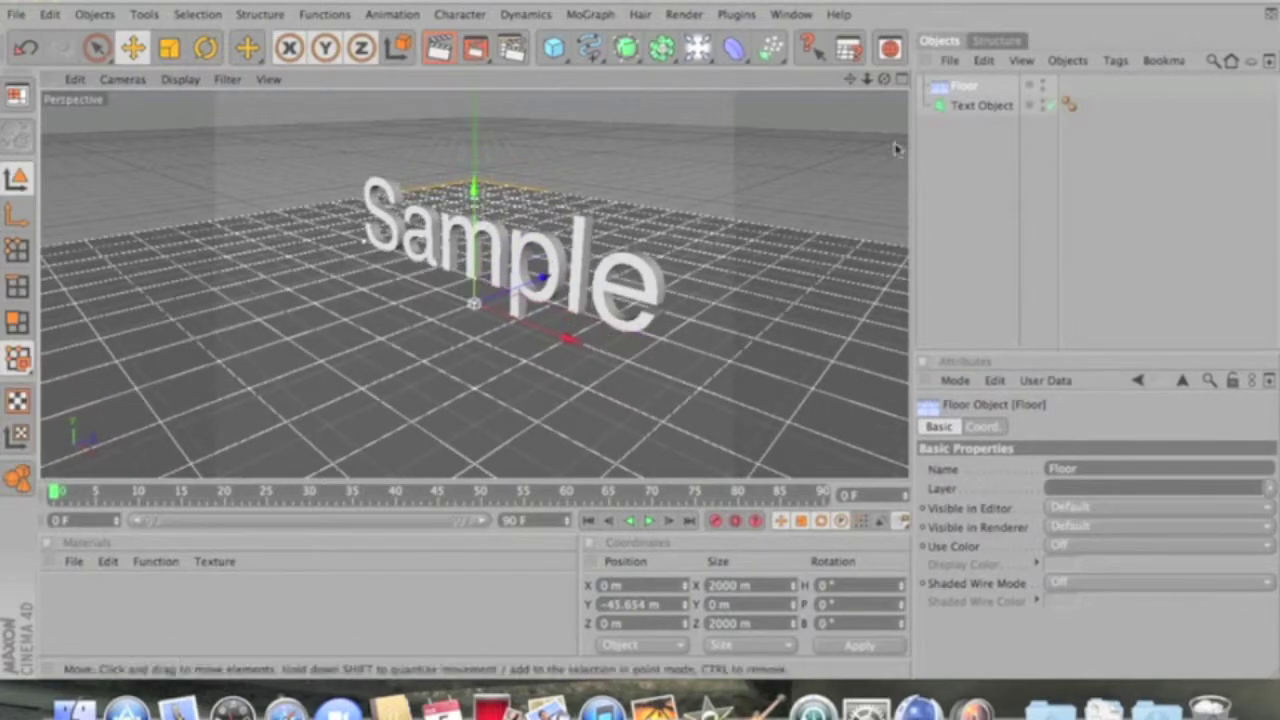
Raise the text object along Y to about 5 m and rename it Sample.
click(970, 107)
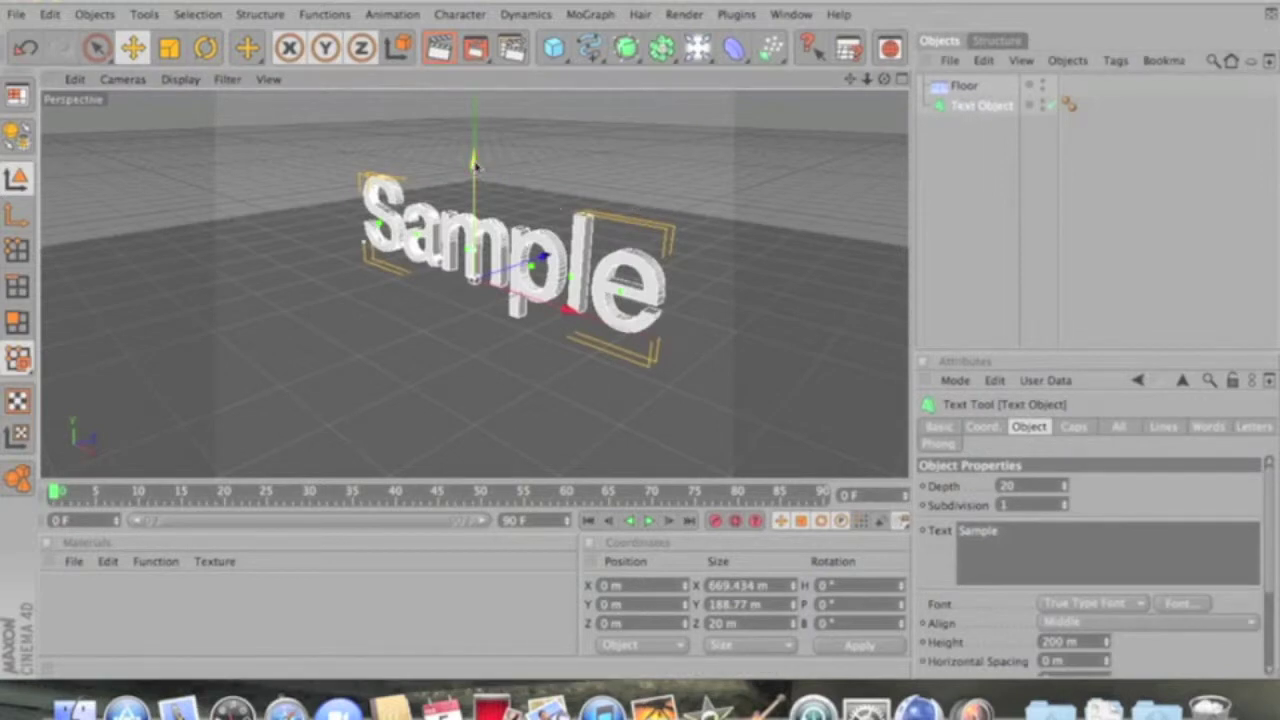
mouse_move(475, 157)
mouse_down()
mouse_move(475, 174)
mouse_move(475, 162)
mouse_up()
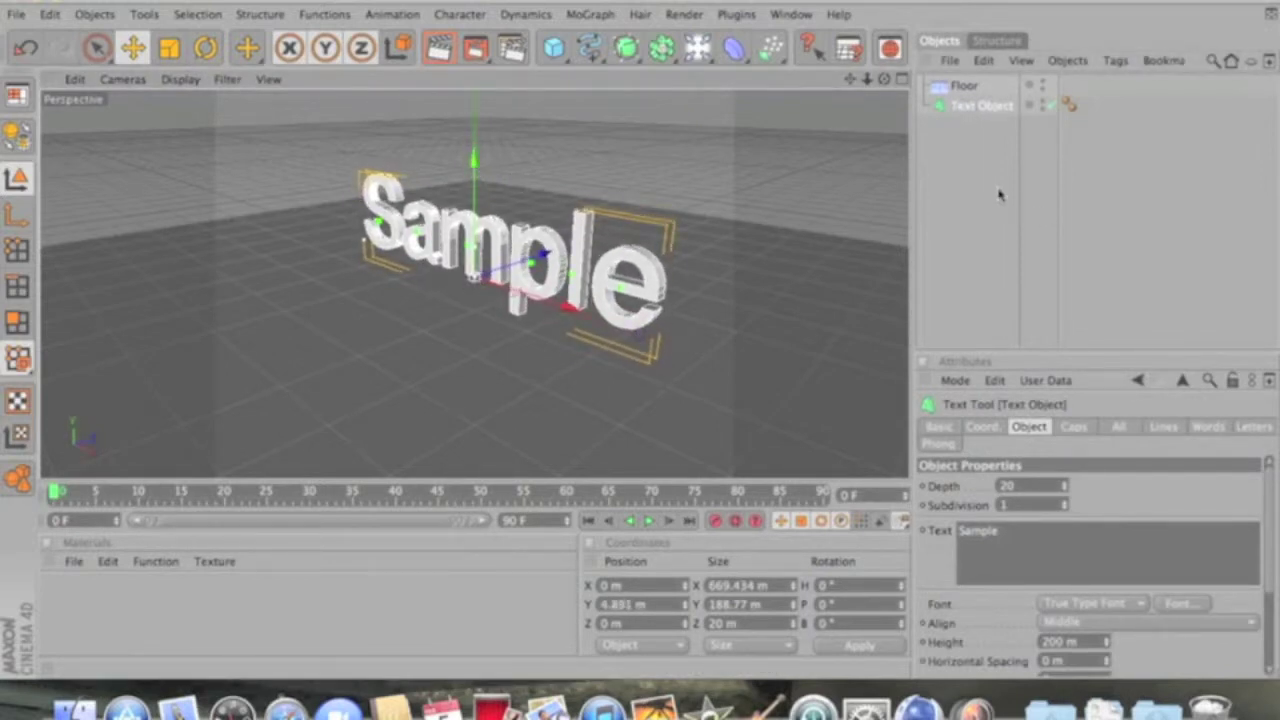
click(977, 166)
click(978, 108)
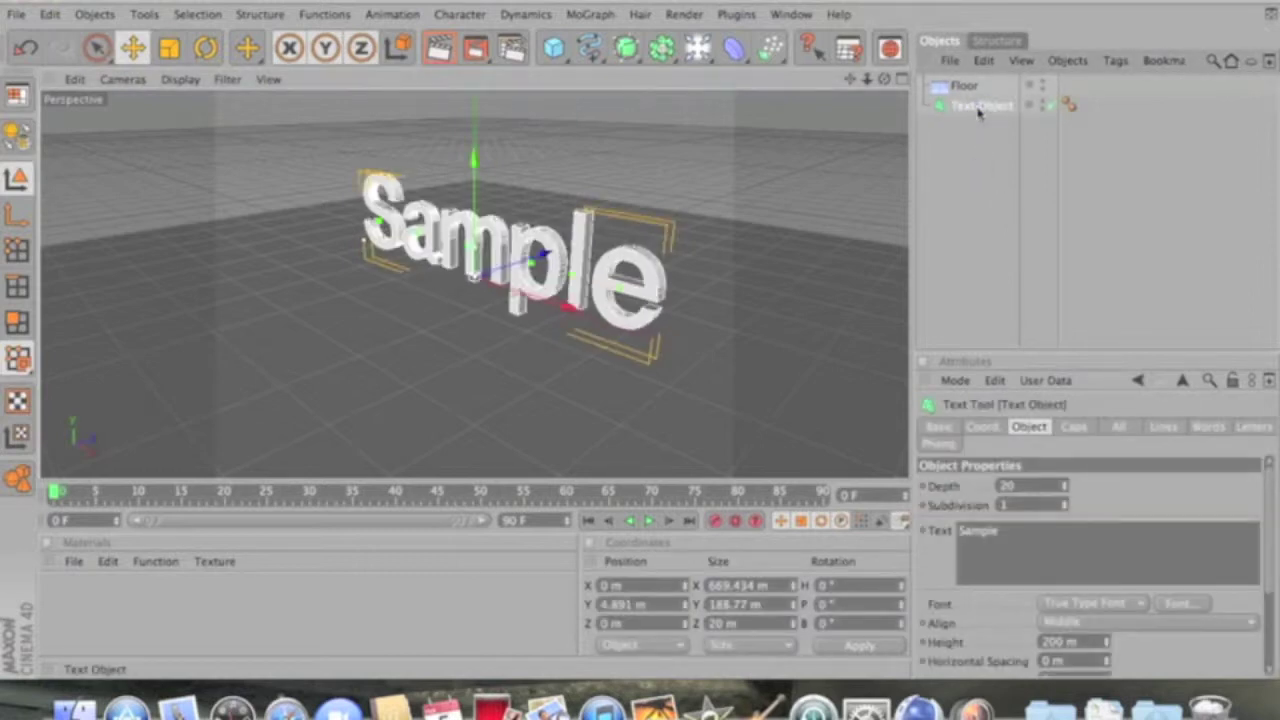
double_click(978, 110)
text(Sample)
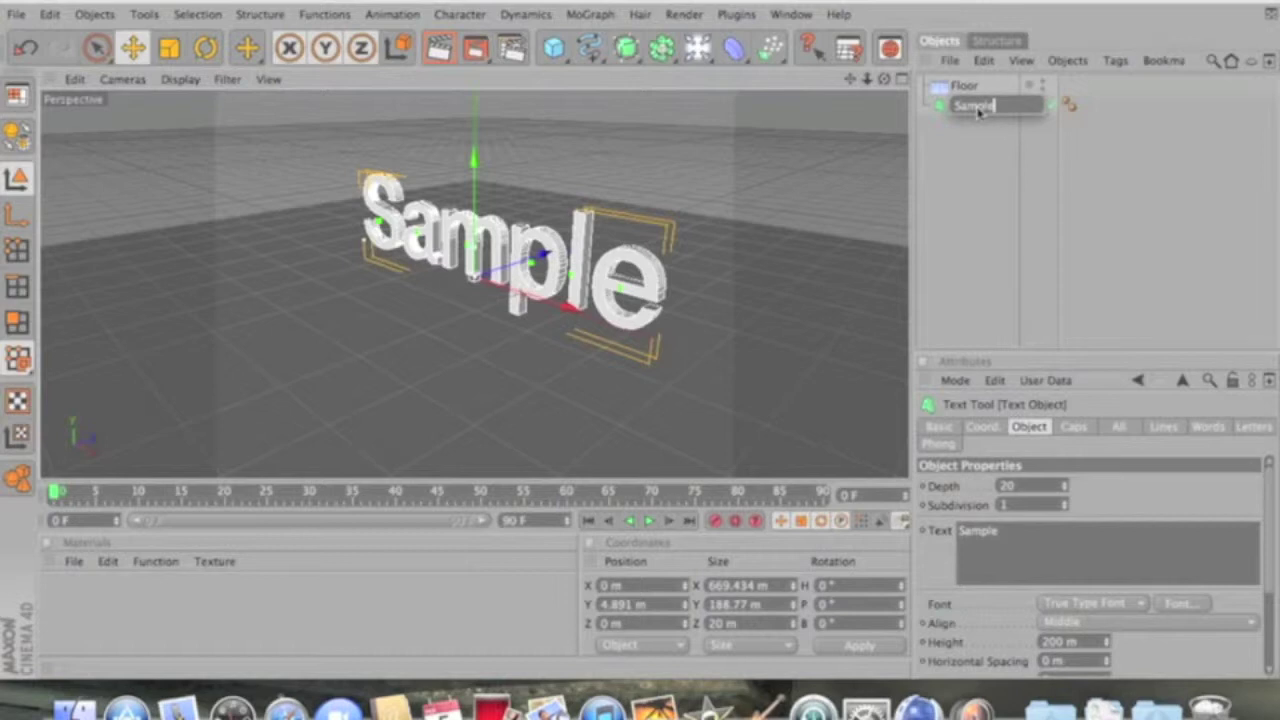
click(970, 163)
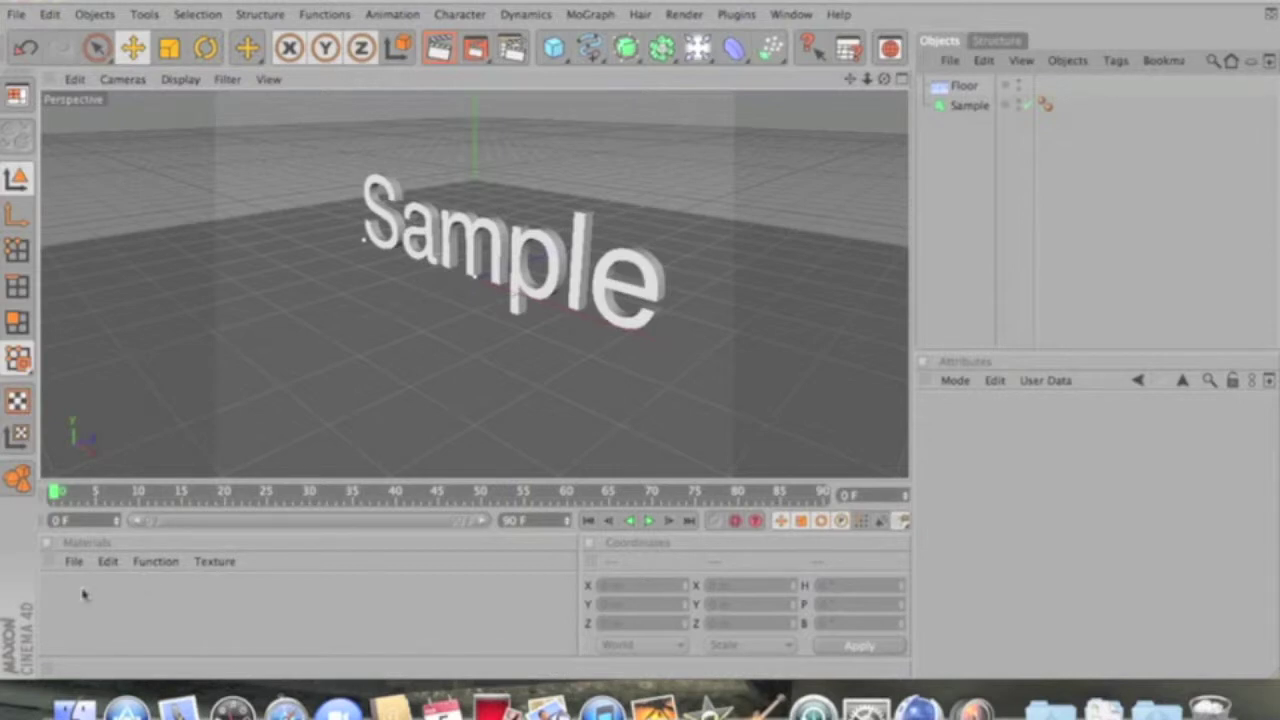
Add a second Floor object and lower it along Y to about -44 m, close to the first floor's height.
drag(697, 47, 876, 134)
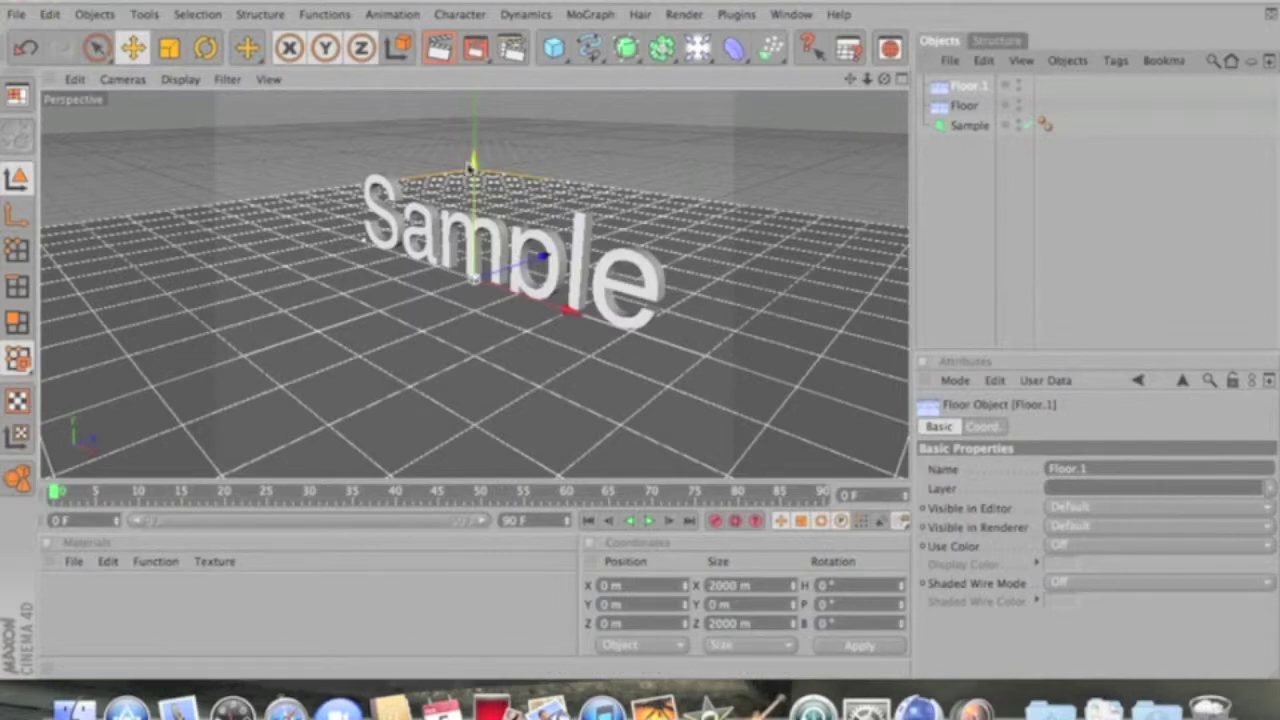
drag(475, 165, 641, 340)
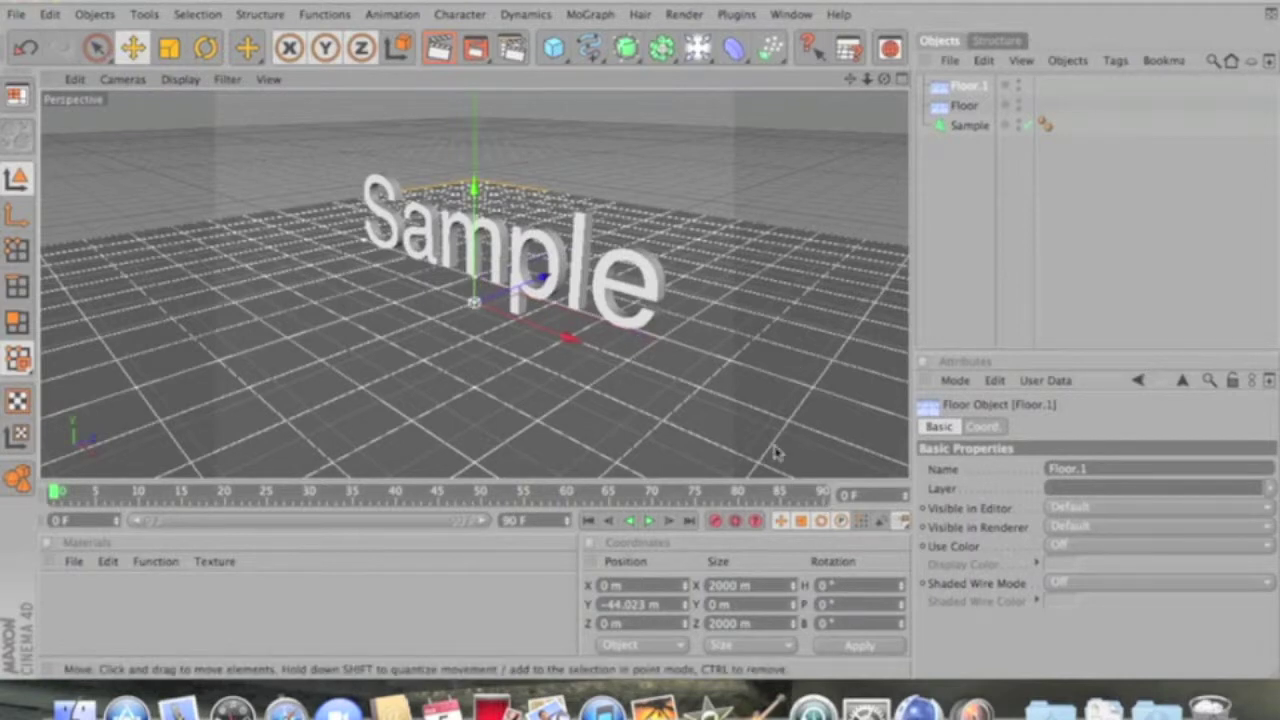
Rotate the second floor upright into a wall, with its pitch (P) set to exactly 90°.
click(205, 47)
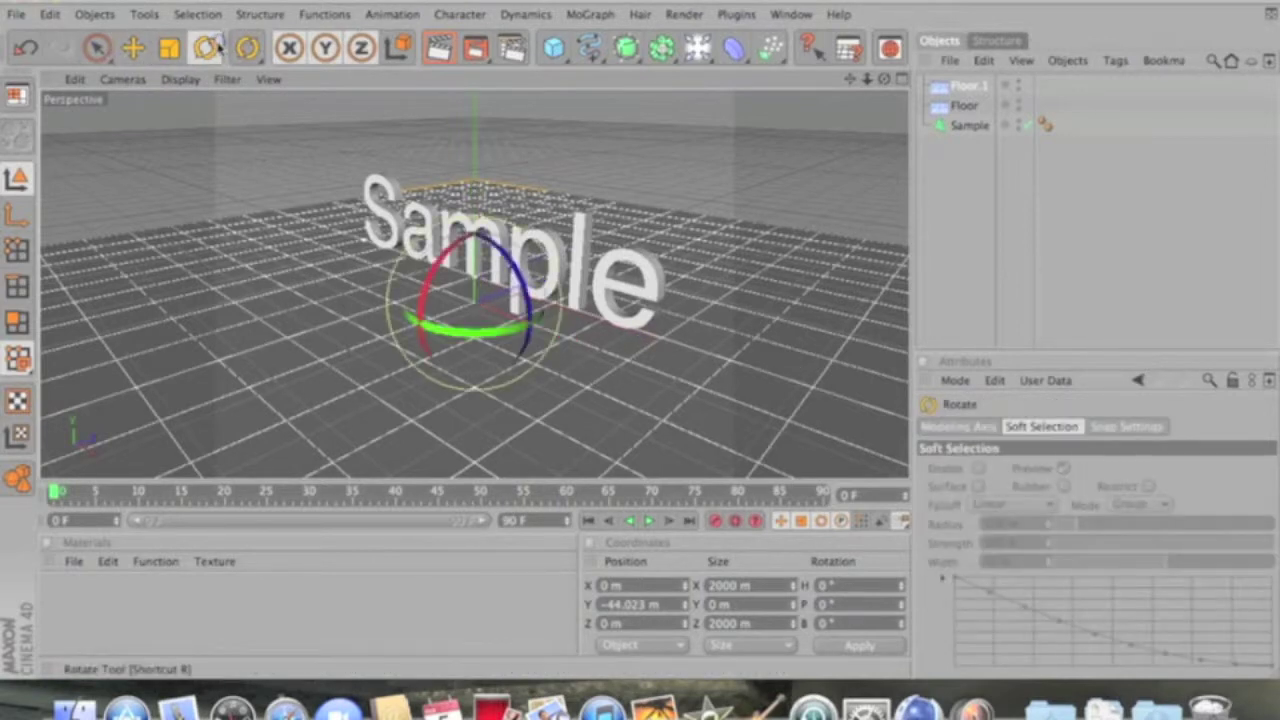
drag(450, 342, 417, 423)
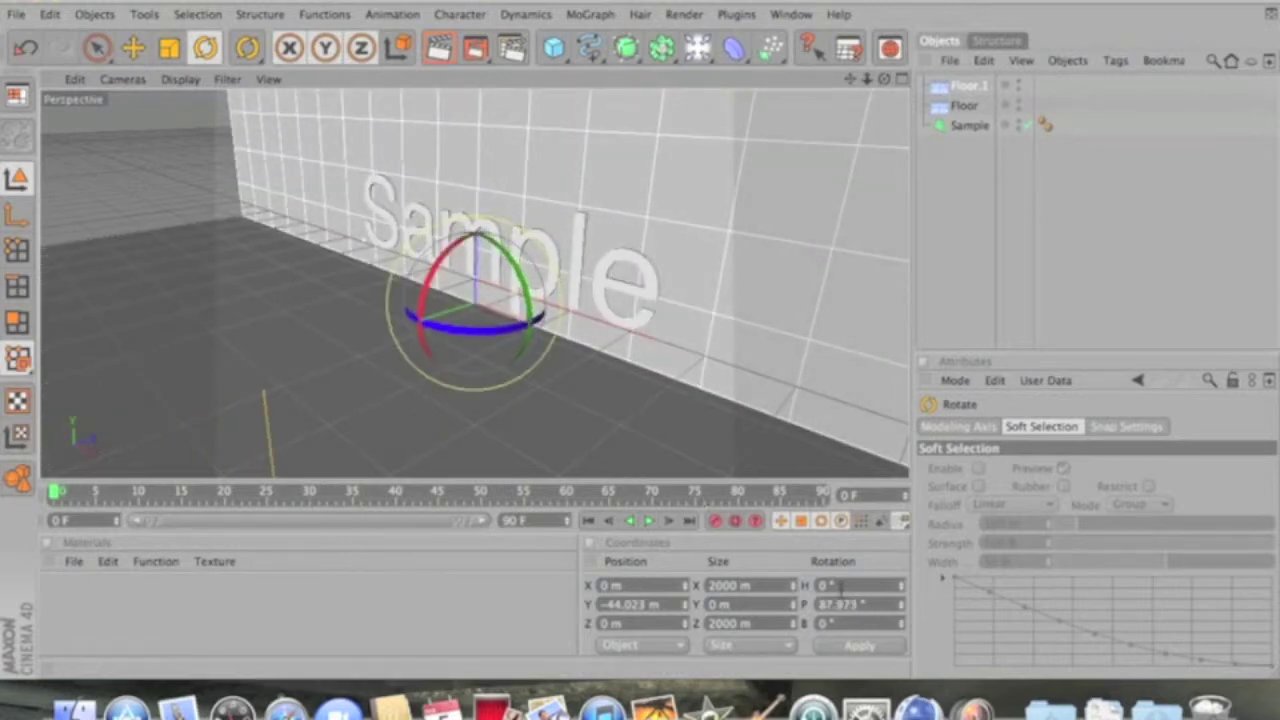
drag(858, 604, 800, 605)
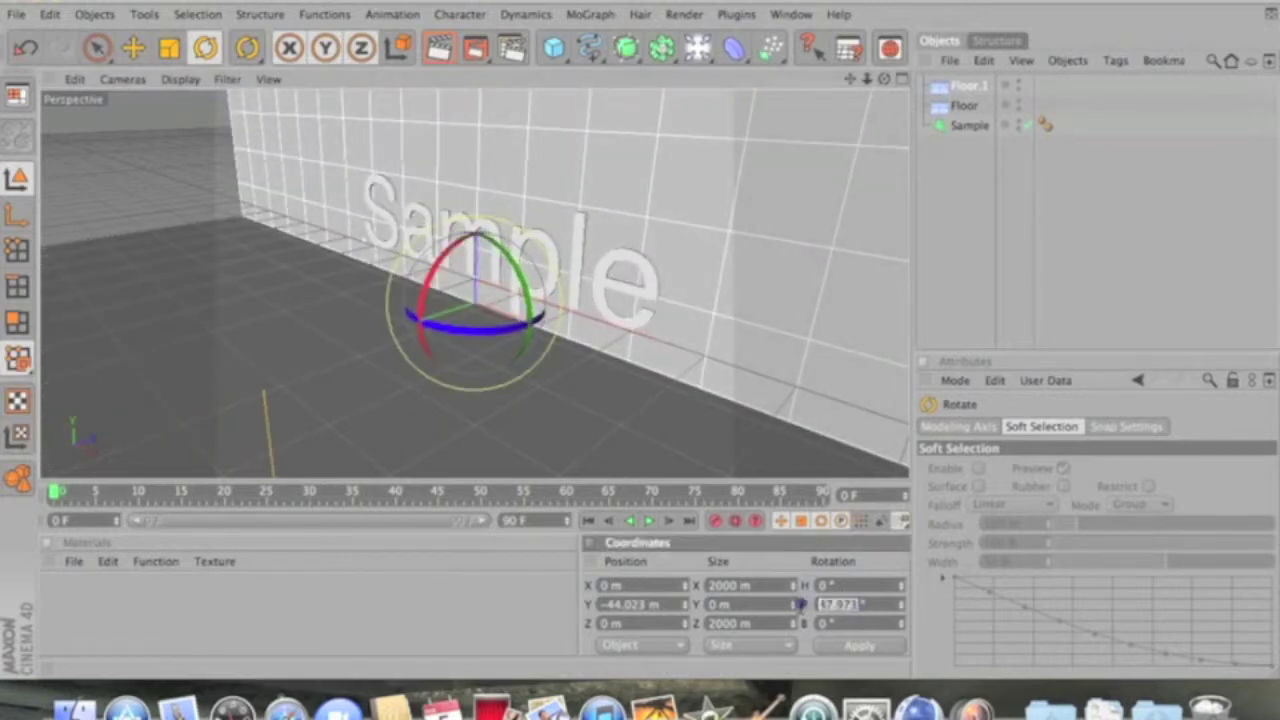
text(9)
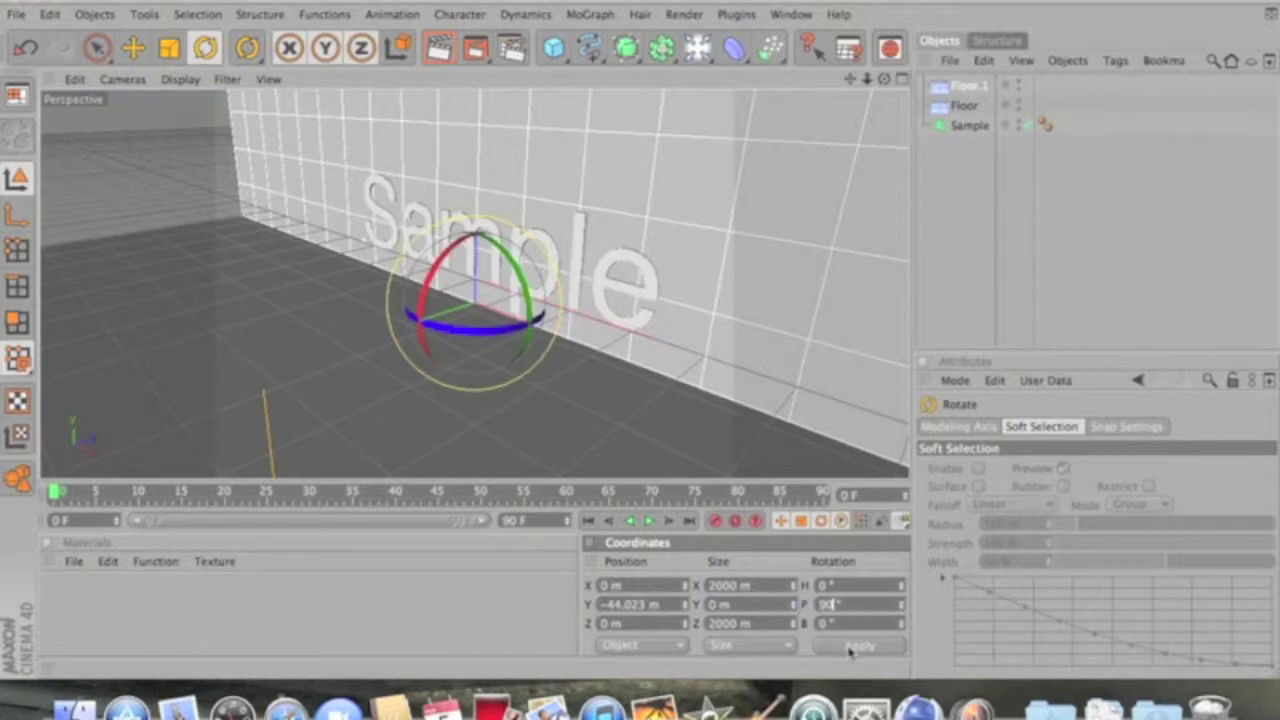
text(0)
click(850, 647)
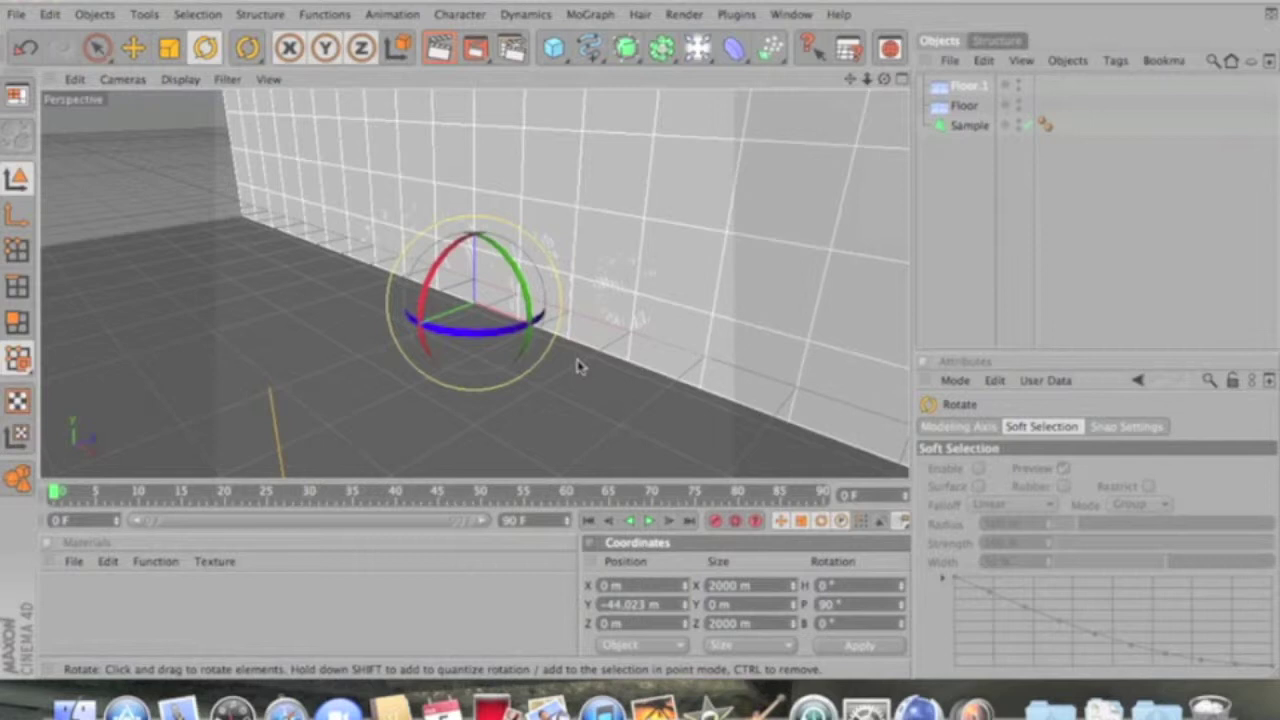
Move the upright wall floor behind the text, to about 79 m along Z.
click(132, 47)
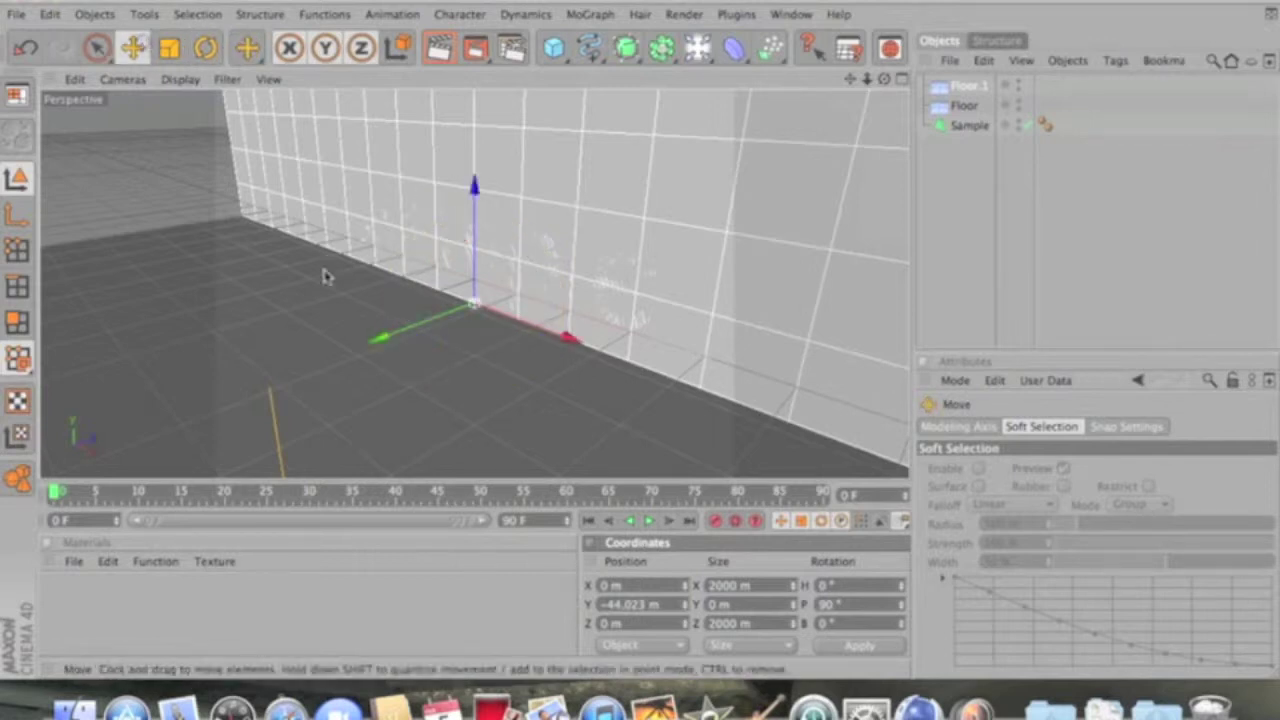
drag(378, 334, 640, 337)
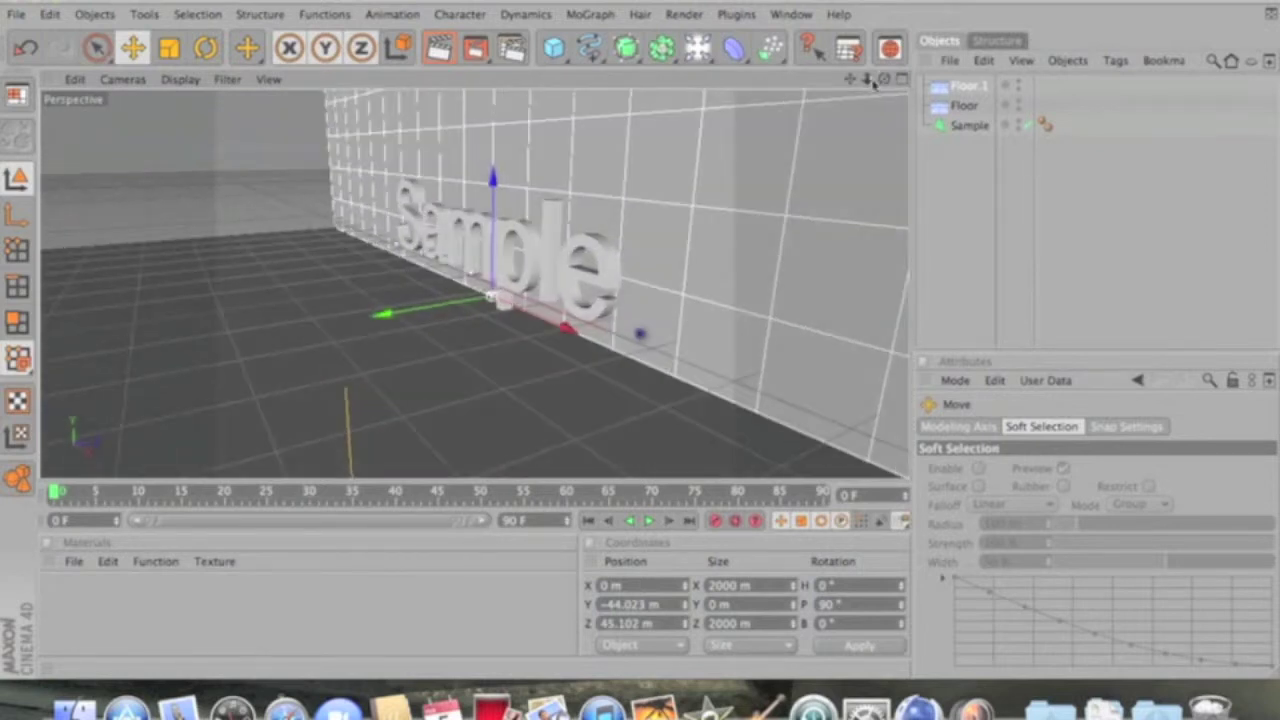
drag(396, 314, 412, 312)
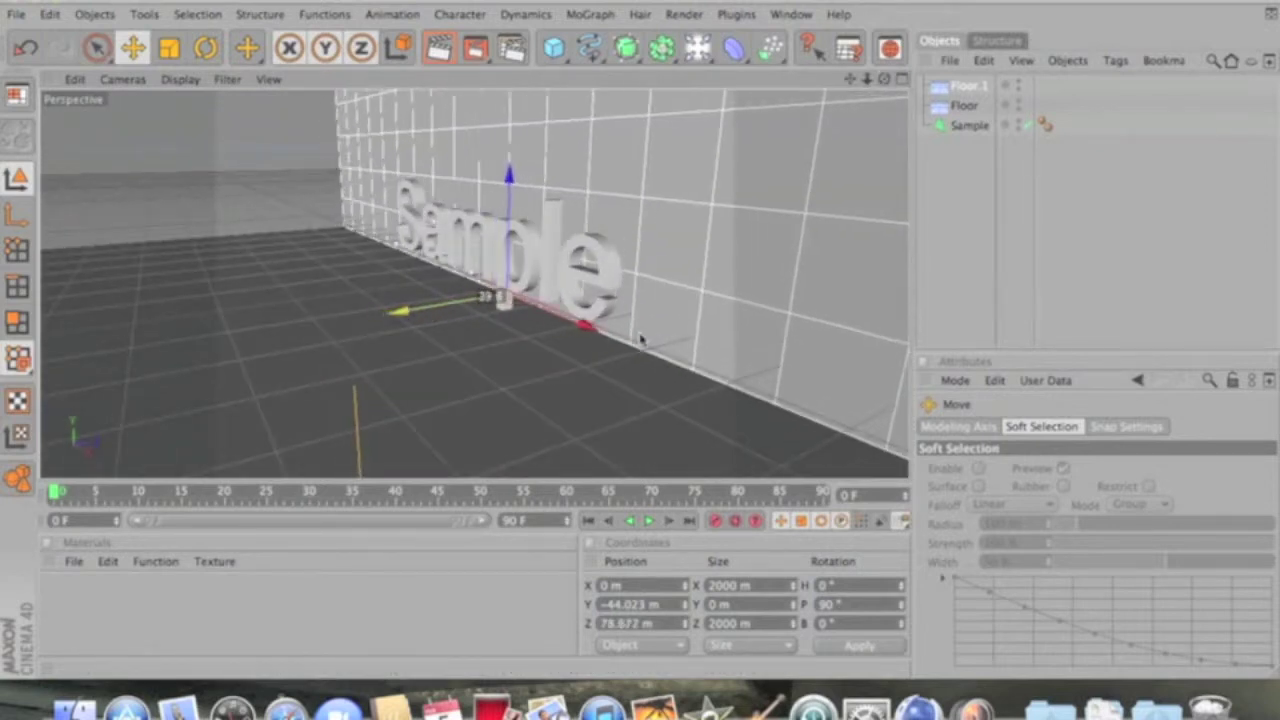
drag(884, 80, 640, 336)
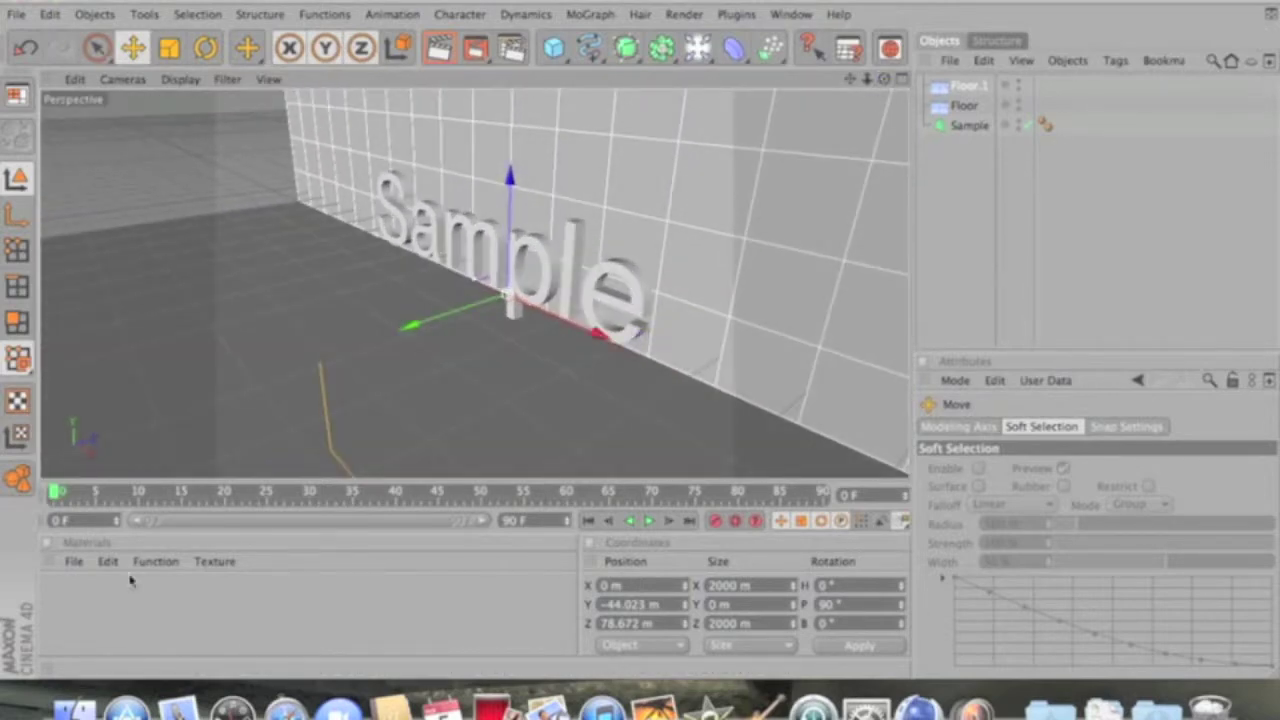
Create a new material and give it an orange colour with R 230, G 141 and B 0.
double_click(80, 612)
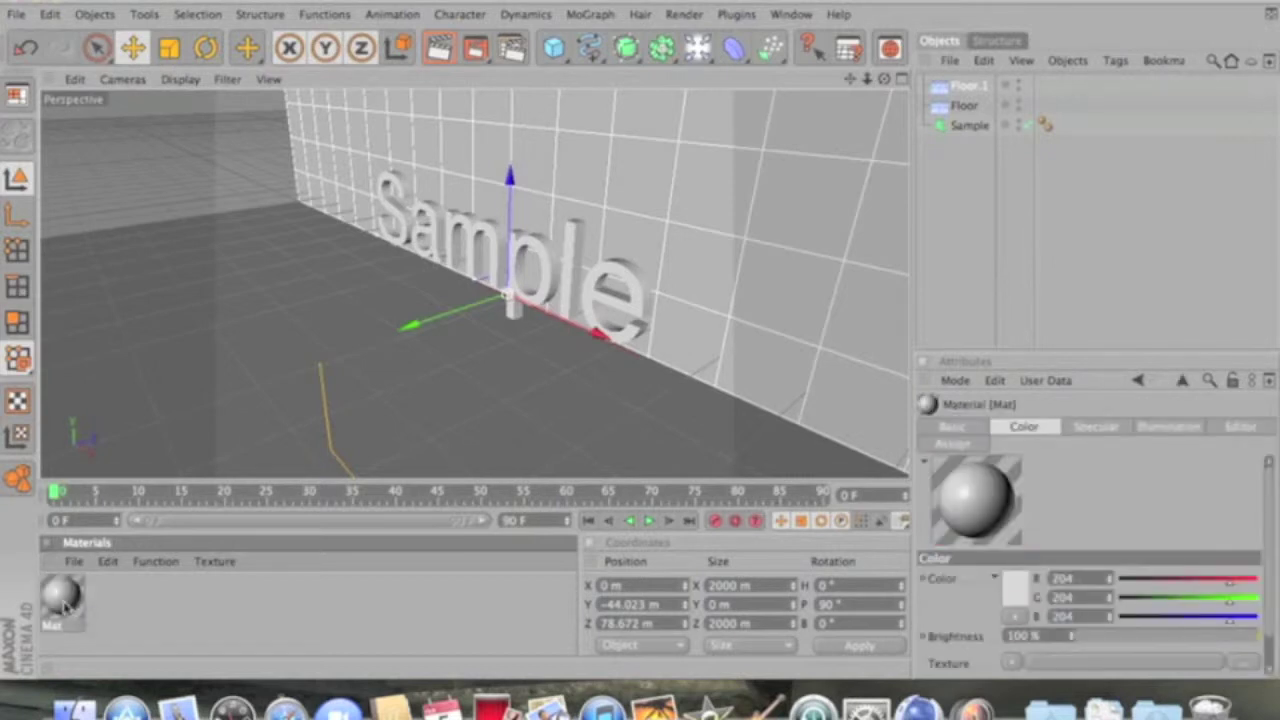
double_click(62, 597)
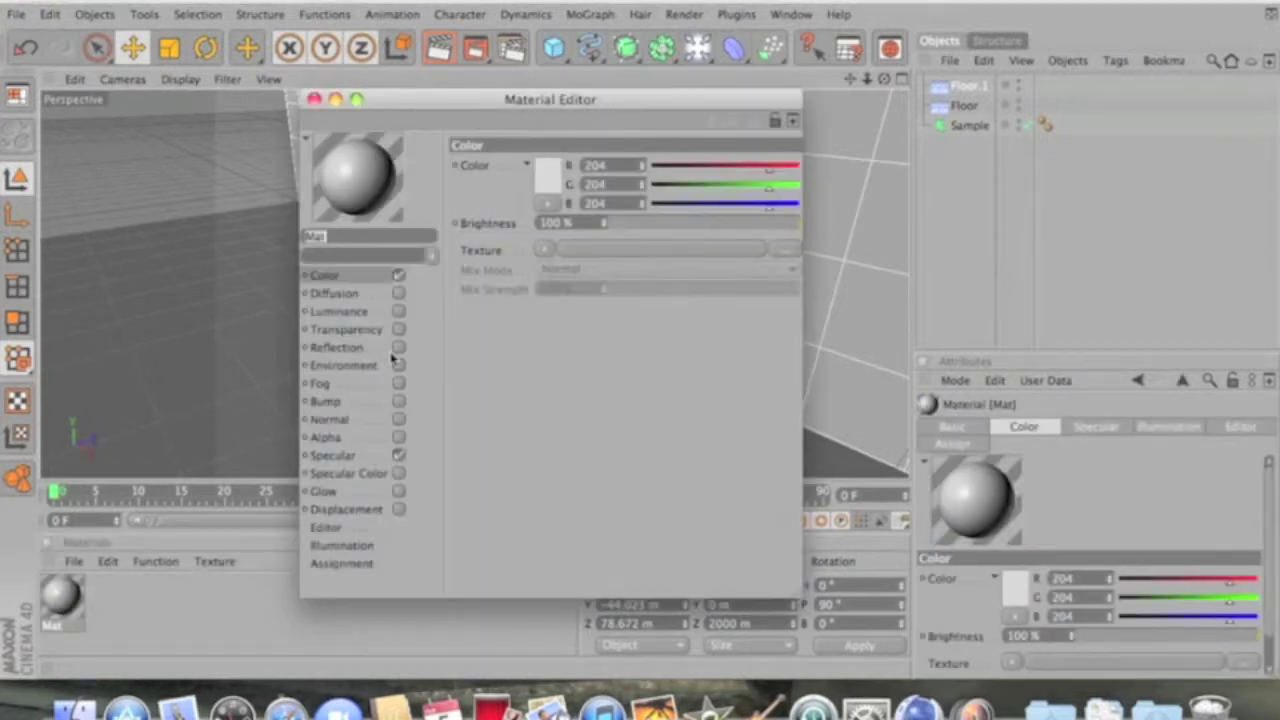
drag(767, 188, 630, 208)
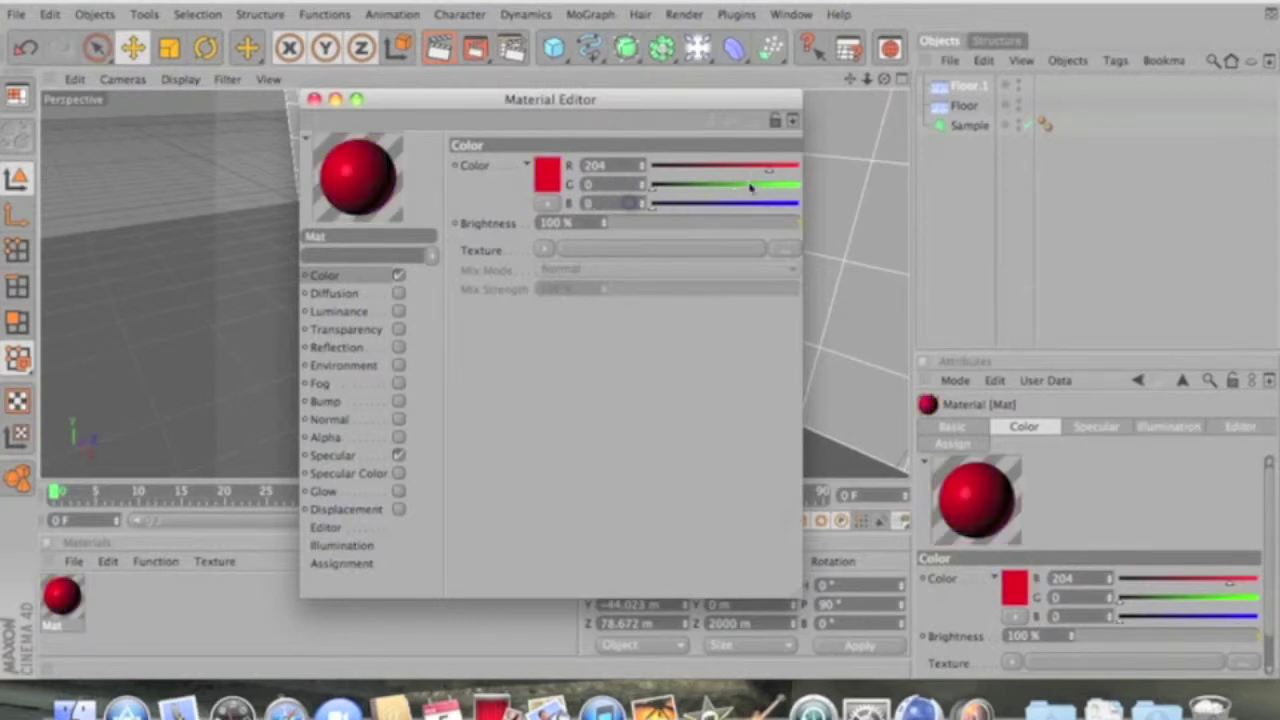
drag(768, 170, 736, 172)
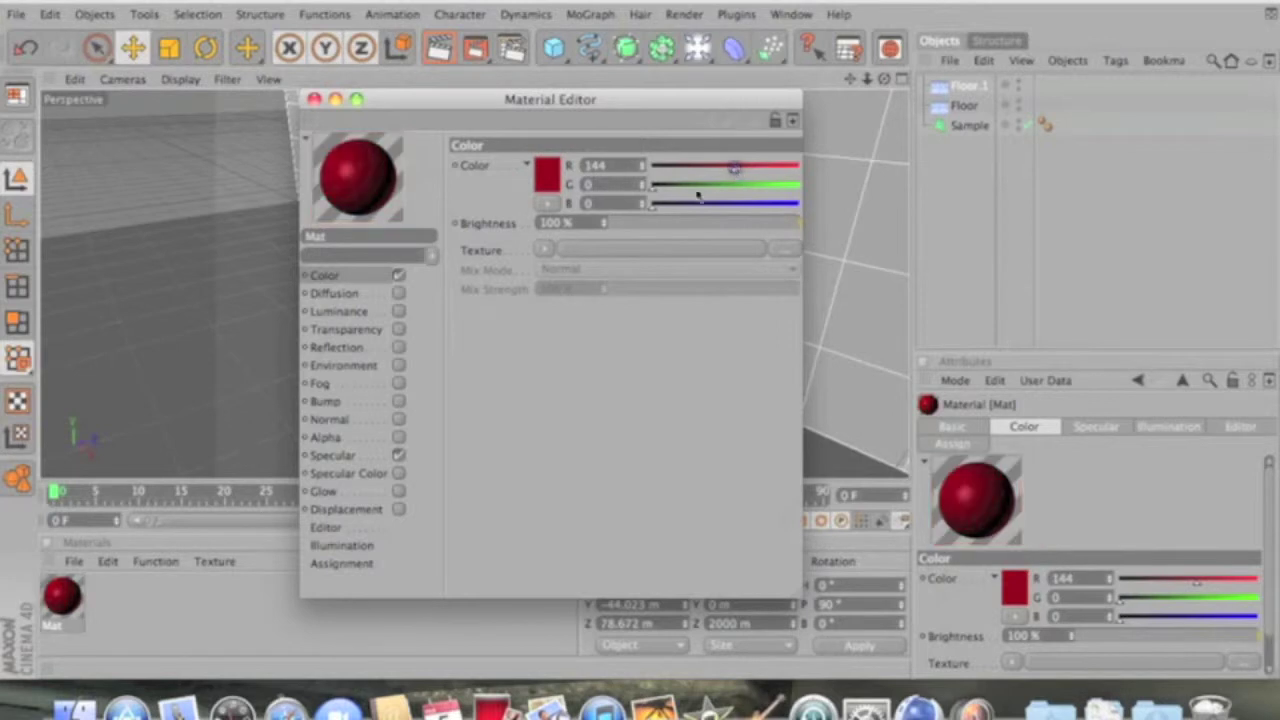
drag(648, 186, 740, 195)
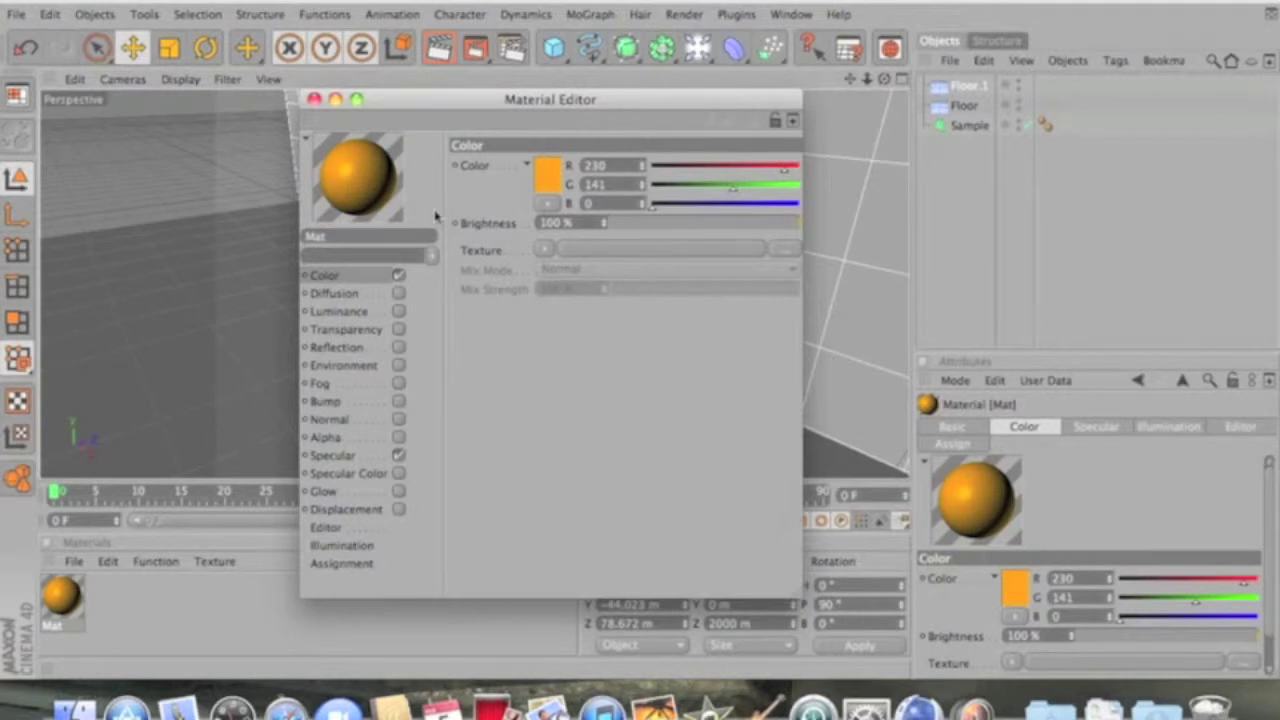
Enable transparency on the orange material and set its brightness to 20%.
click(398, 329)
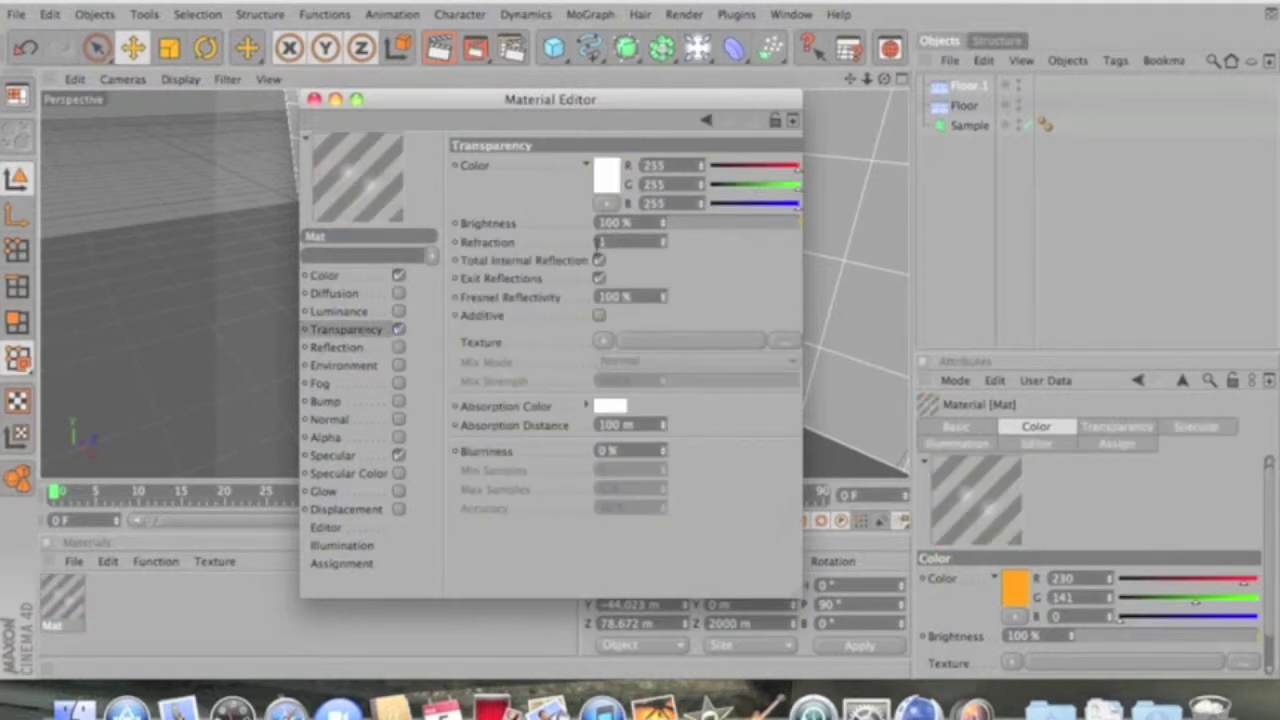
drag(611, 224, 578, 224)
text(2)
text(20)
key(Return)
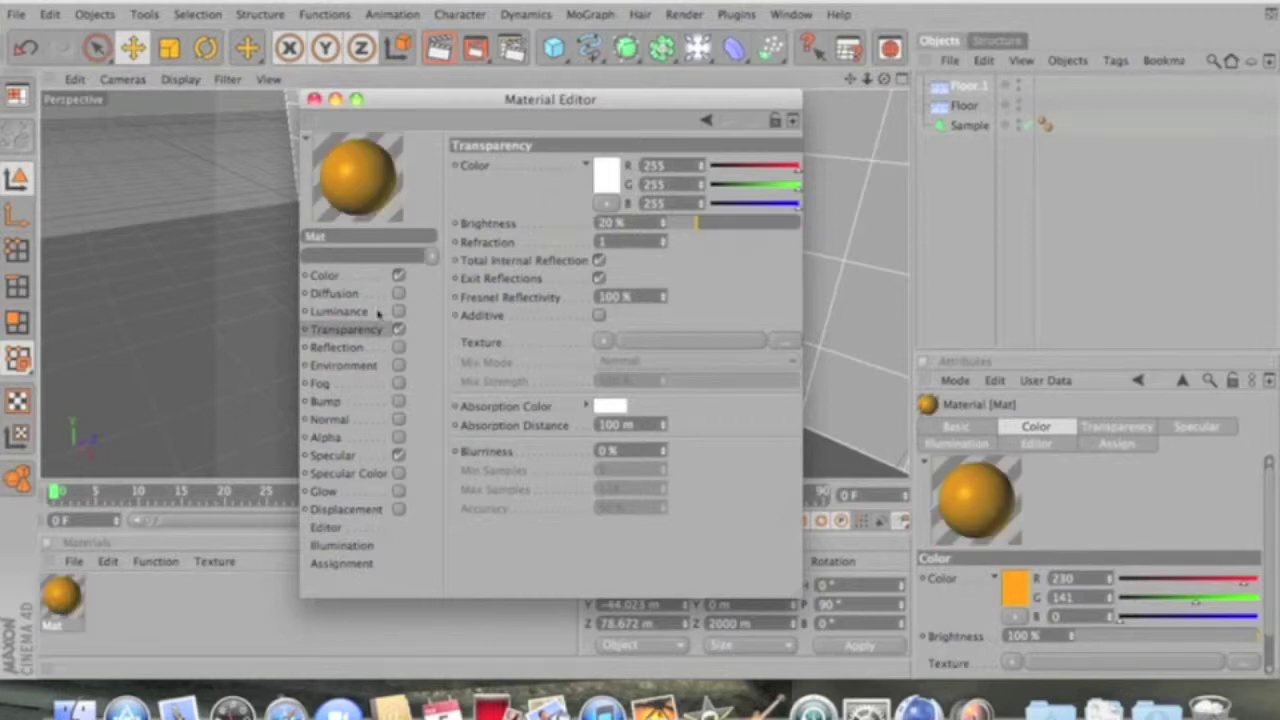
Enable reflection on the orange material at 30% brightness and turn off its specular channel.
click(398, 347)
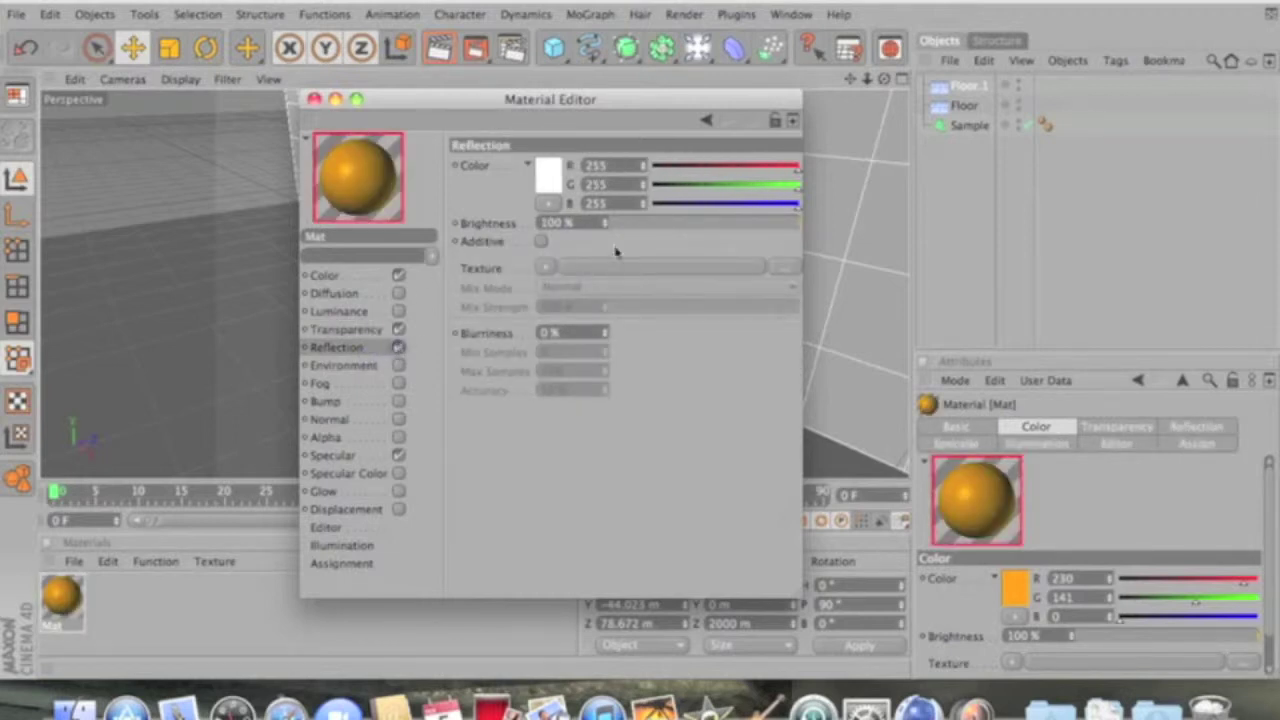
text(10)
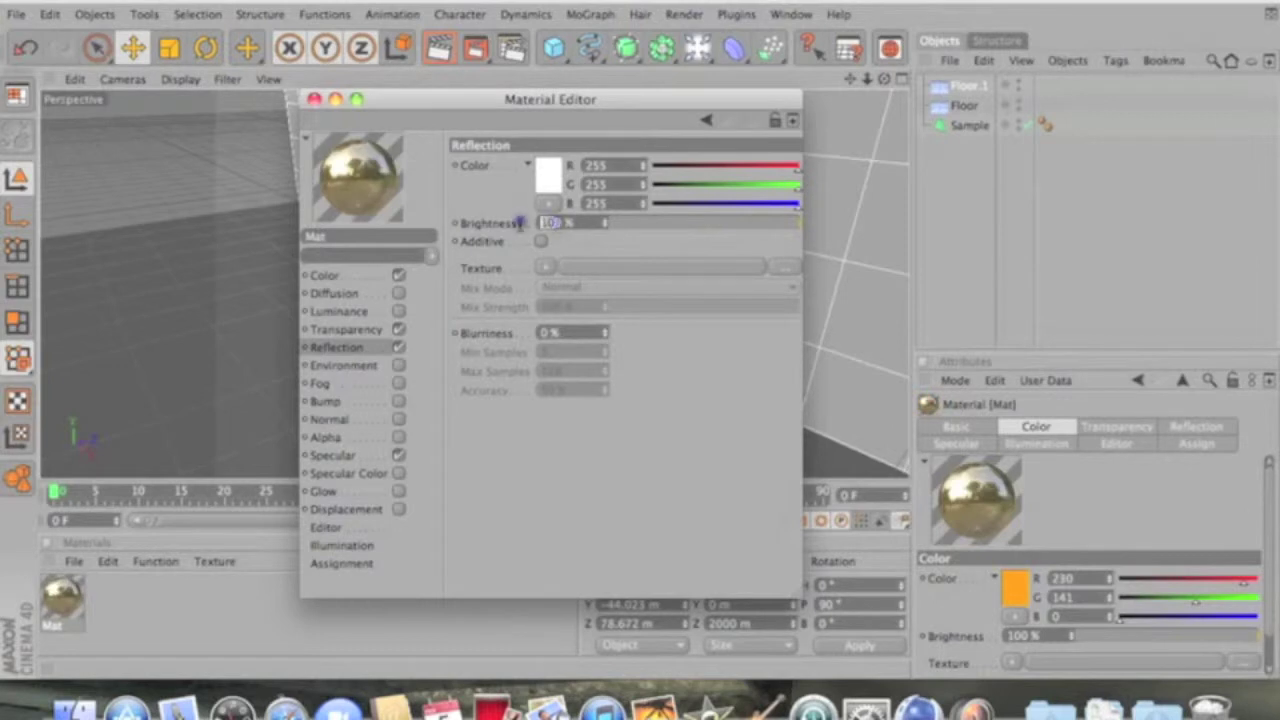
key(Return)
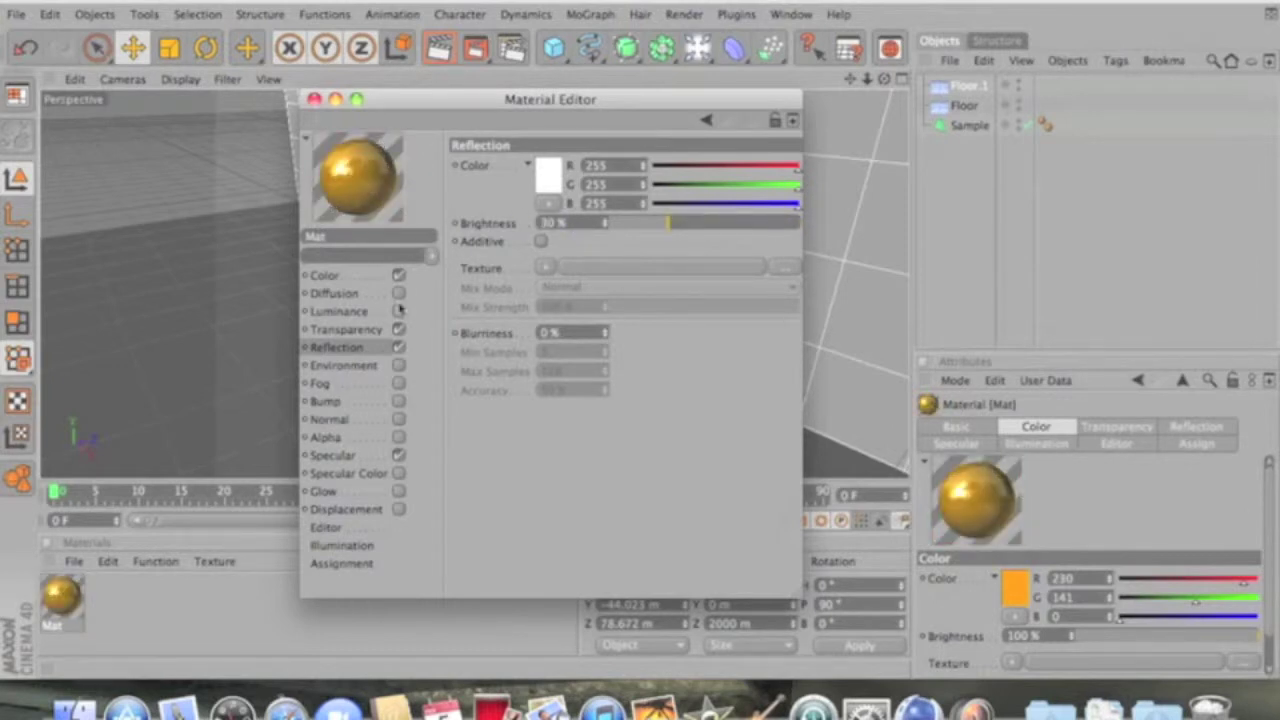
click(400, 458)
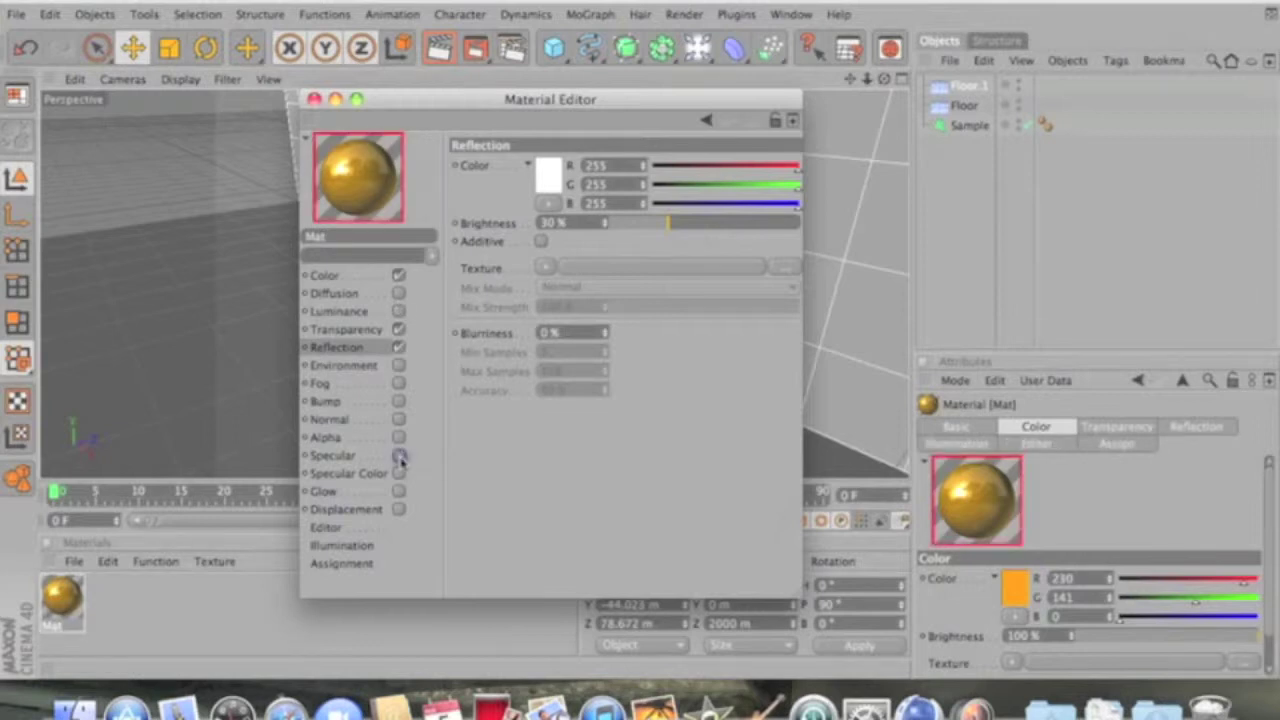
Turn the specular channel of the orange material back on and close its editor.
click(400, 458)
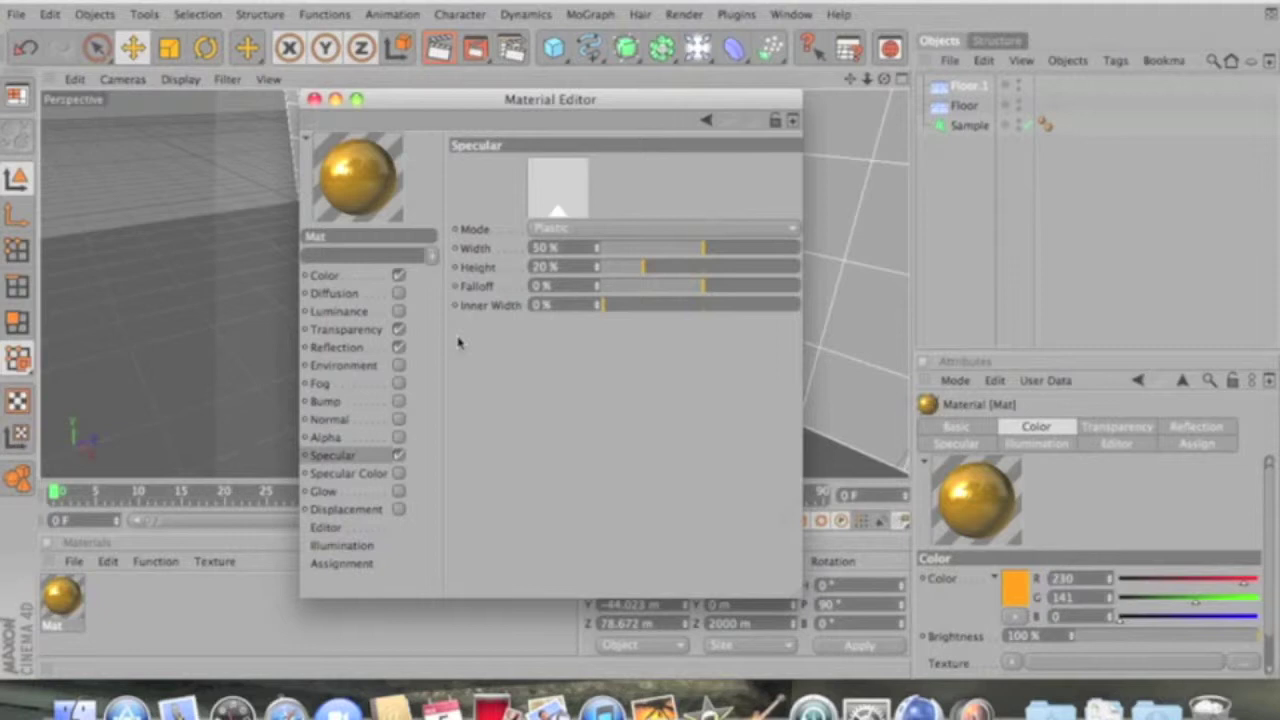
click(314, 99)
Apply the orange material to the Sample text and preview it with a viewport render.
drag(62, 600, 976, 126)
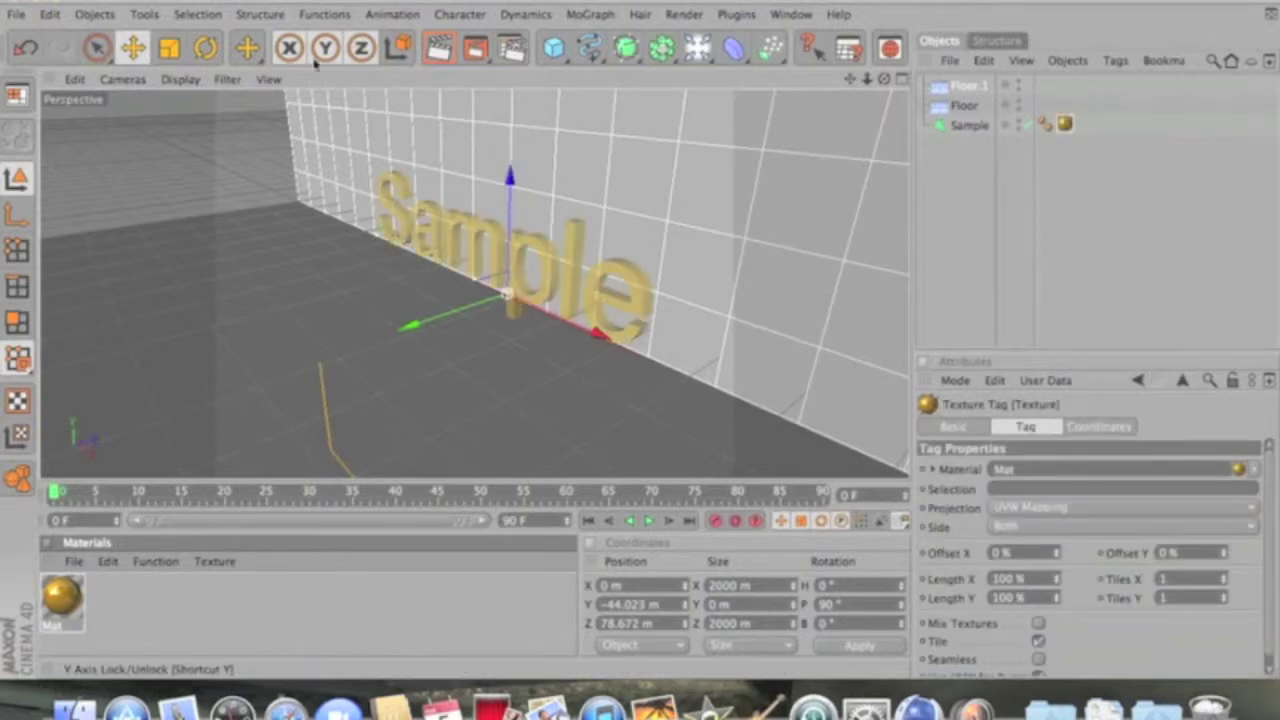
click(442, 46)
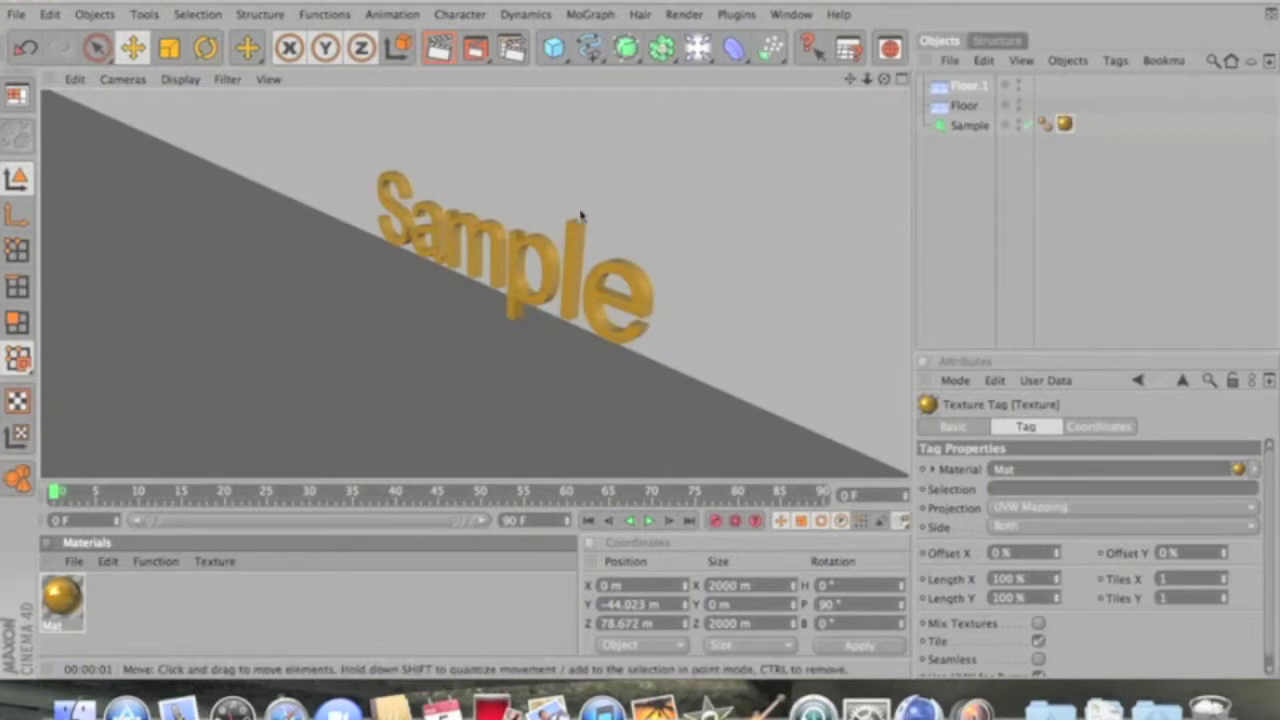
click(303, 438)
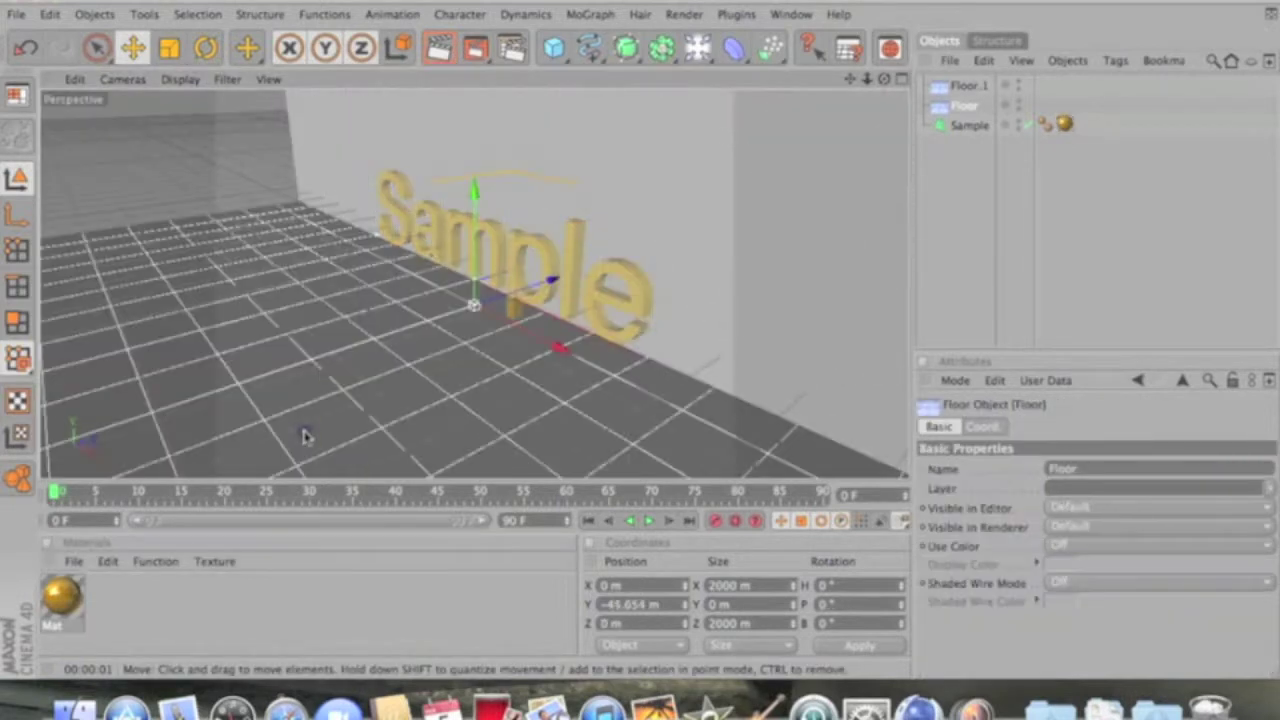
Create a second material with a dark grey colour of R 20, G 20 and B 20 at 279% brightness.
double_click(138, 596)
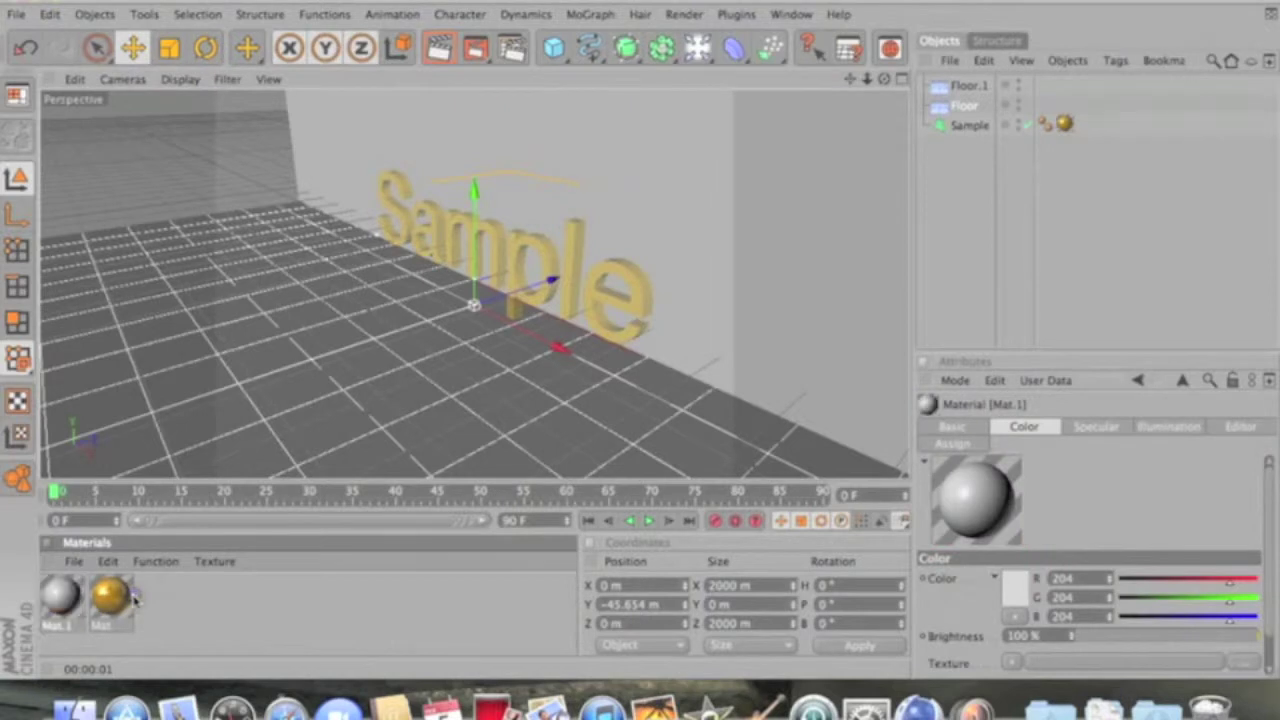
double_click(66, 595)
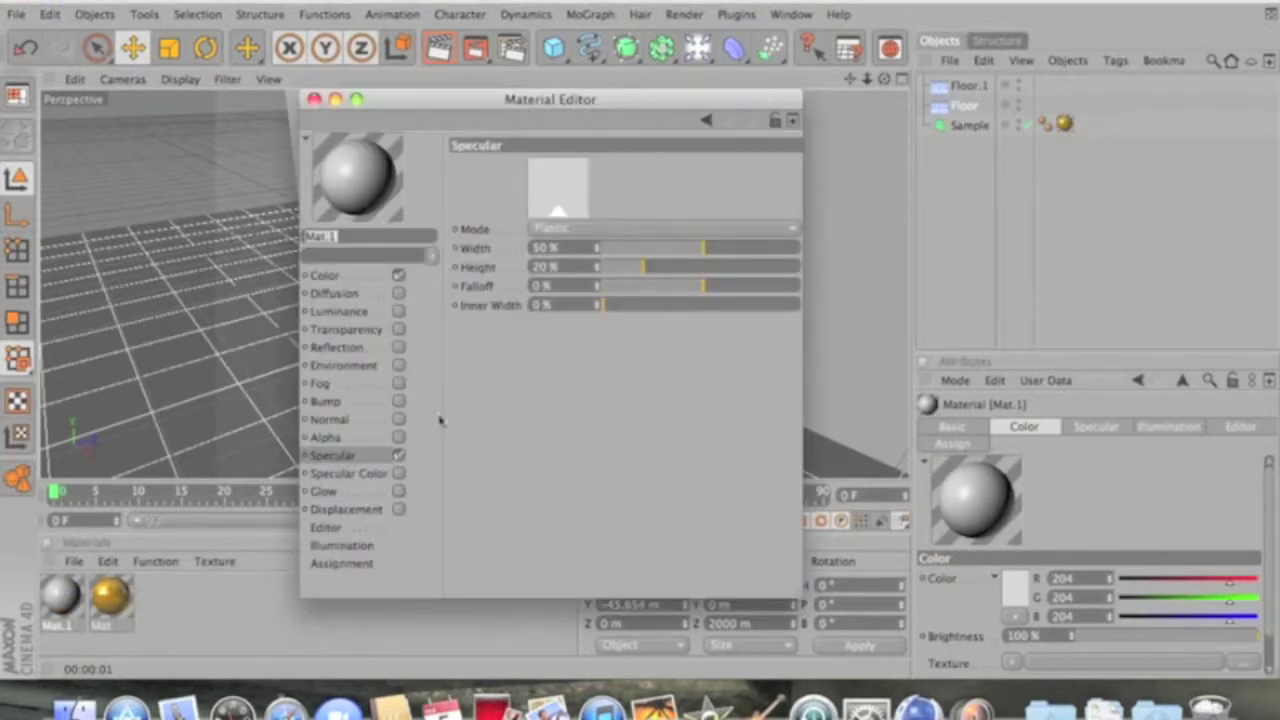
click(398, 275)
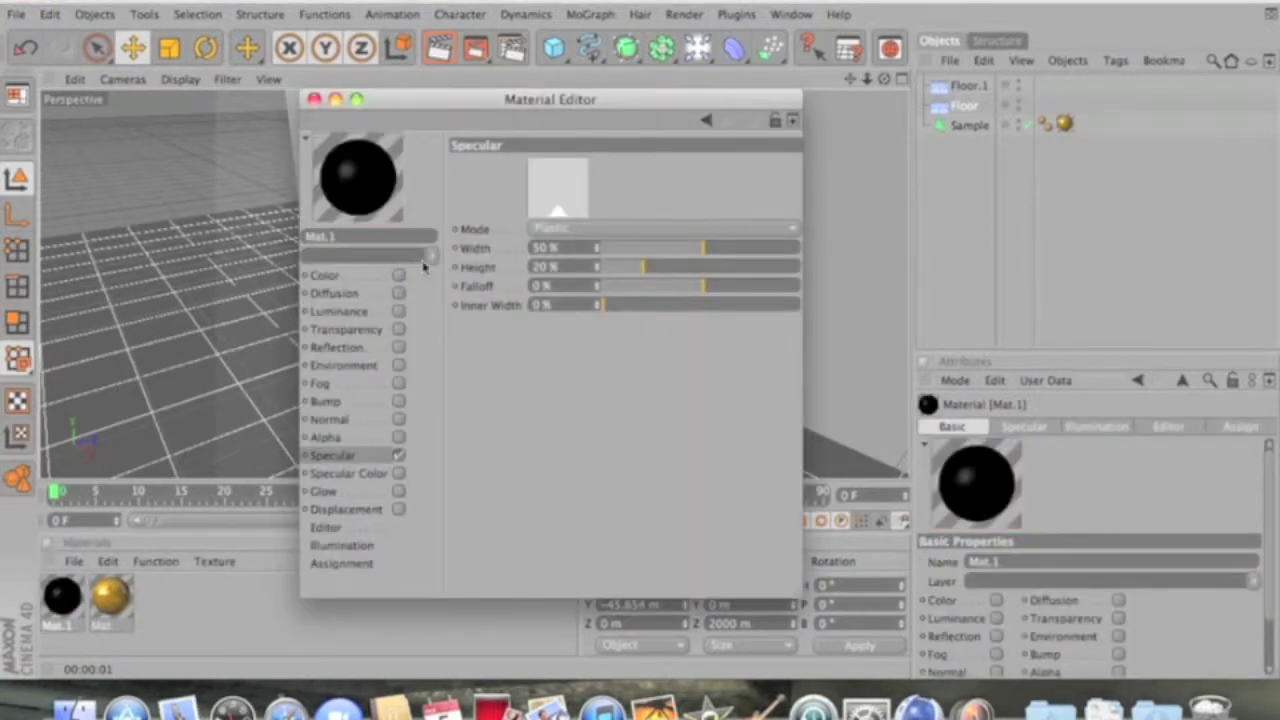
click(398, 275)
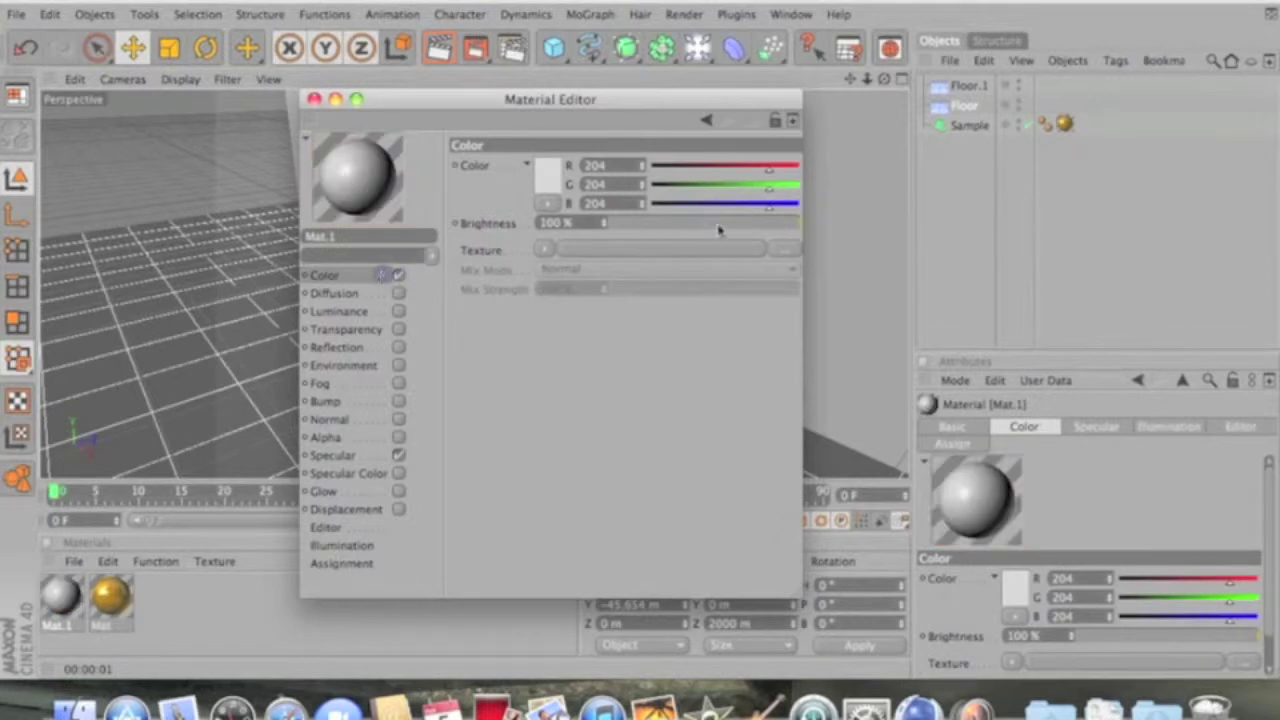
click(664, 185)
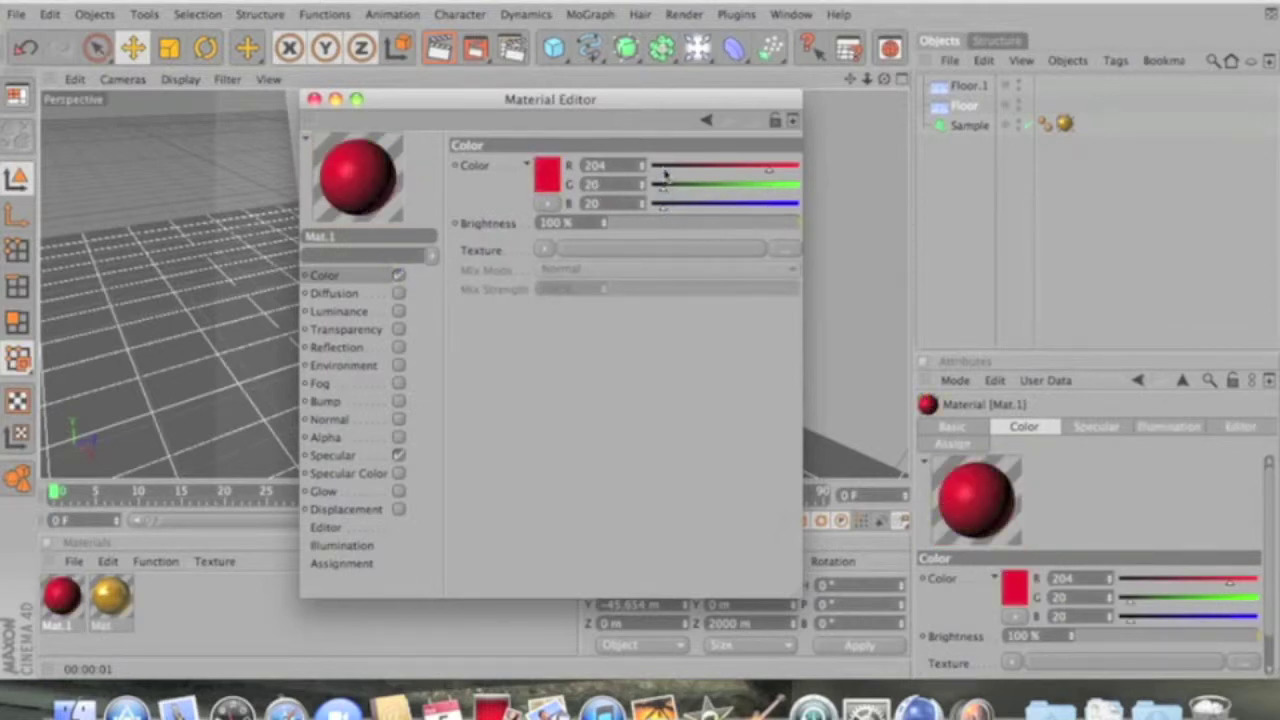
click(663, 167)
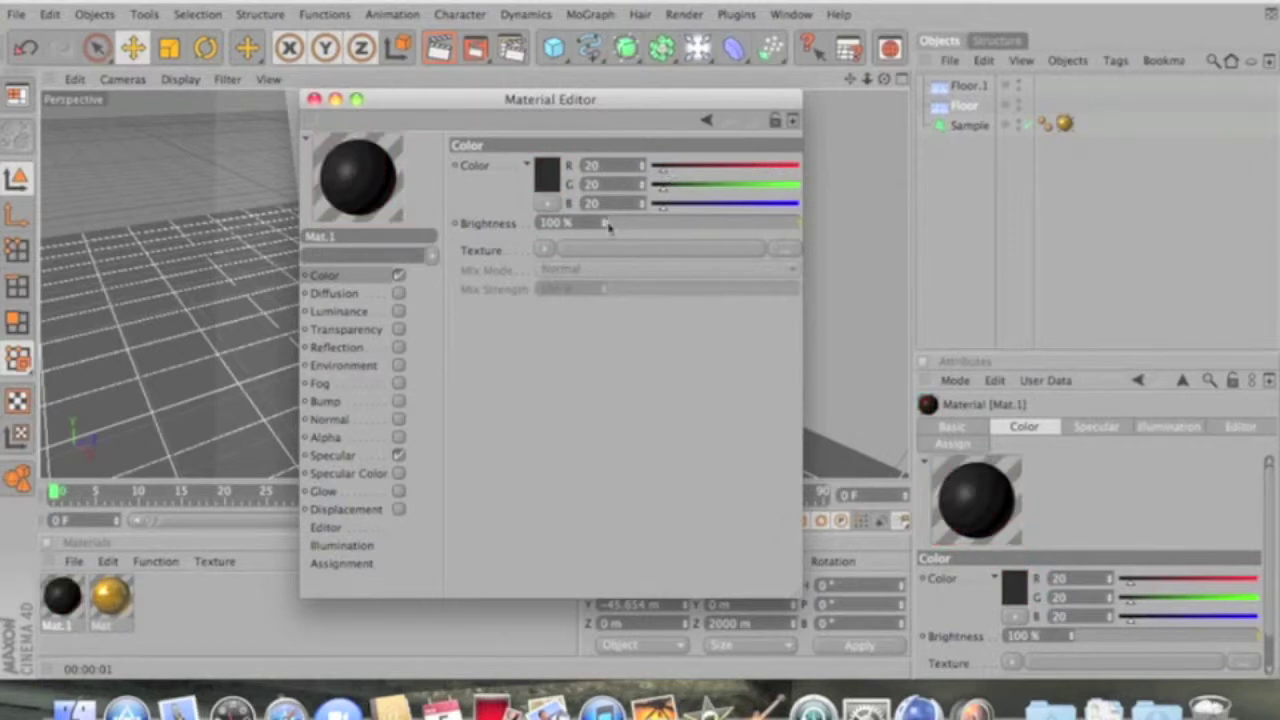
drag(601, 223, 605, 227)
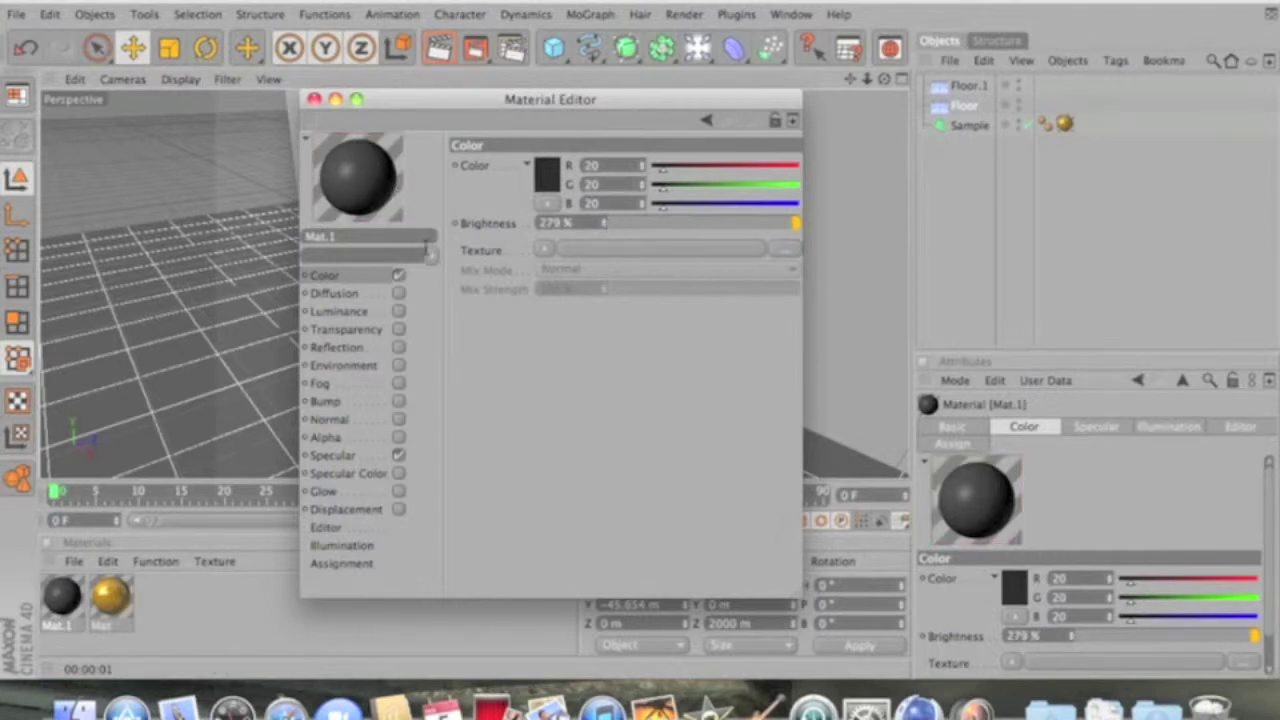
Enable reflection on the dark grey material at 30% brightness and close its editor.
click(398, 347)
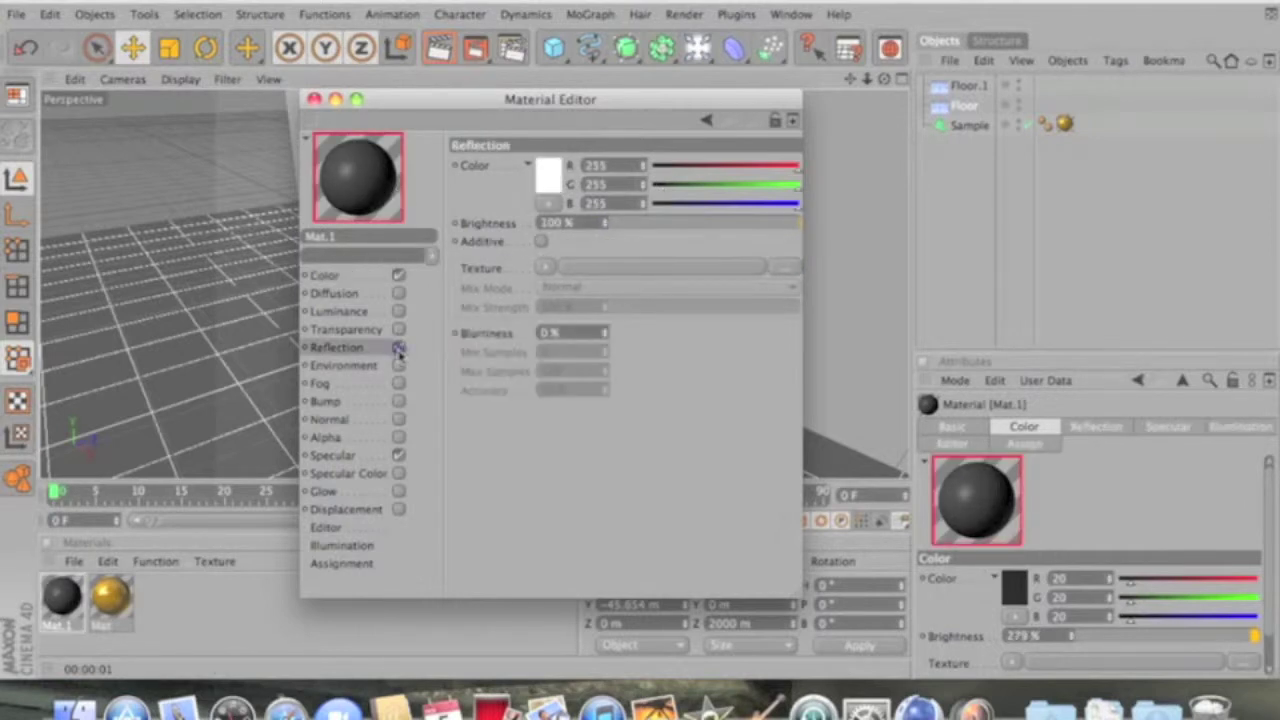
double_click(553, 222)
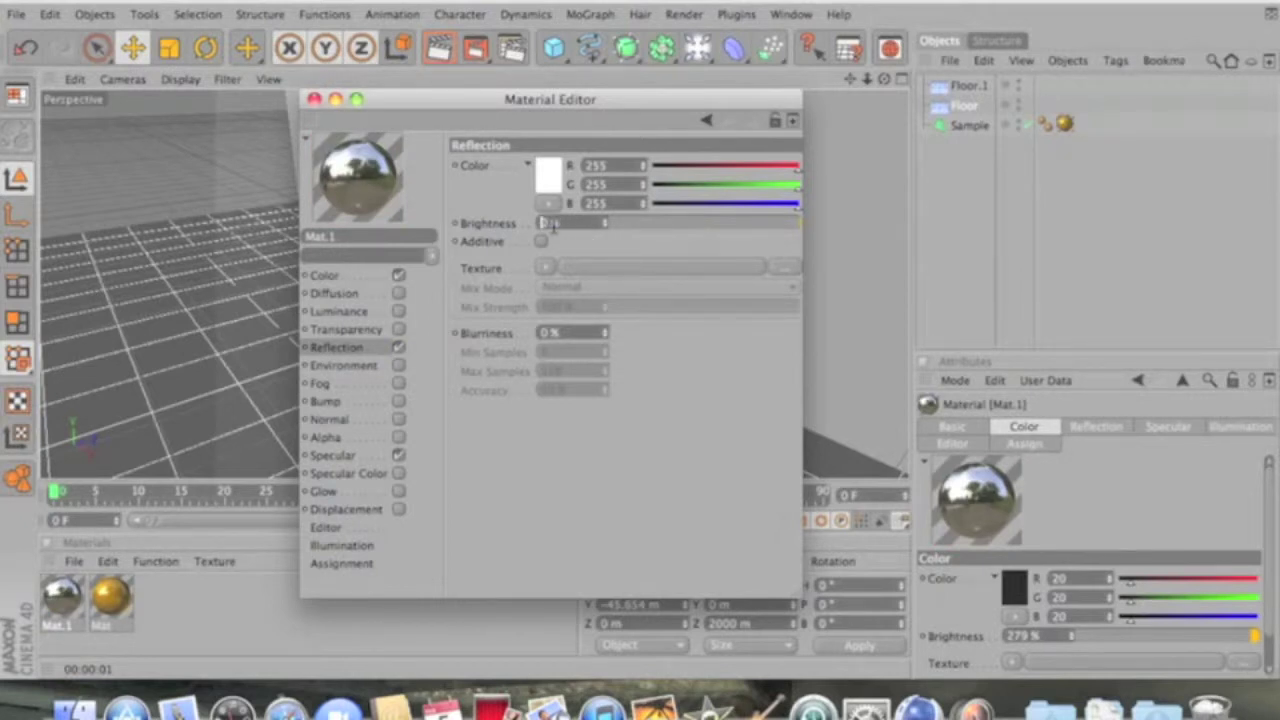
text(30)
key(BackSpace)
click(438, 205)
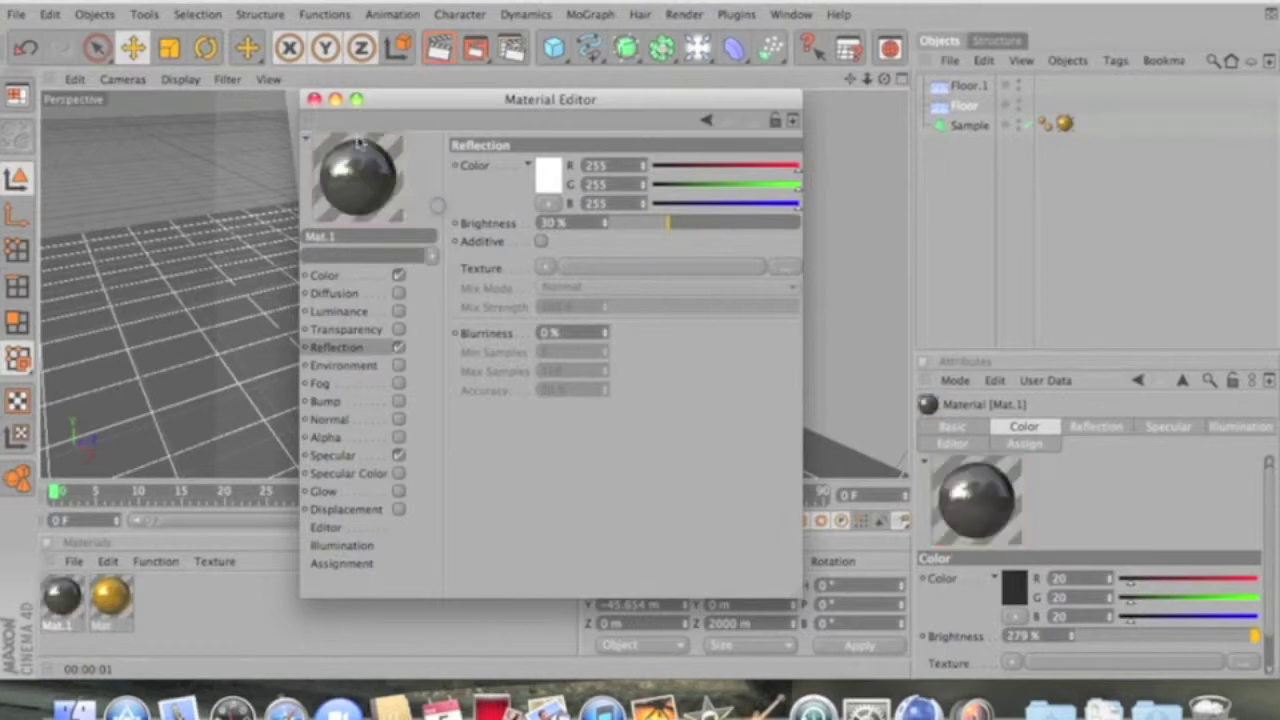
click(313, 99)
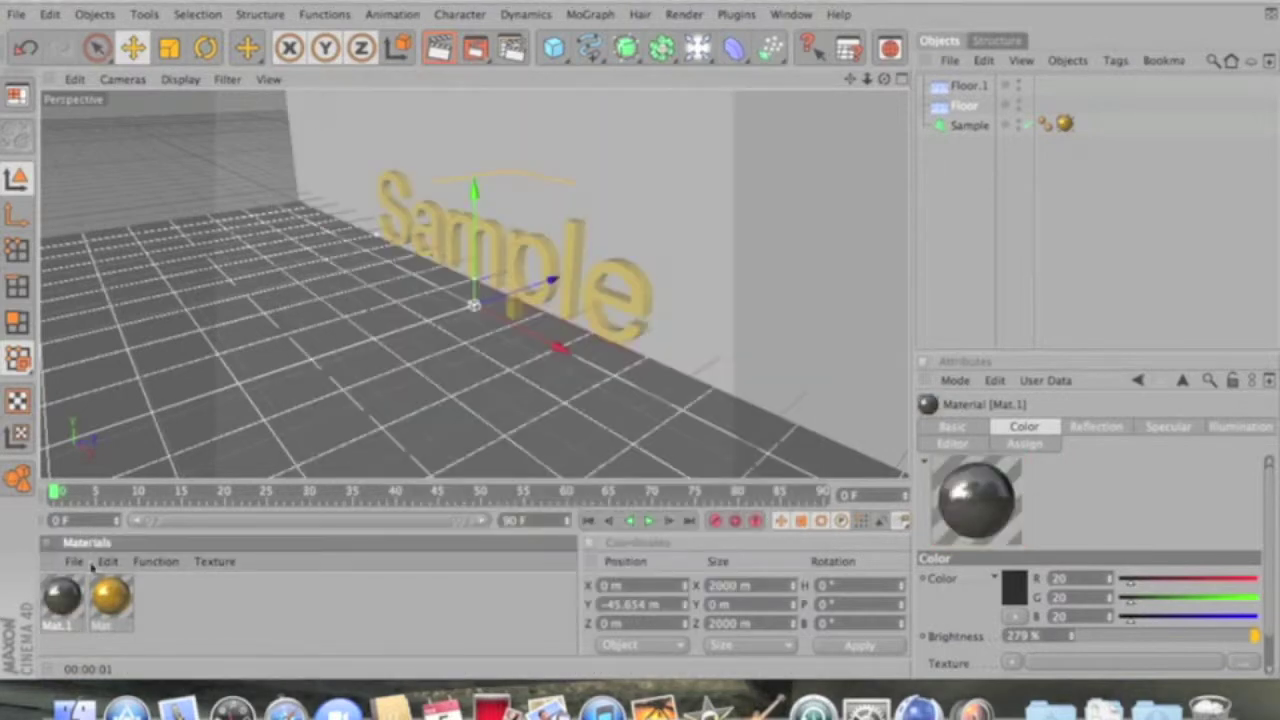
Apply the dark grey material to both the floor and the back wall, and render the view to check the reflections.
drag(61, 597, 184, 428)
drag(68, 597, 690, 212)
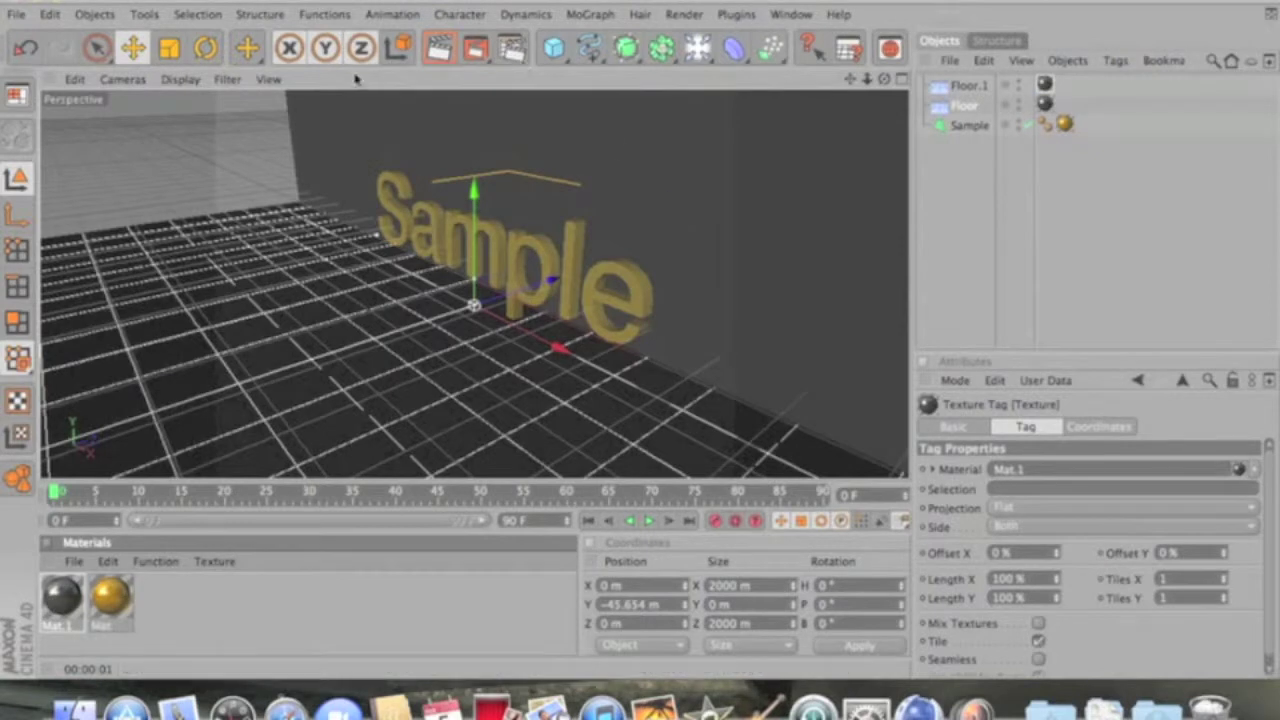
click(440, 47)
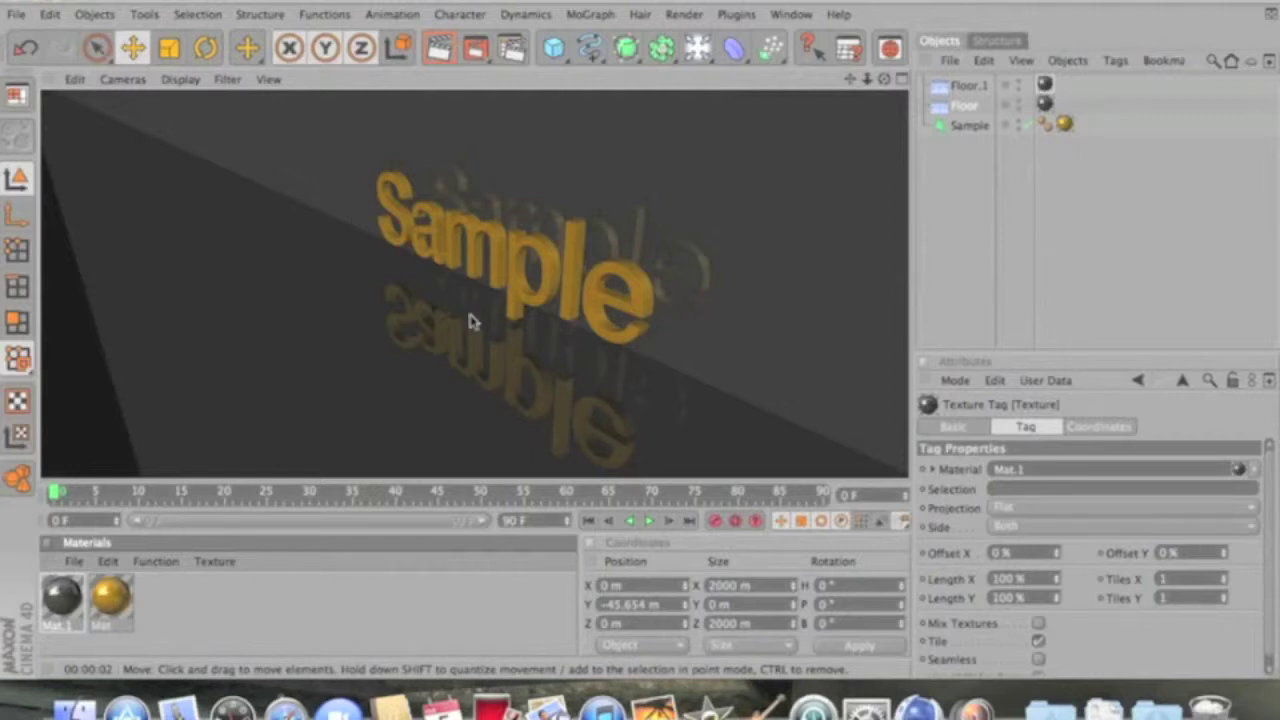
click(294, 409)
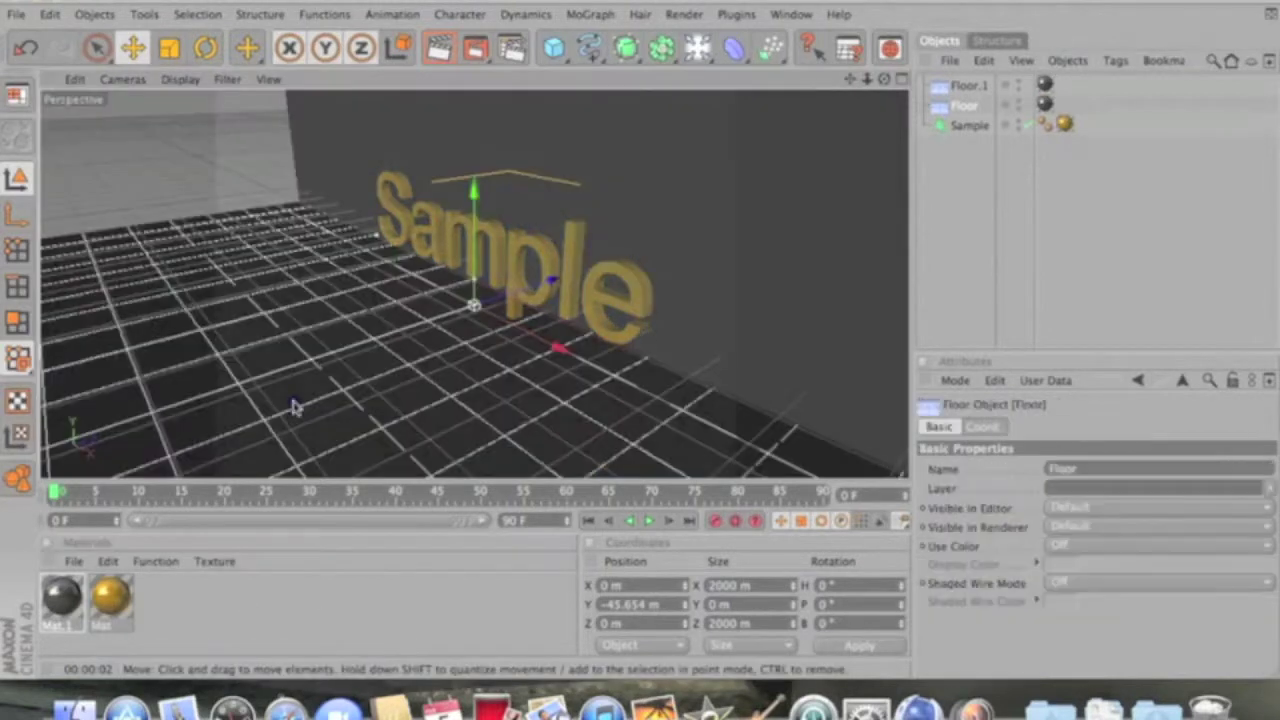
Add a light in front of and above the text, at about Y 541 m and Z -556 m, and render the view.
click(697, 47)
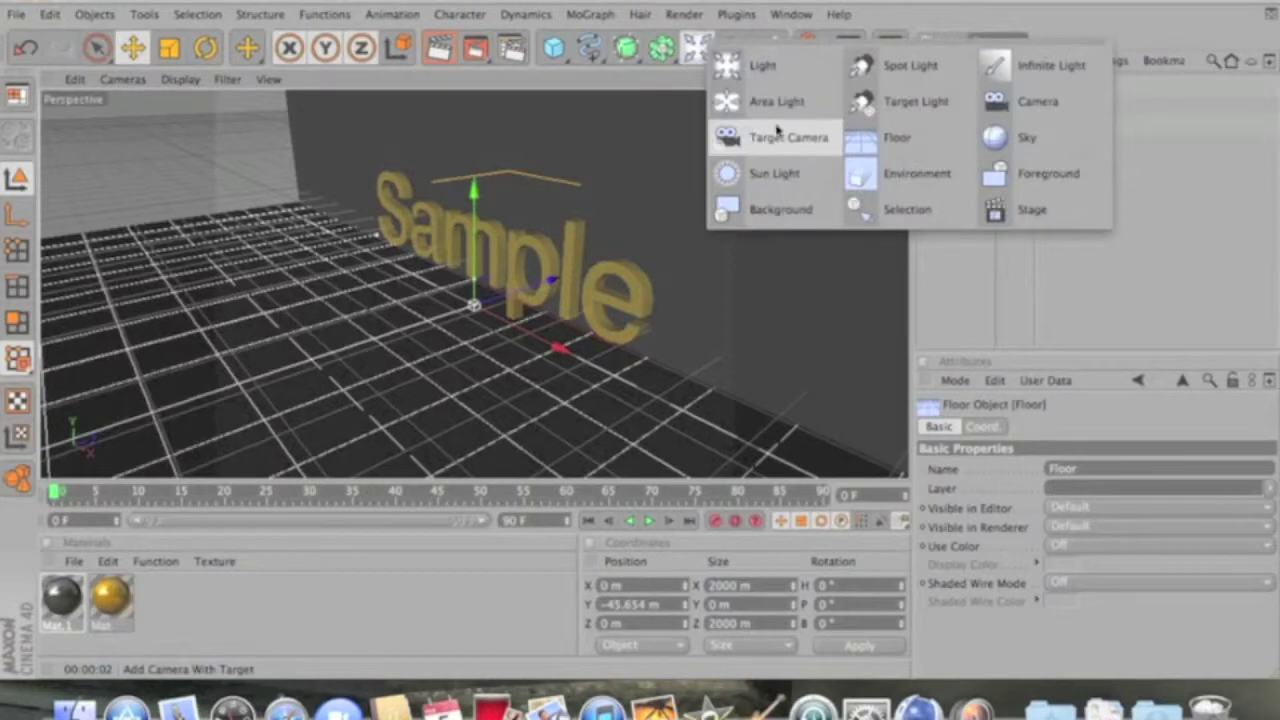
click(734, 63)
drag(525, 275, 634, 337)
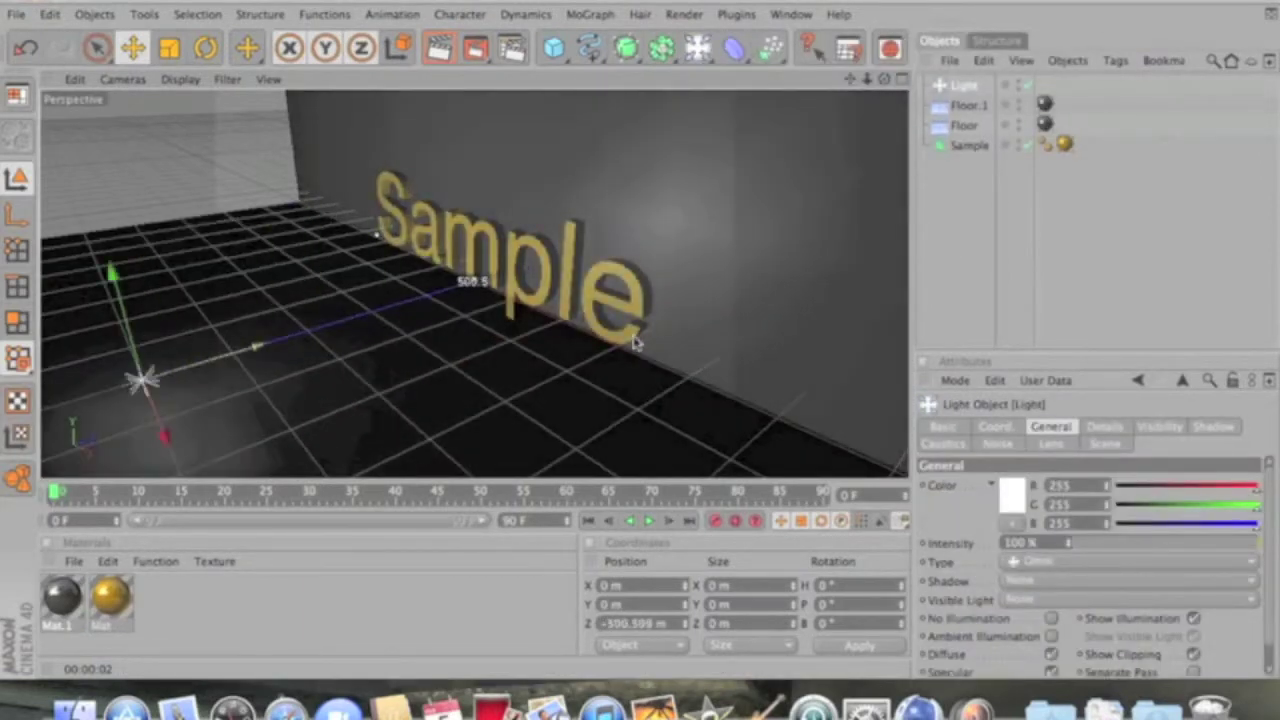
drag(49, 291, 248, 343)
click(443, 50)
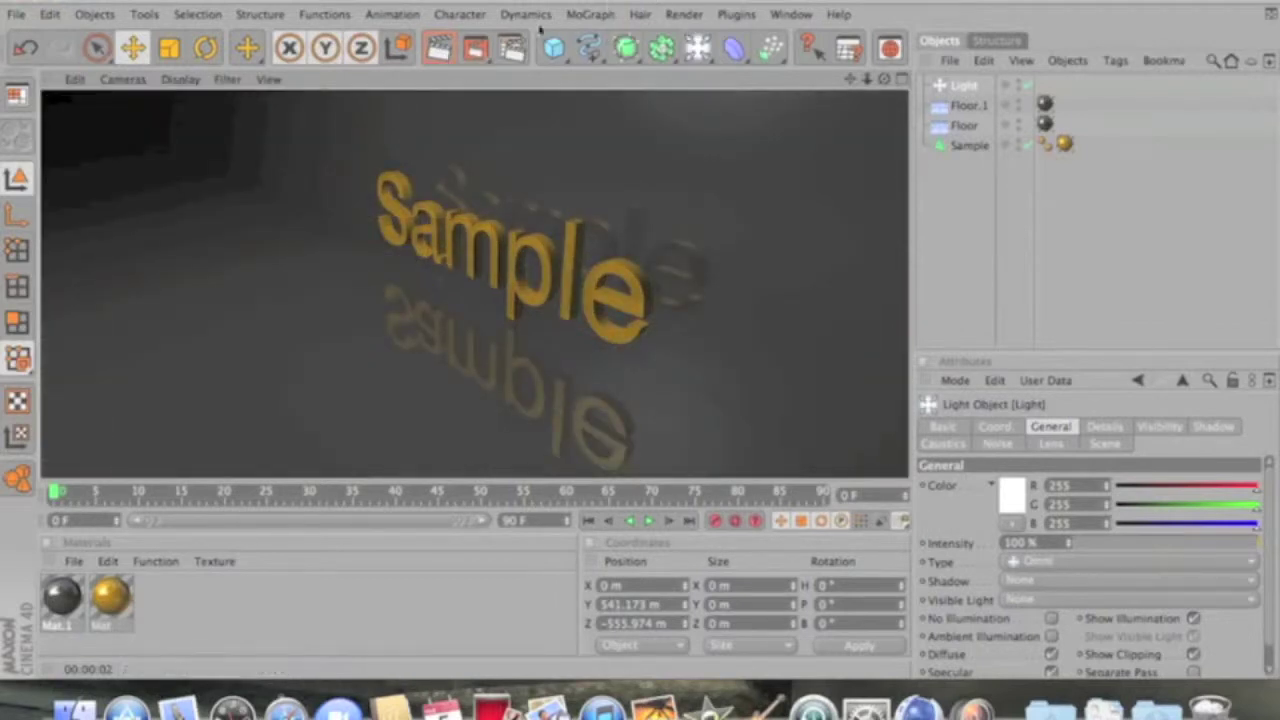
click(549, 171)
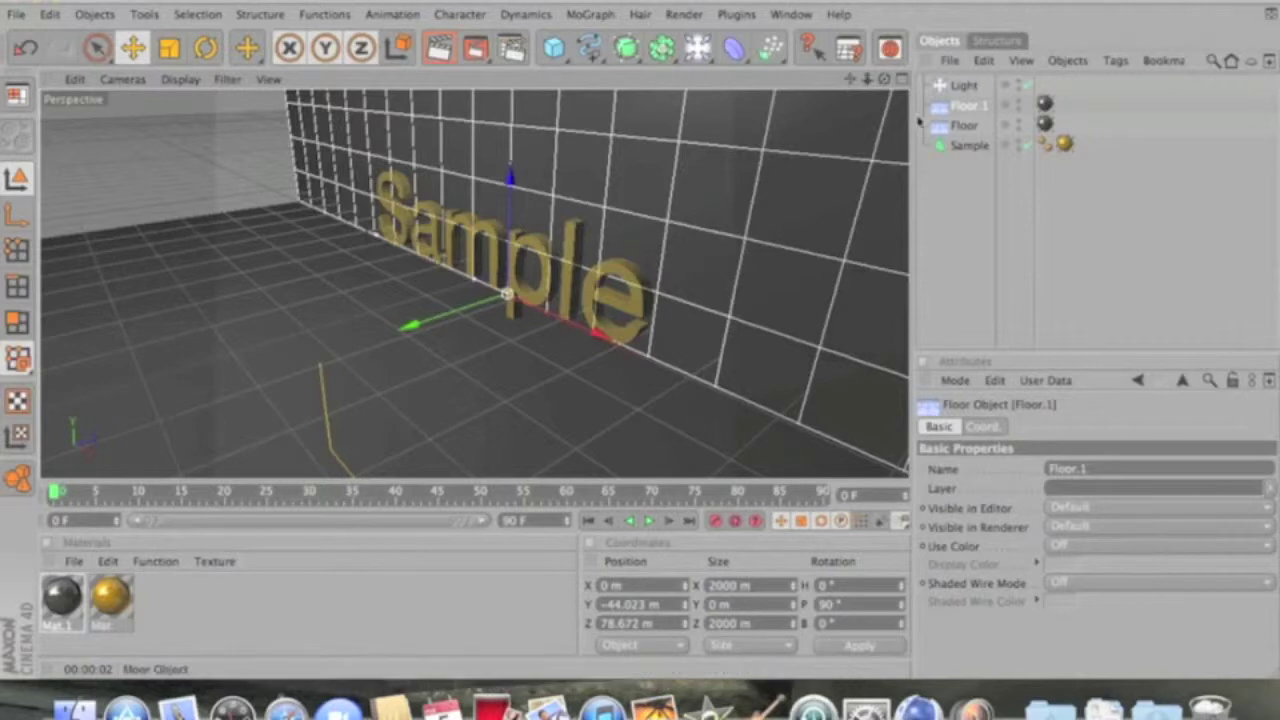
Lower the light to about 164 m along Y and raise the back wall to about 826 m along Y.
click(963, 86)
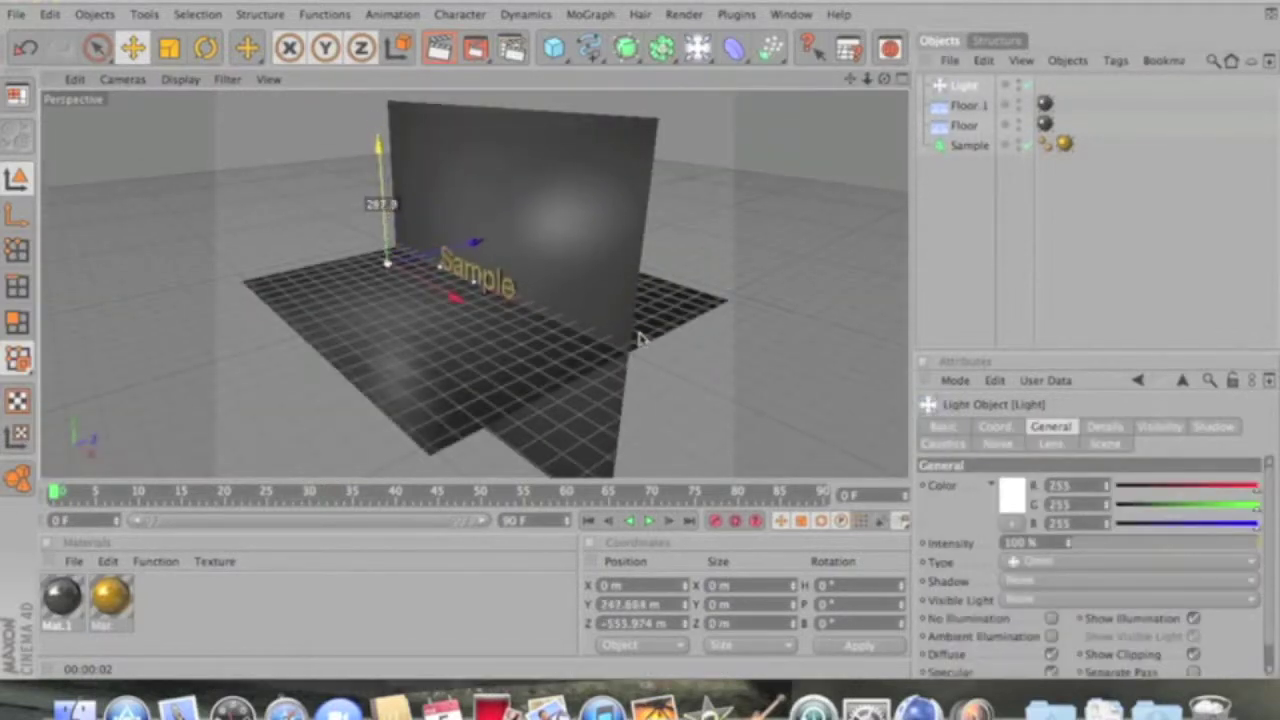
click(493, 193)
drag(491, 189, 440, 314)
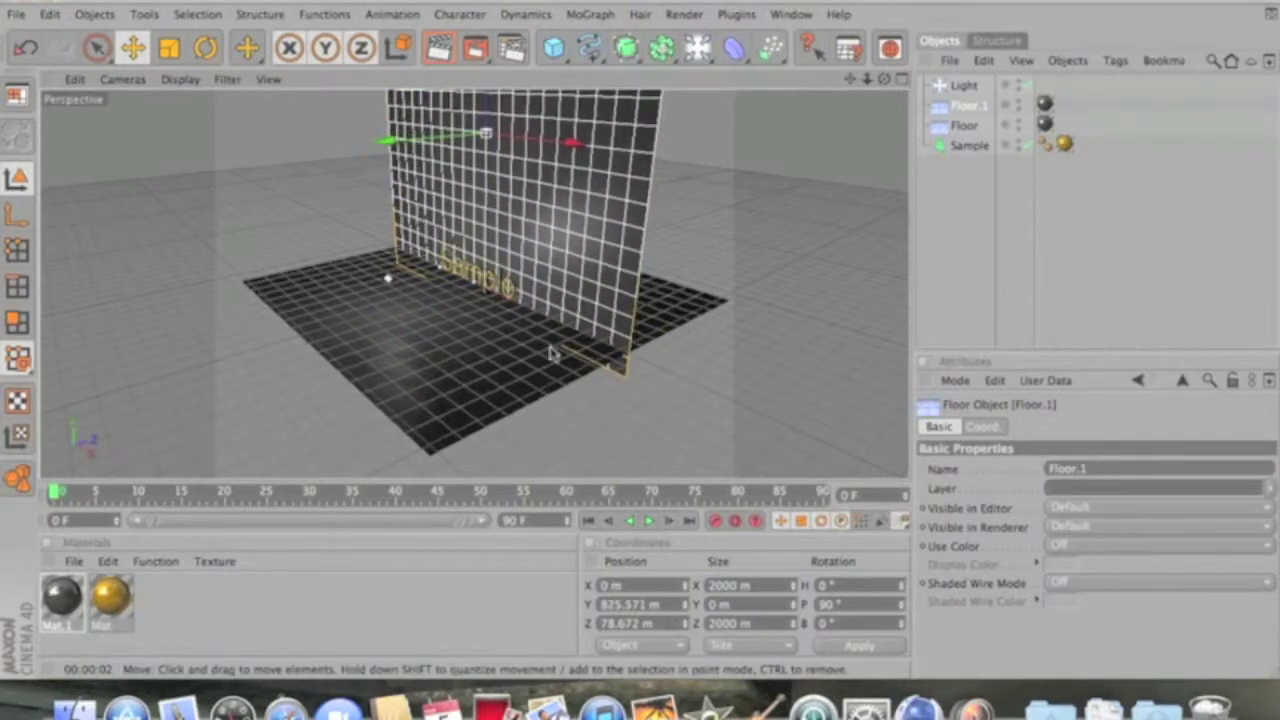
click(654, 386)
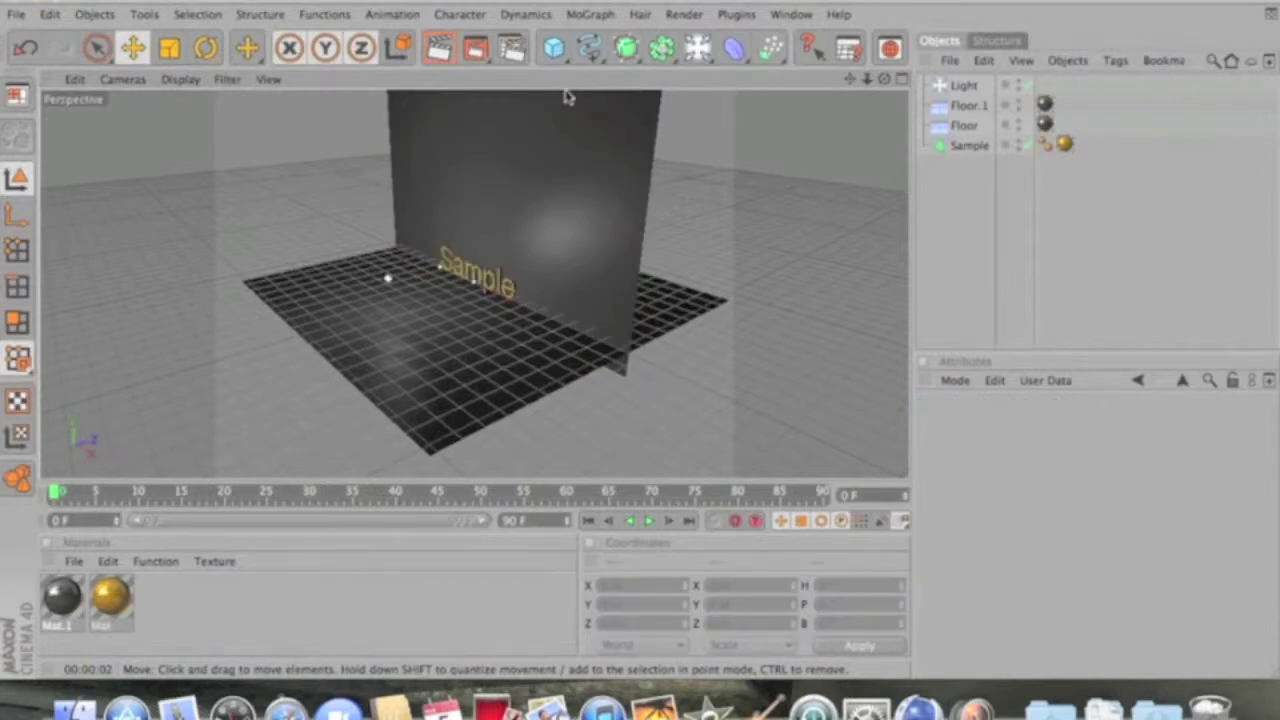
Move the light sideways along its X axis towards the end of the text, and render a closer view of the scene.
click(388, 278)
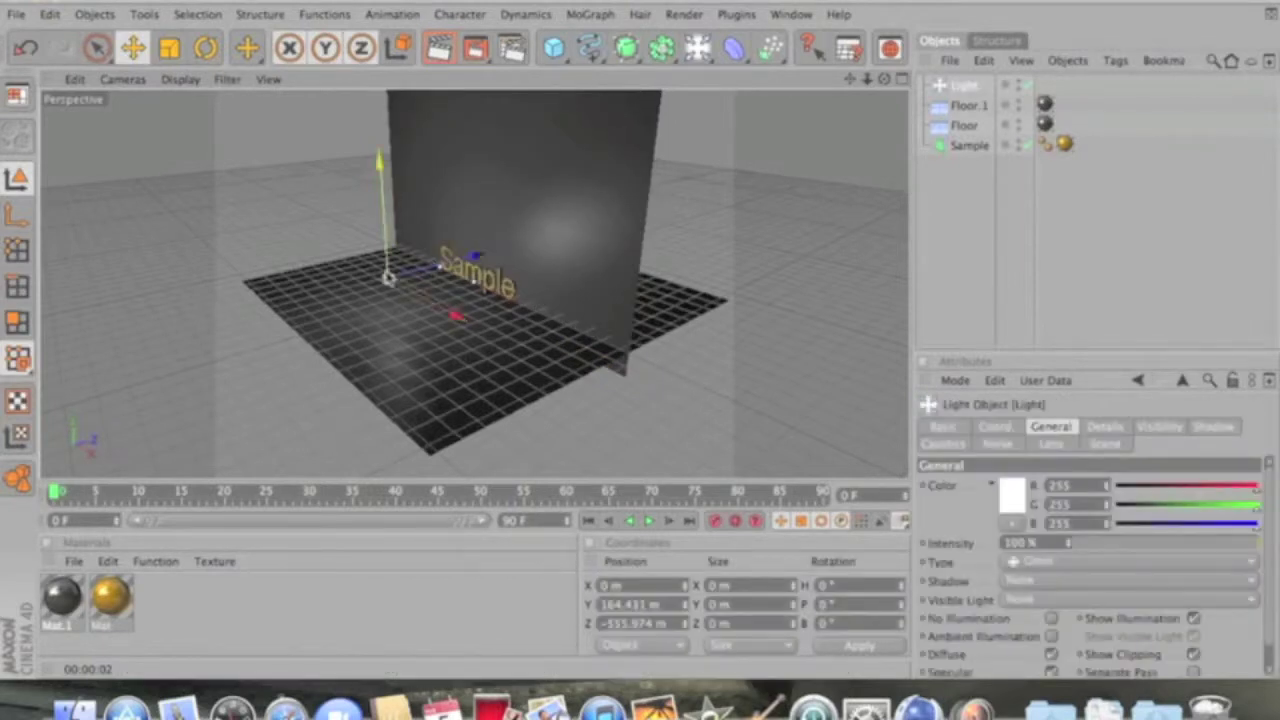
drag(387, 264, 485, 312)
click(803, 197)
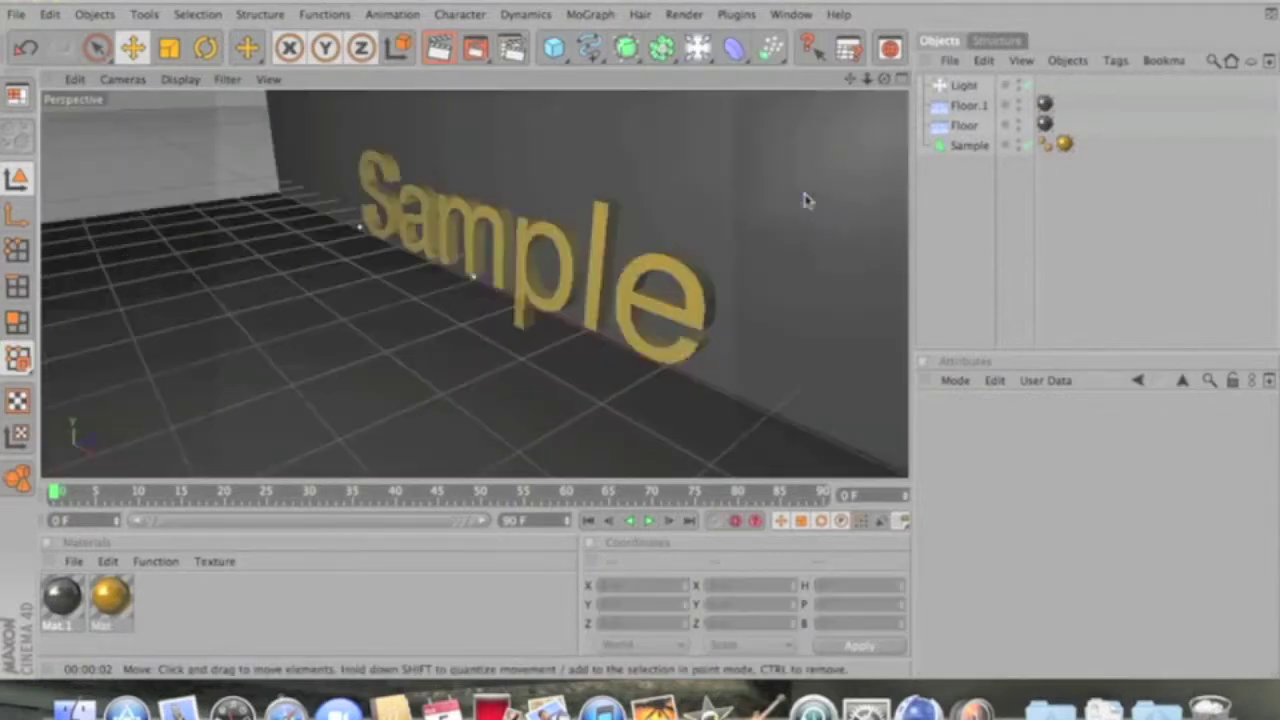
click(438, 47)
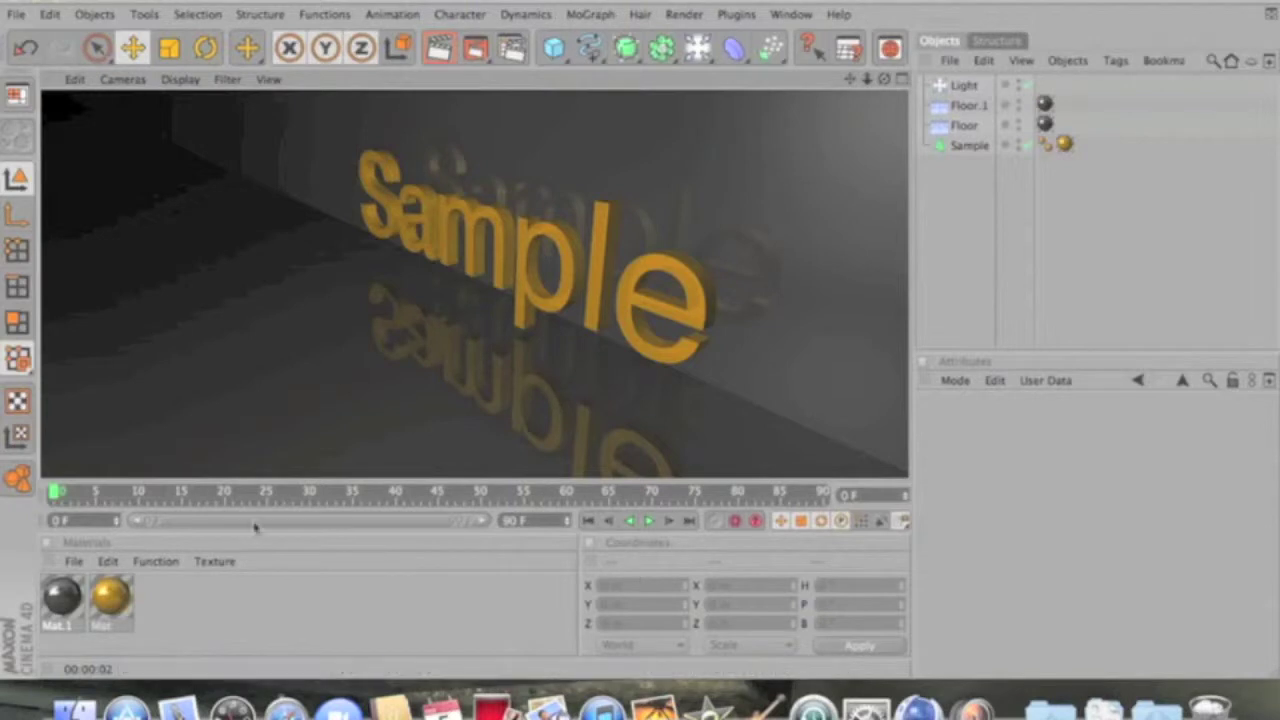
click(217, 580)
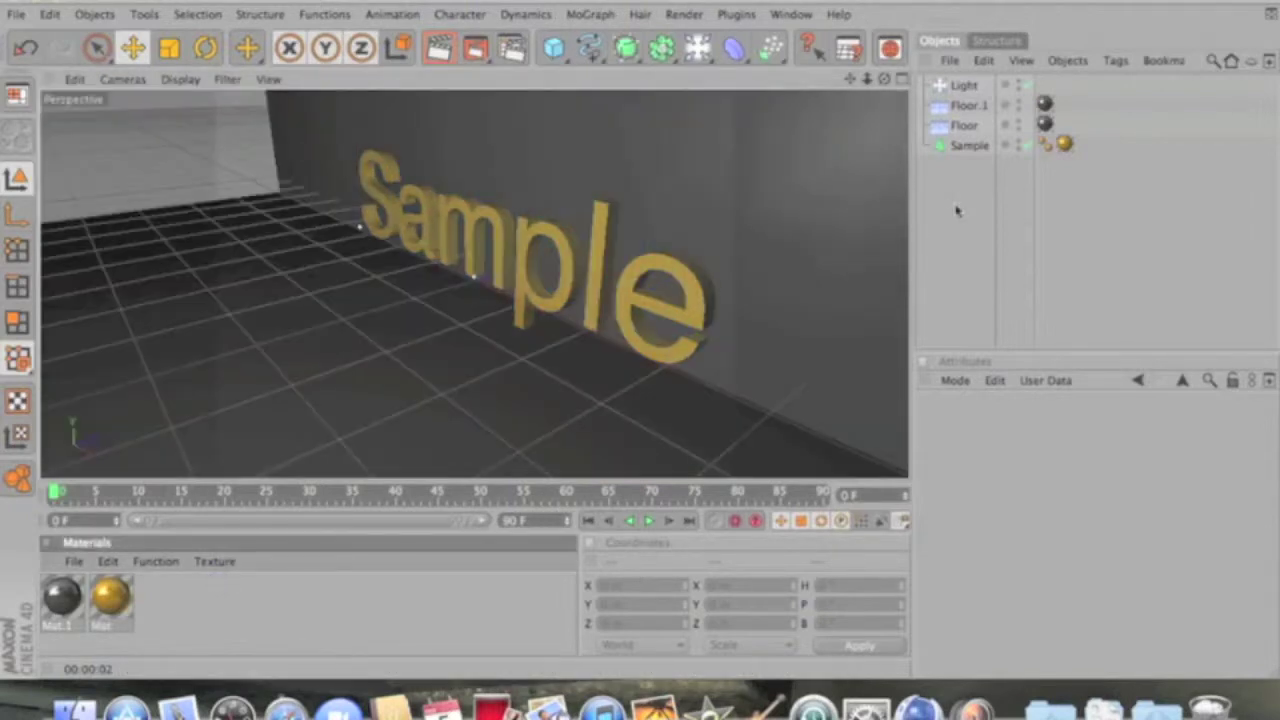
Duplicate the Sample text and place the copy directly below the original in the object hierarchy.
click(970, 146)
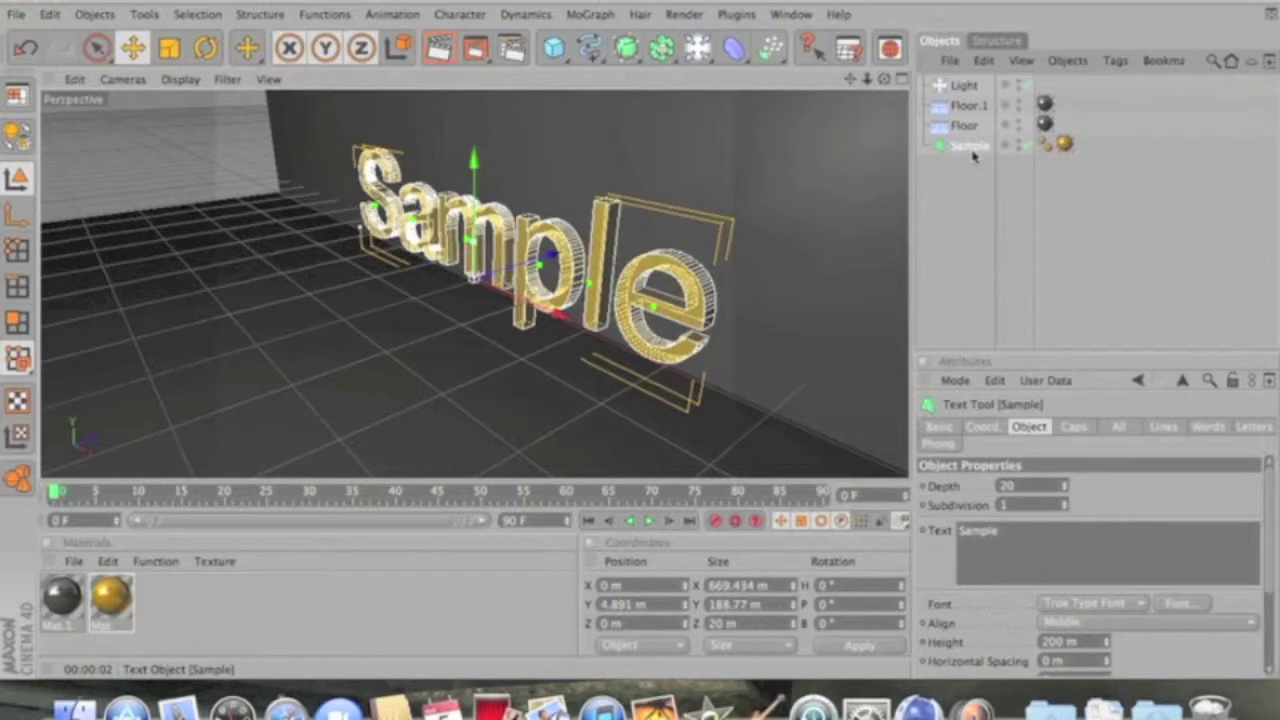
key(ctrl+v)
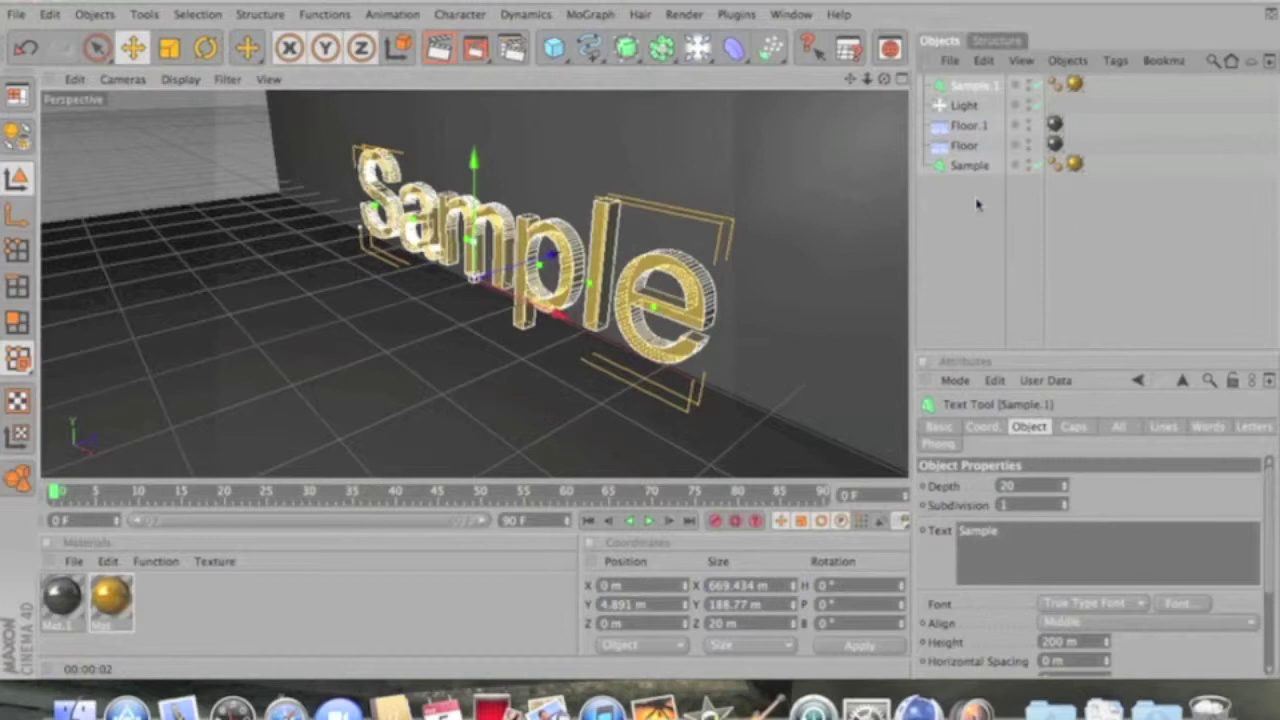
drag(977, 86, 971, 186)
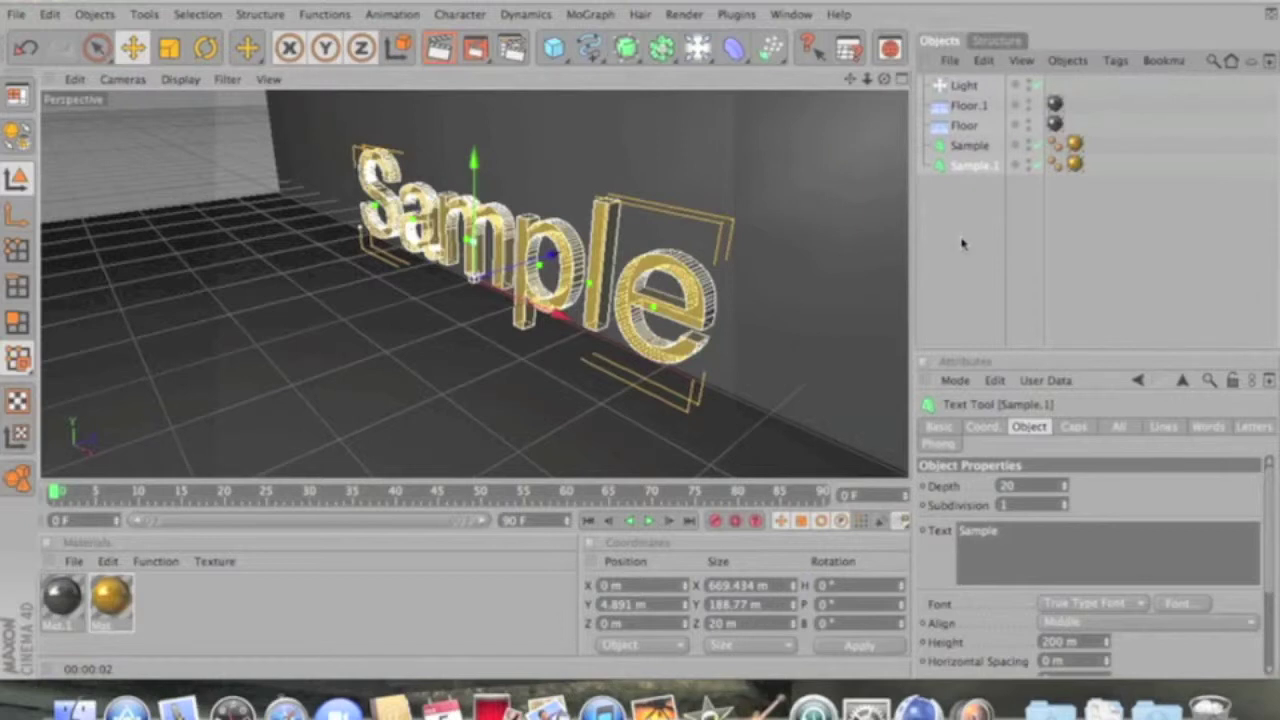
click(964, 145)
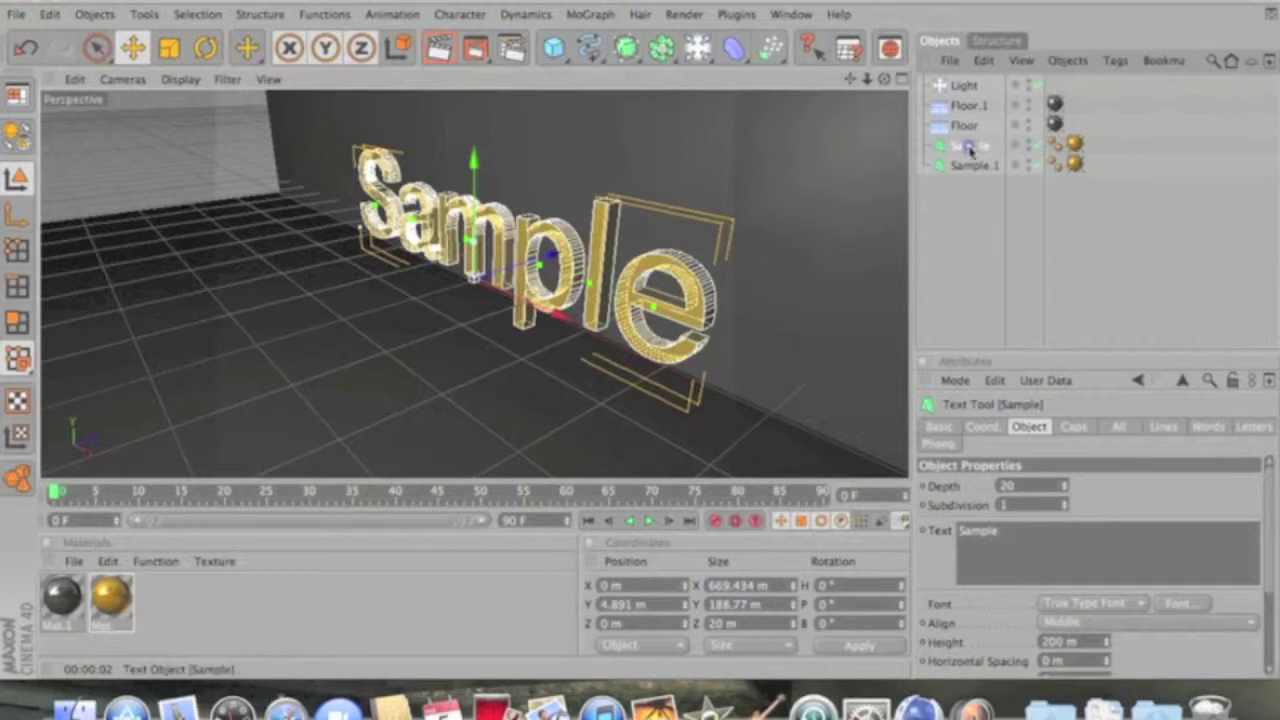
click(966, 165)
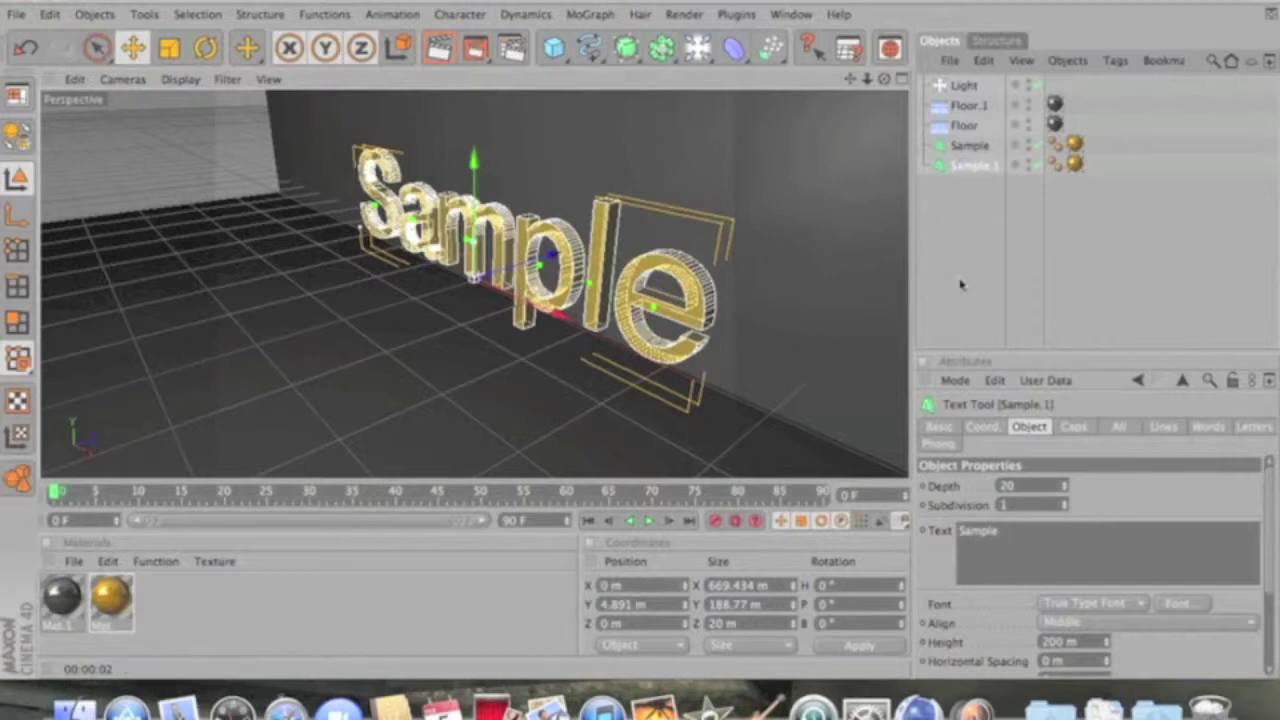
Create a new material and set its color to yellow with R 255, G 210 and B 0.
double_click(194, 597)
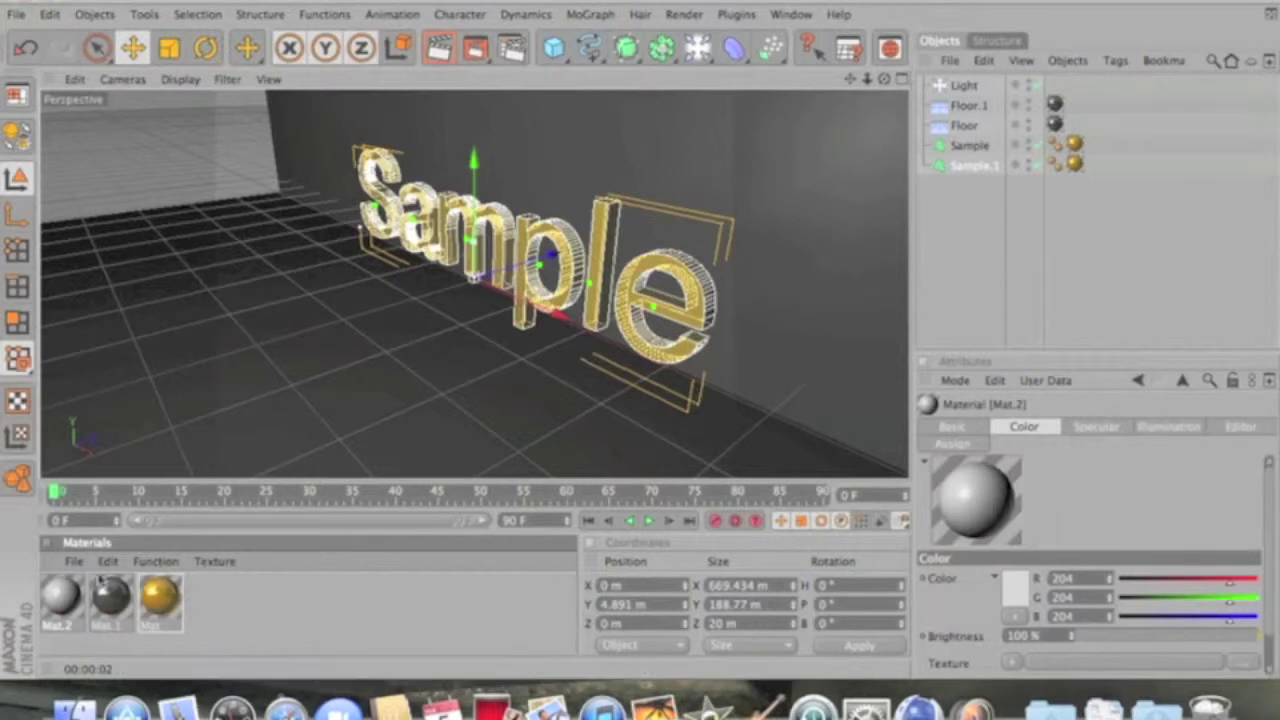
double_click(58, 596)
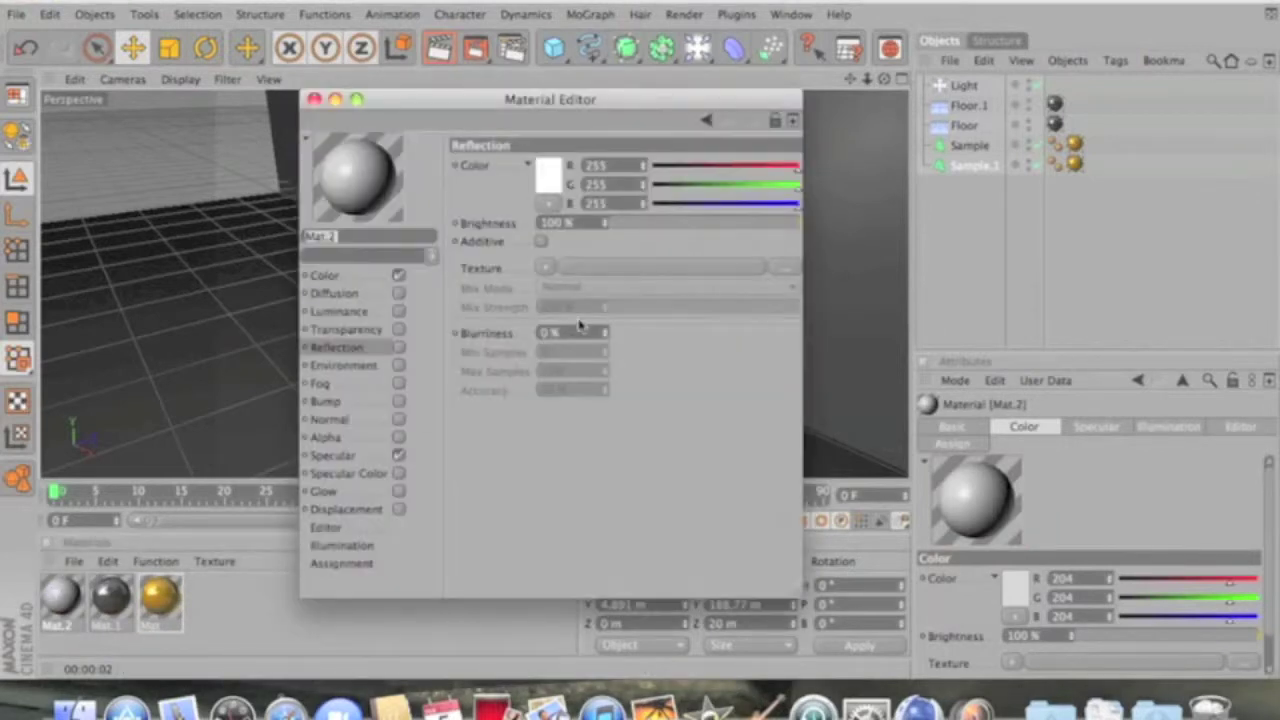
click(370, 274)
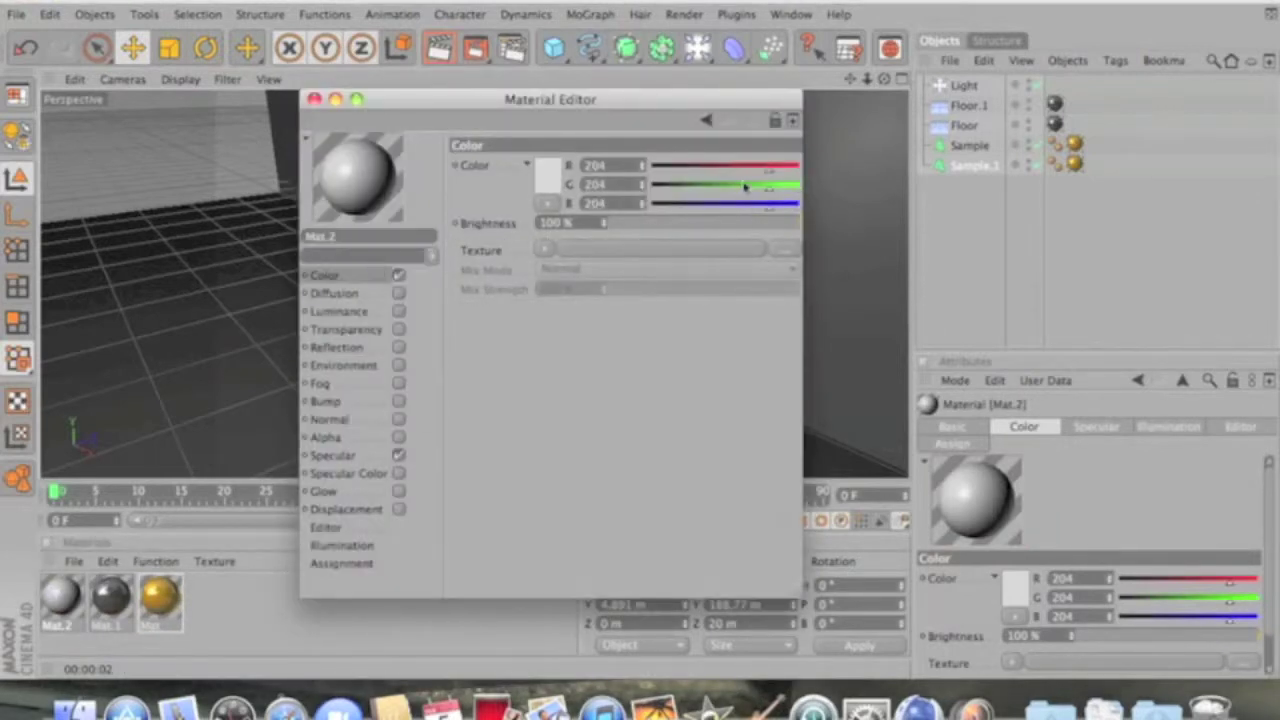
drag(769, 206, 697, 205)
drag(767, 184, 809, 171)
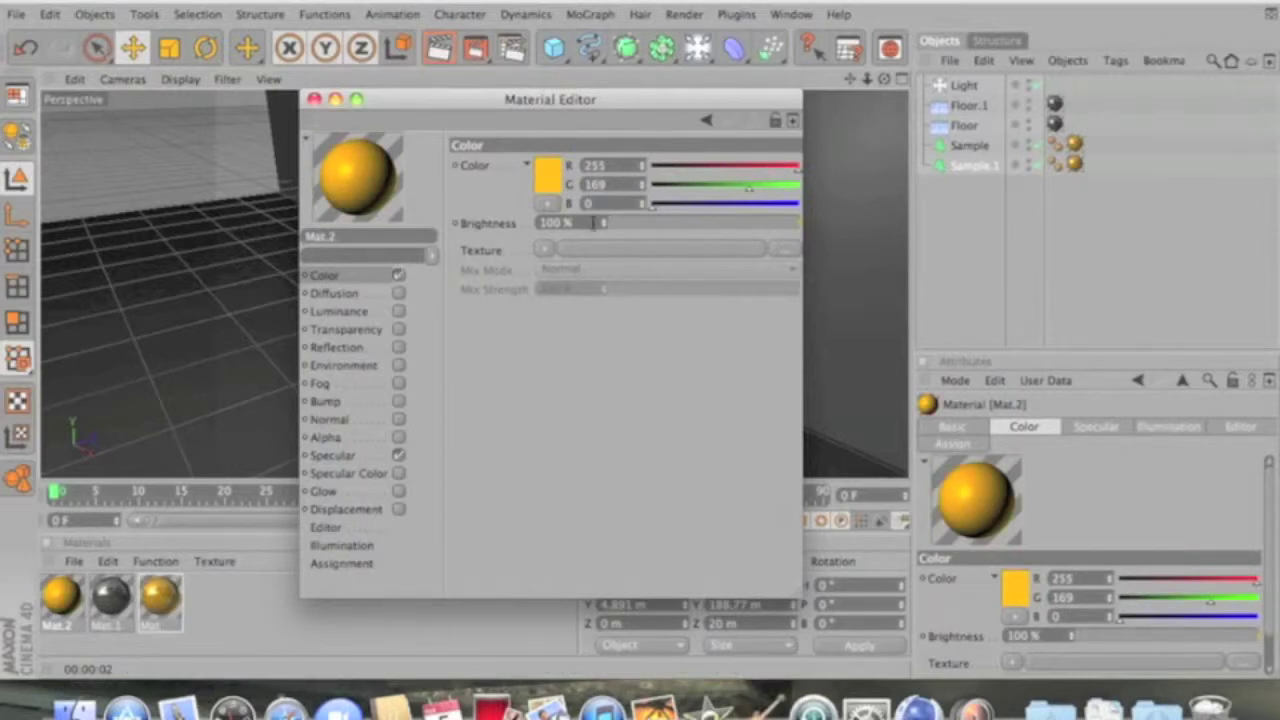
drag(749, 192, 772, 193)
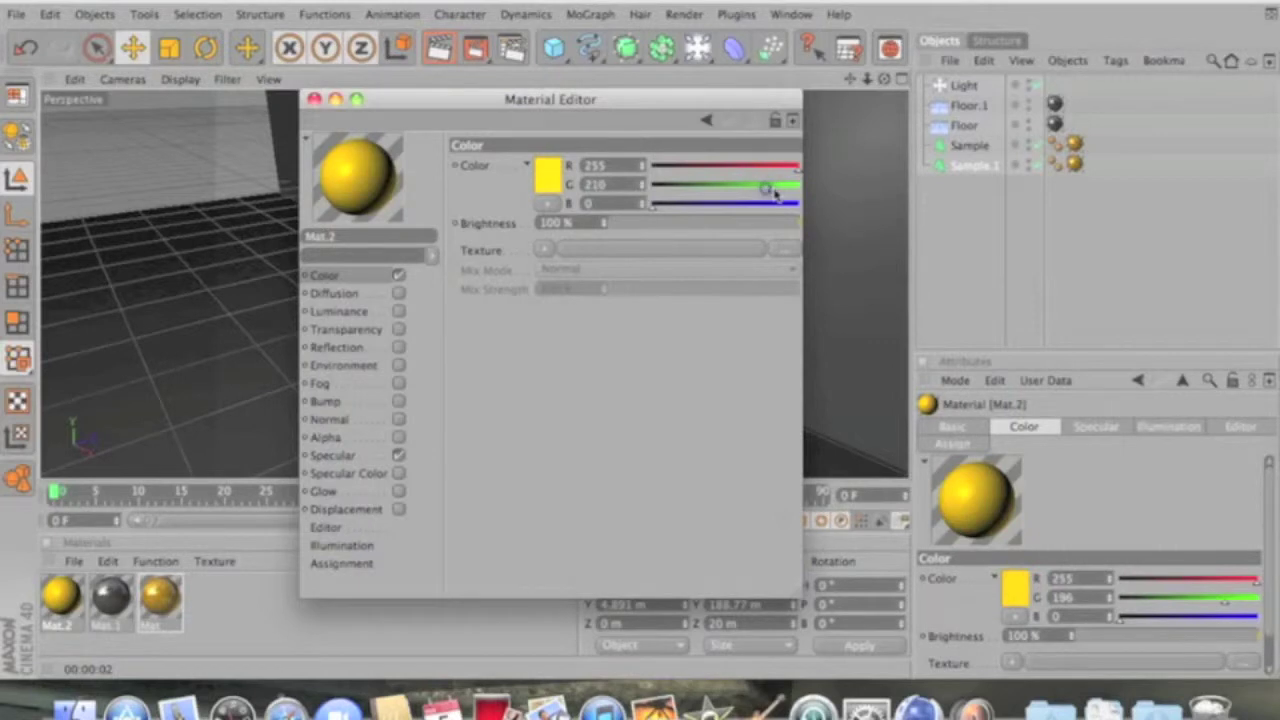
Enable transparency at 20% brightness and reflection at 30% brightness on the yellow material.
click(398, 329)
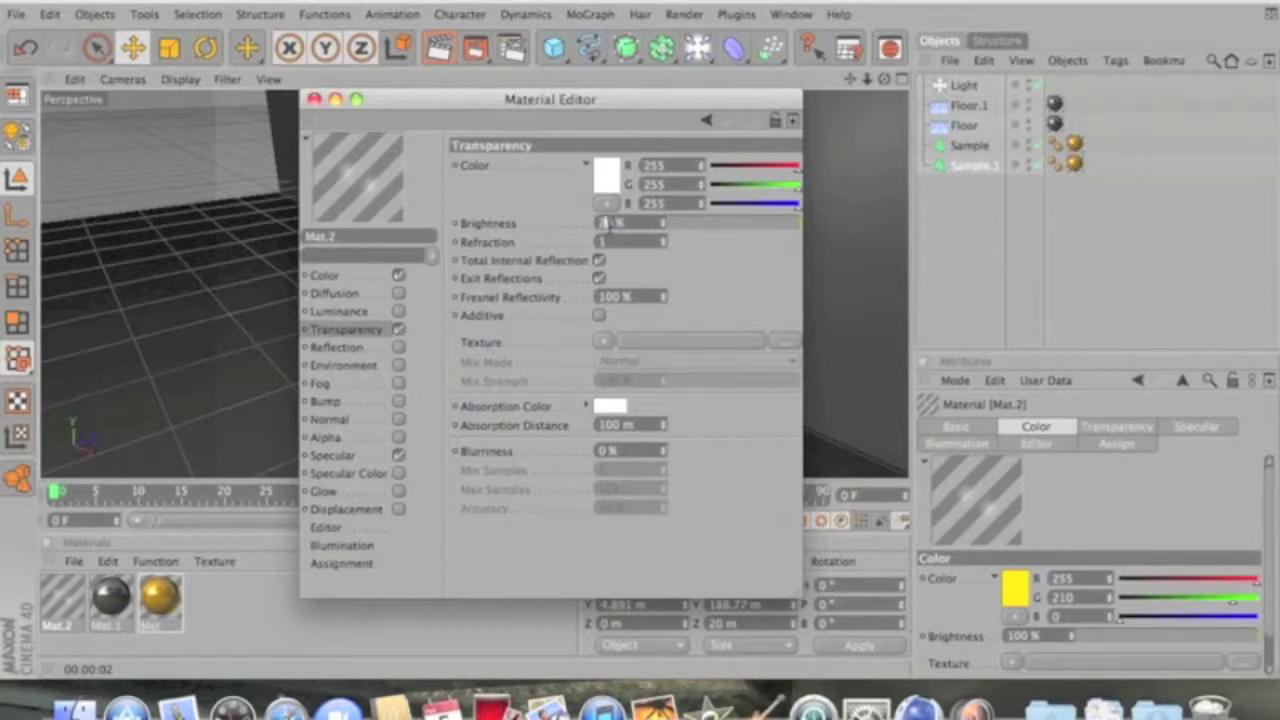
click(636, 261)
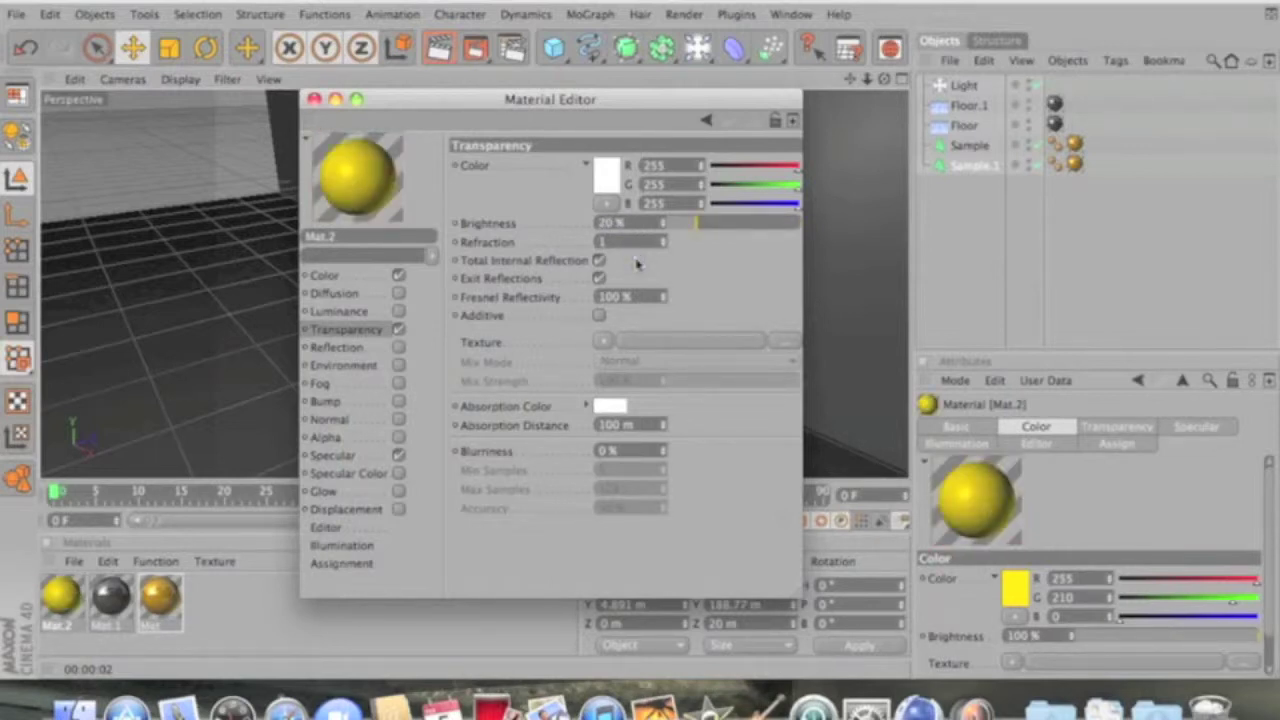
click(399, 347)
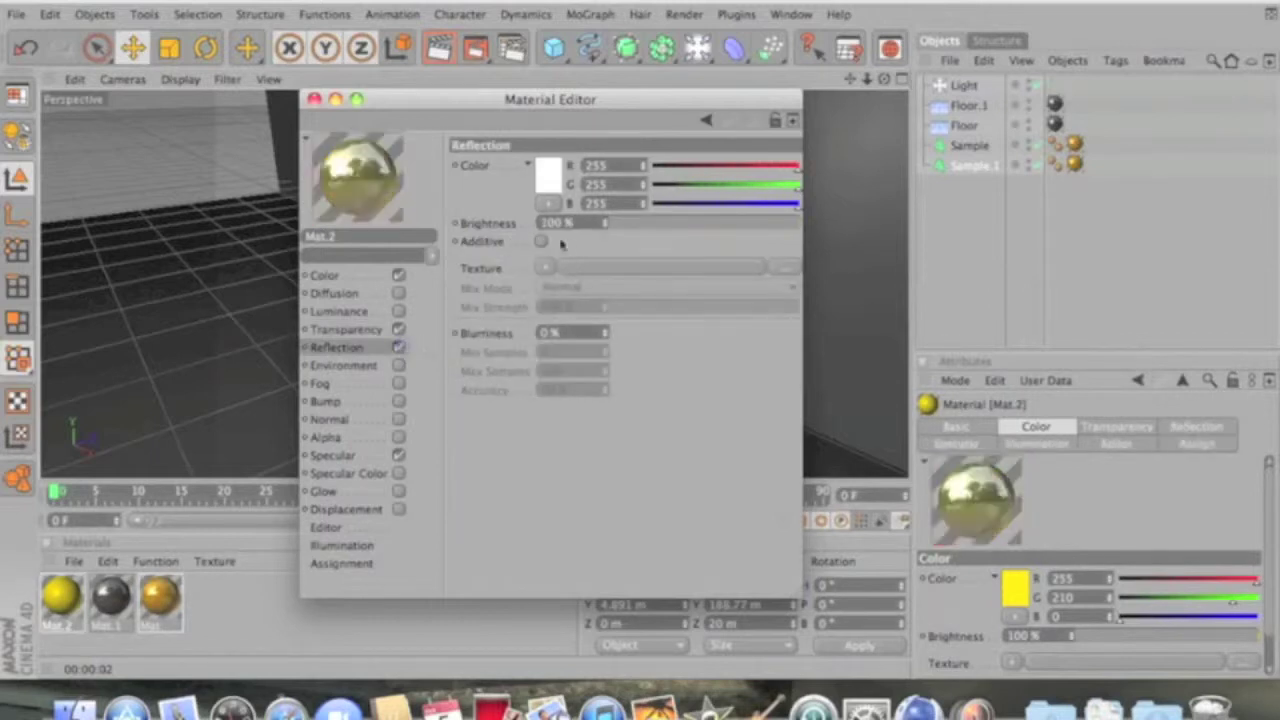
key(BackSpace)
key(BackSpace)
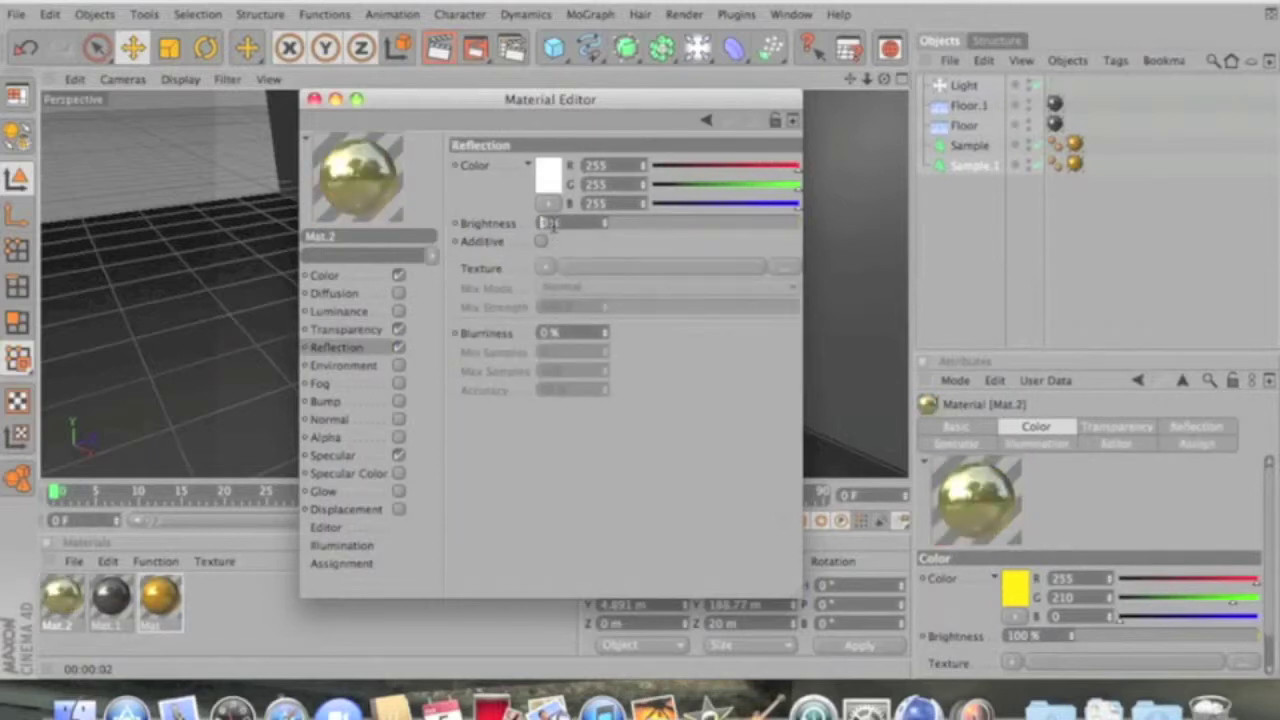
key(Return)
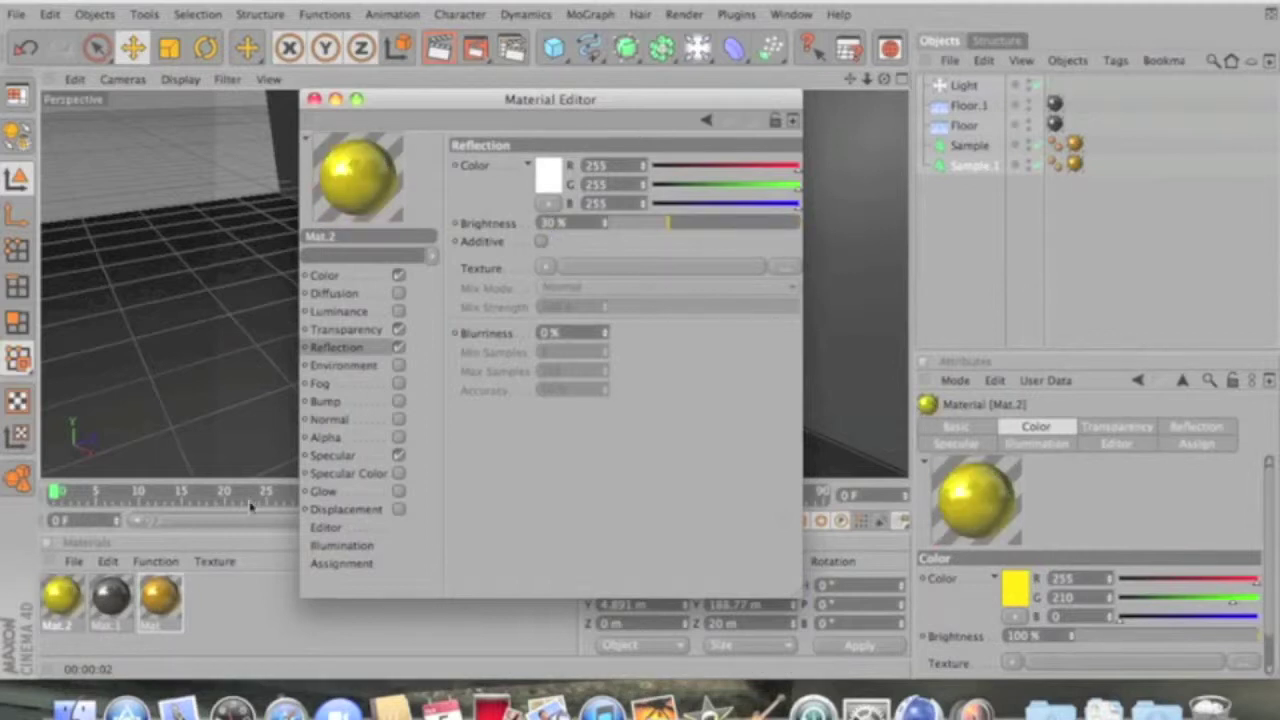
Close the material editor and apply the yellow material to the duplicated text, Sample.1.
click(314, 99)
drag(62, 597, 992, 166)
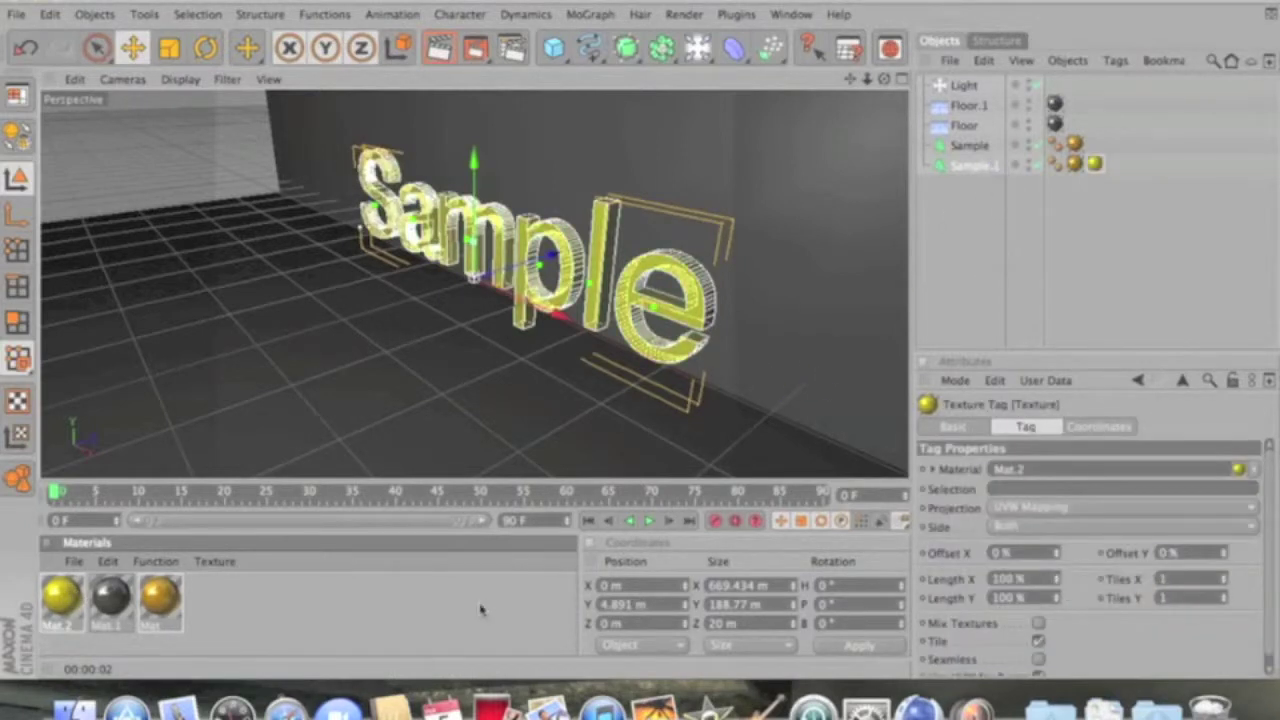
click(517, 409)
click(777, 274)
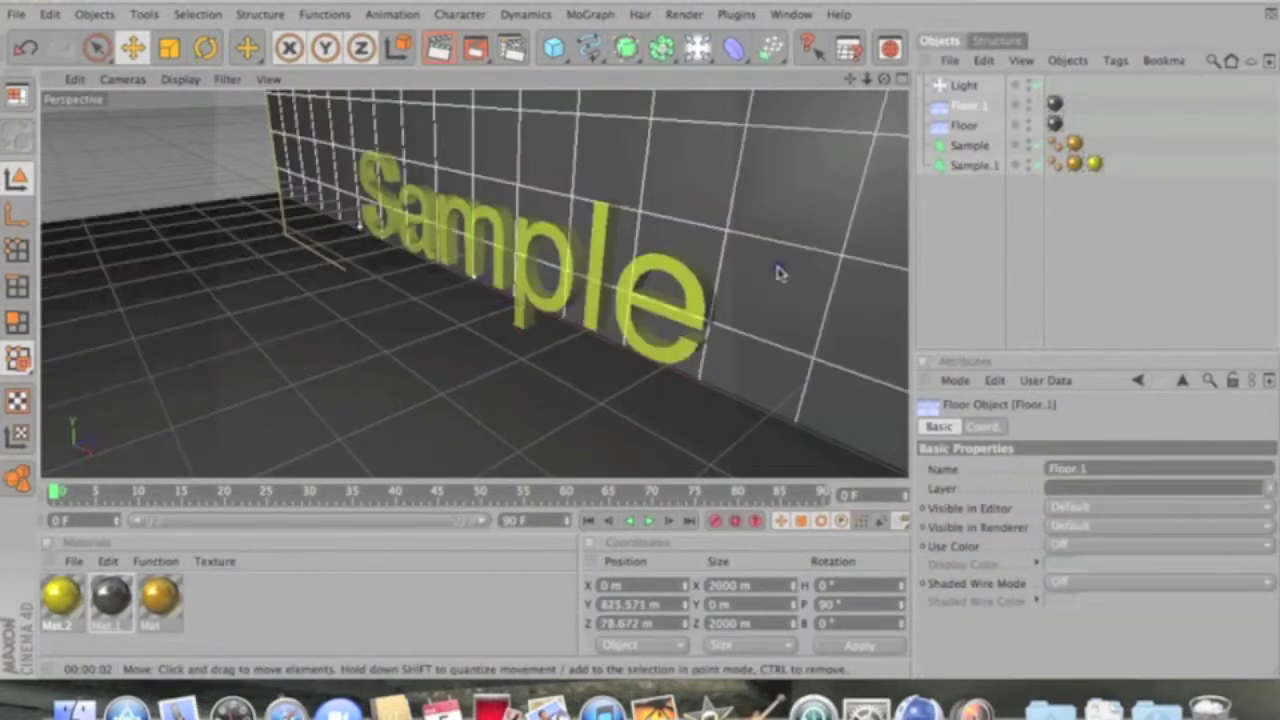
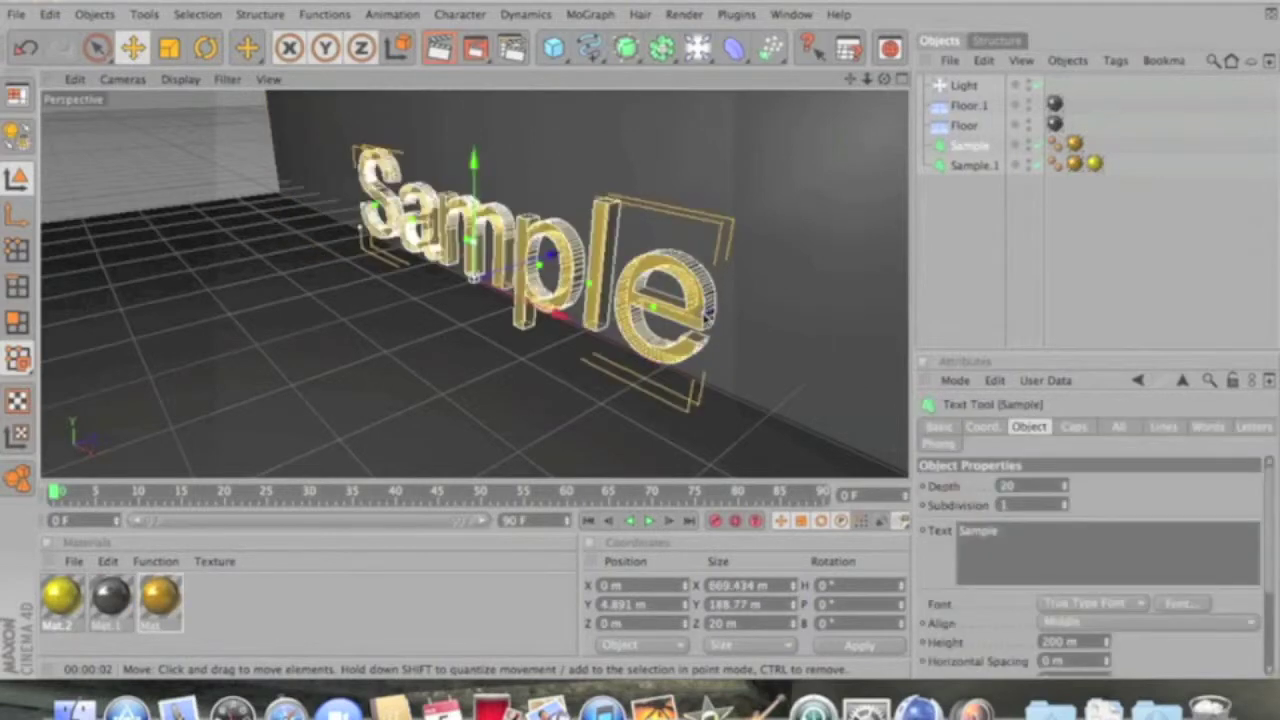
Lower the floor to about -145 m along Y and the original orange text to about -98 m along Y.
click(625, 447)
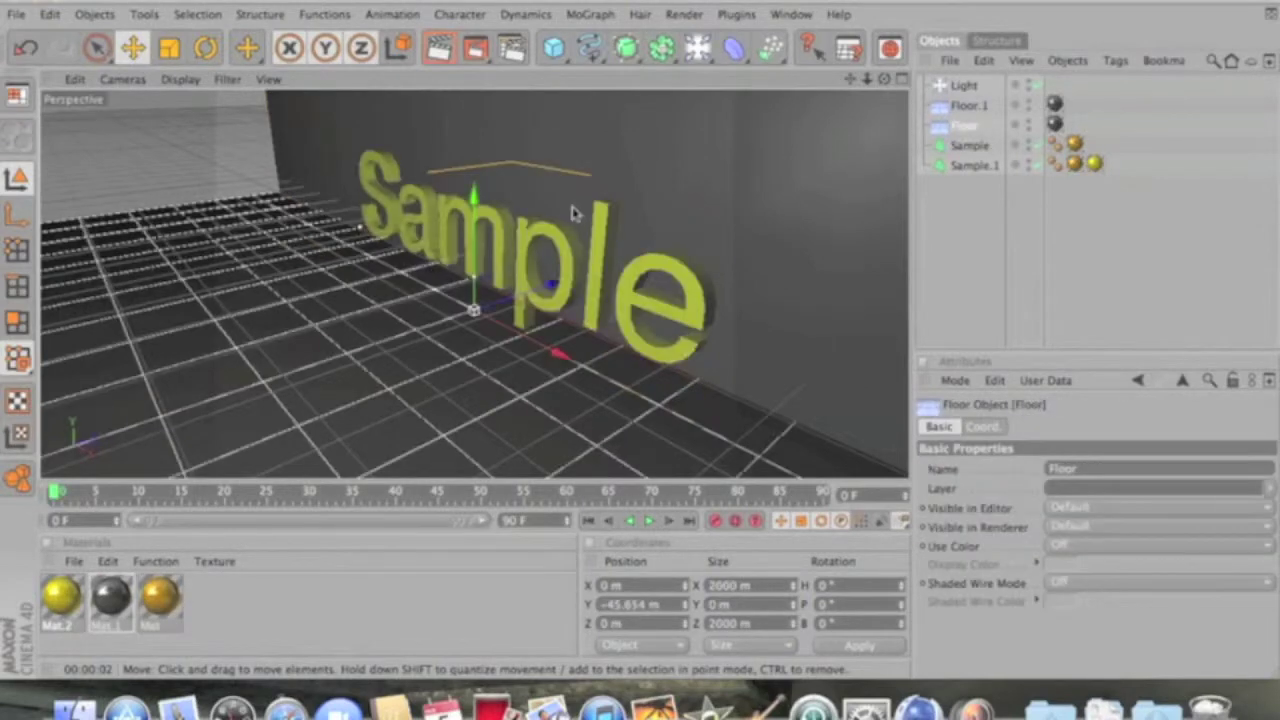
drag(476, 232, 639, 335)
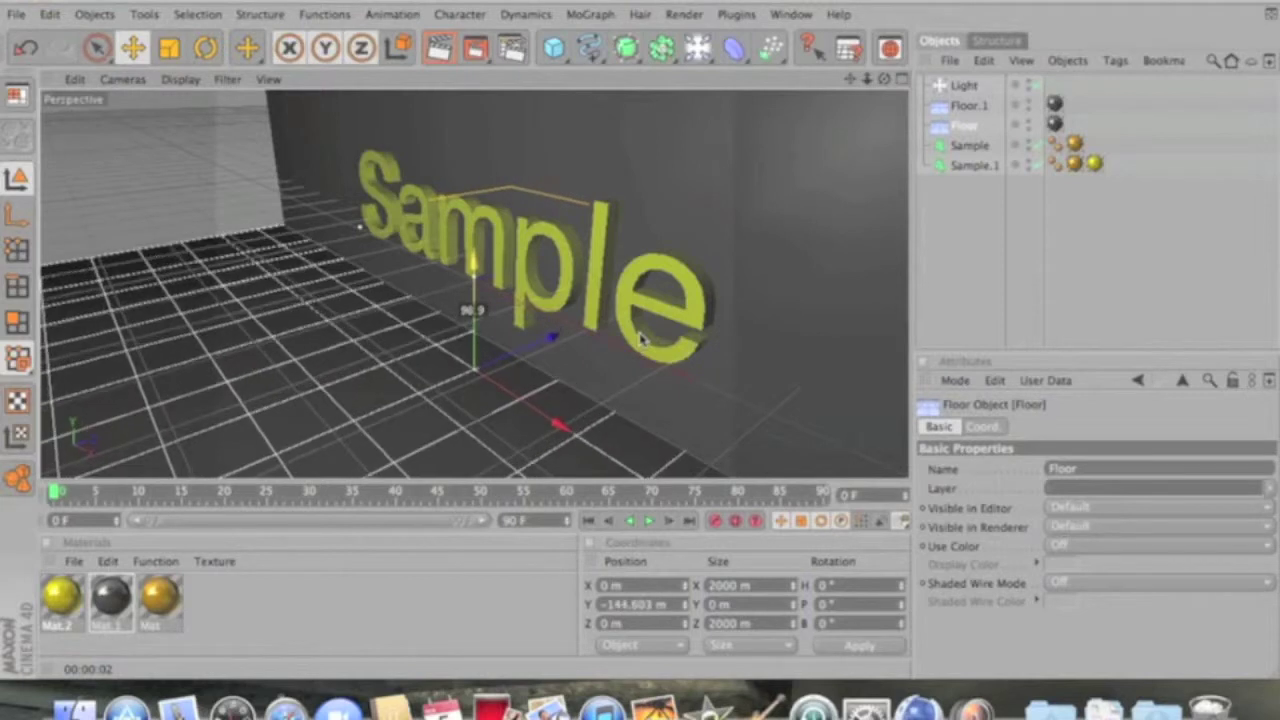
click(516, 238)
drag(475, 157, 640, 340)
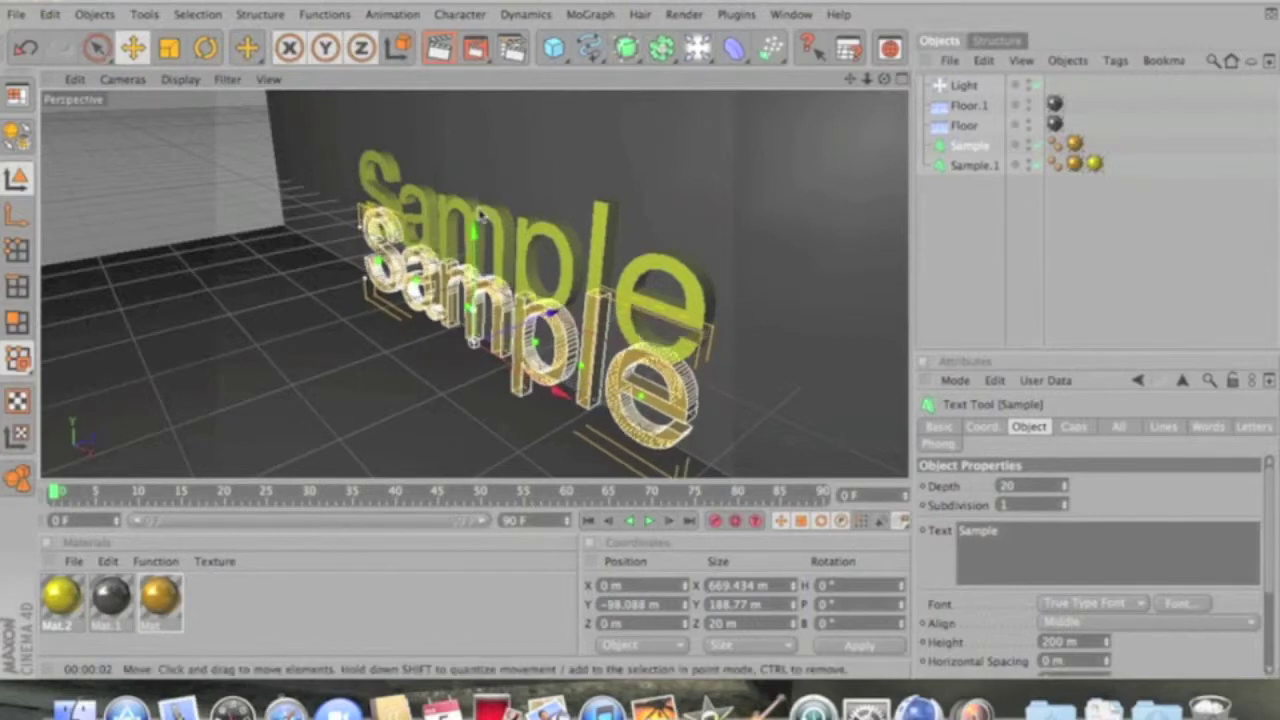
Move the back wall away from the texts to about 196 m along Z.
click(729, 220)
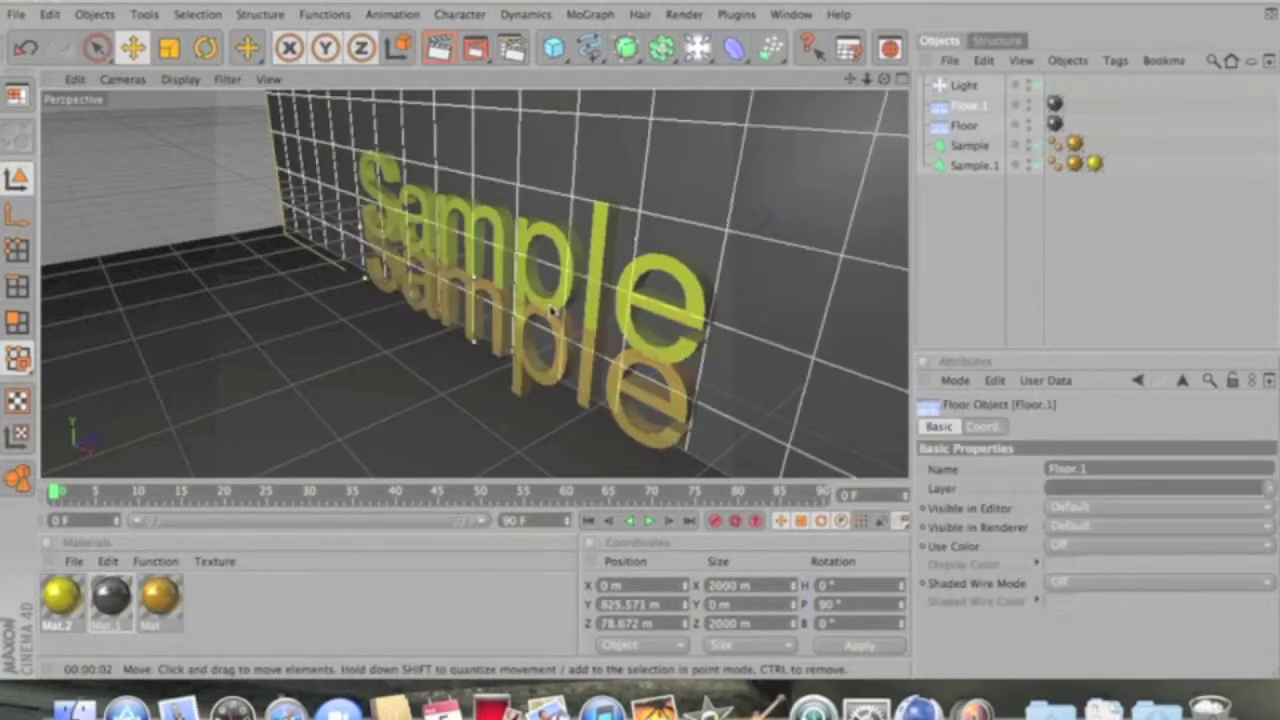
scroll(780, 251, down, 10)
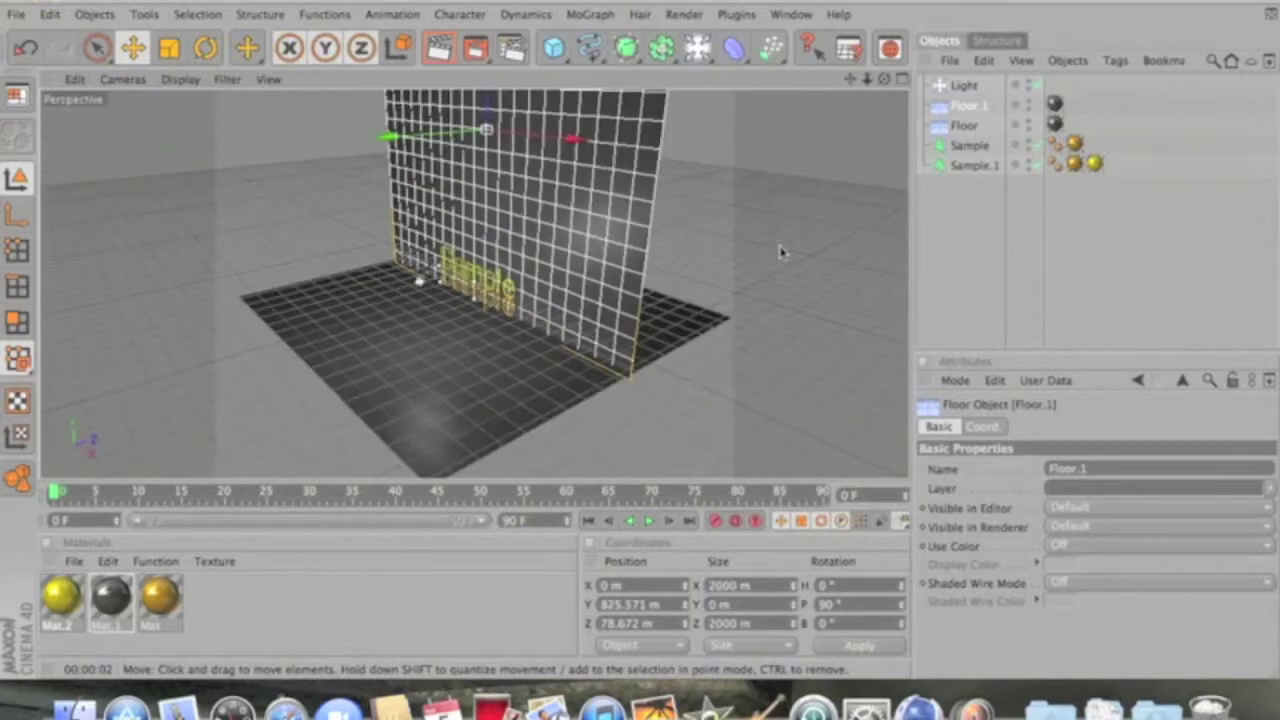
drag(409, 142, 428, 140)
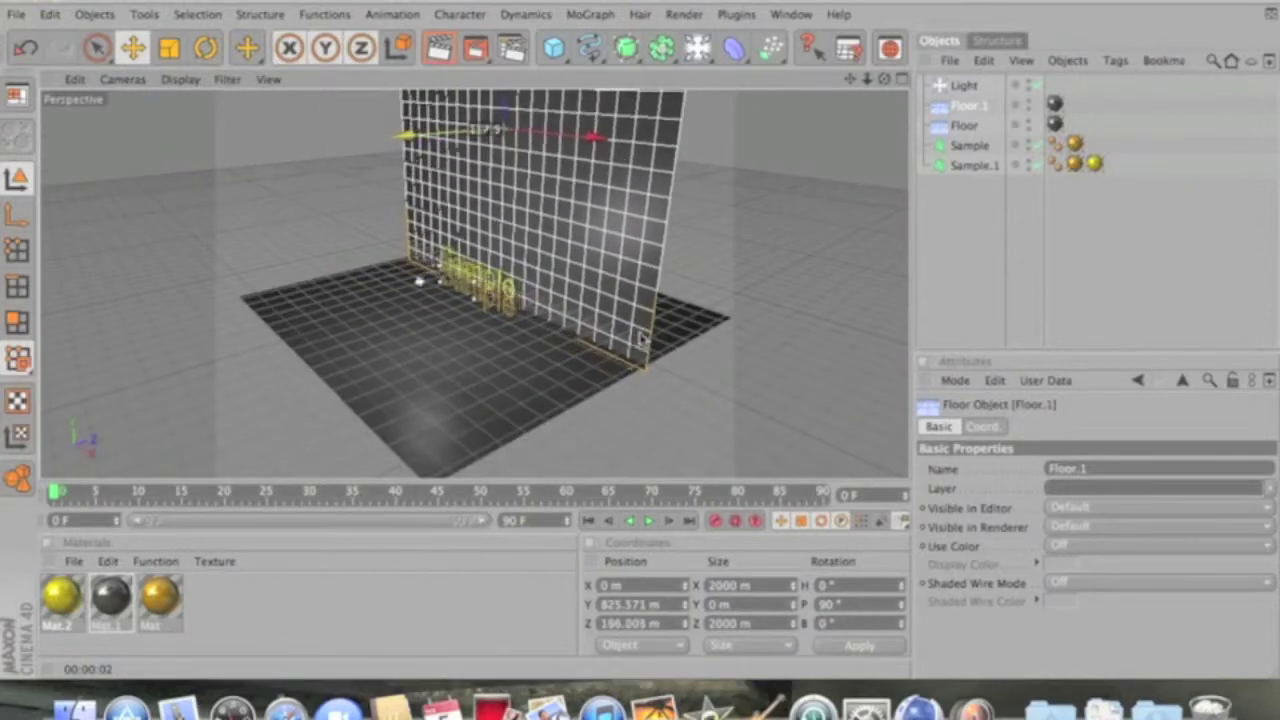
scroll(527, 265, up, 10)
scroll(527, 265, up, 1)
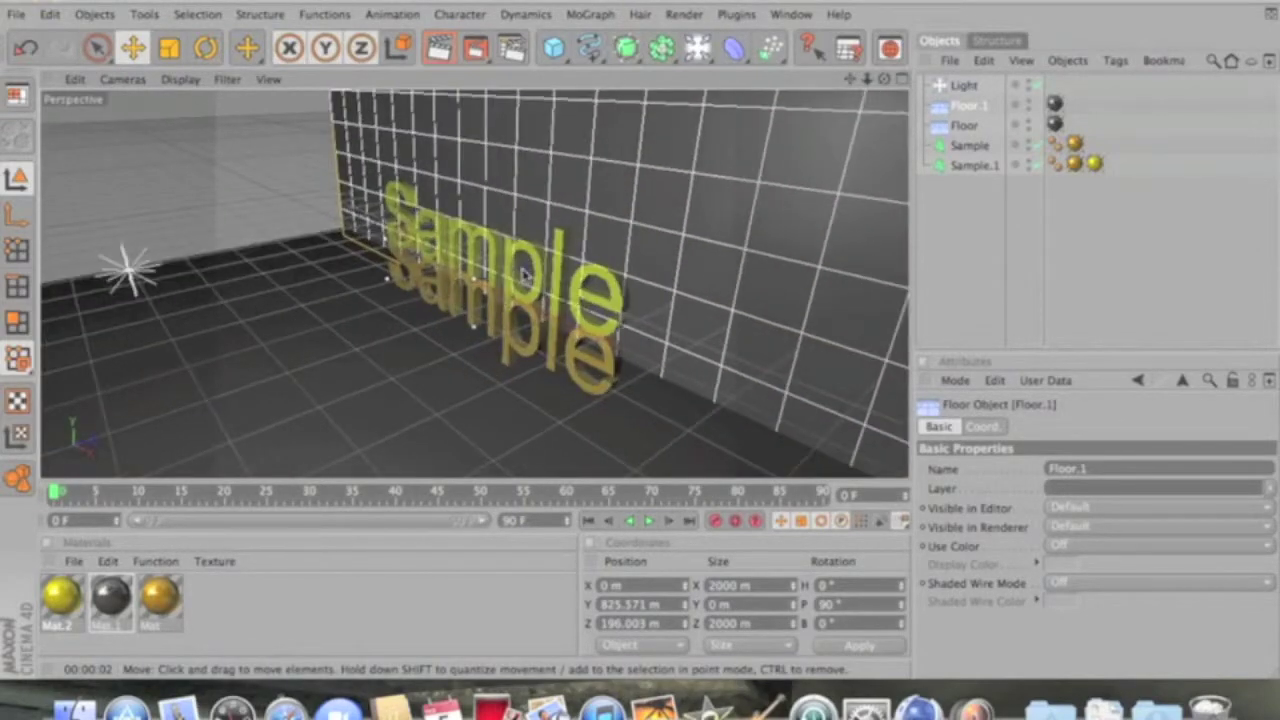
scroll(568, 296, up, 5)
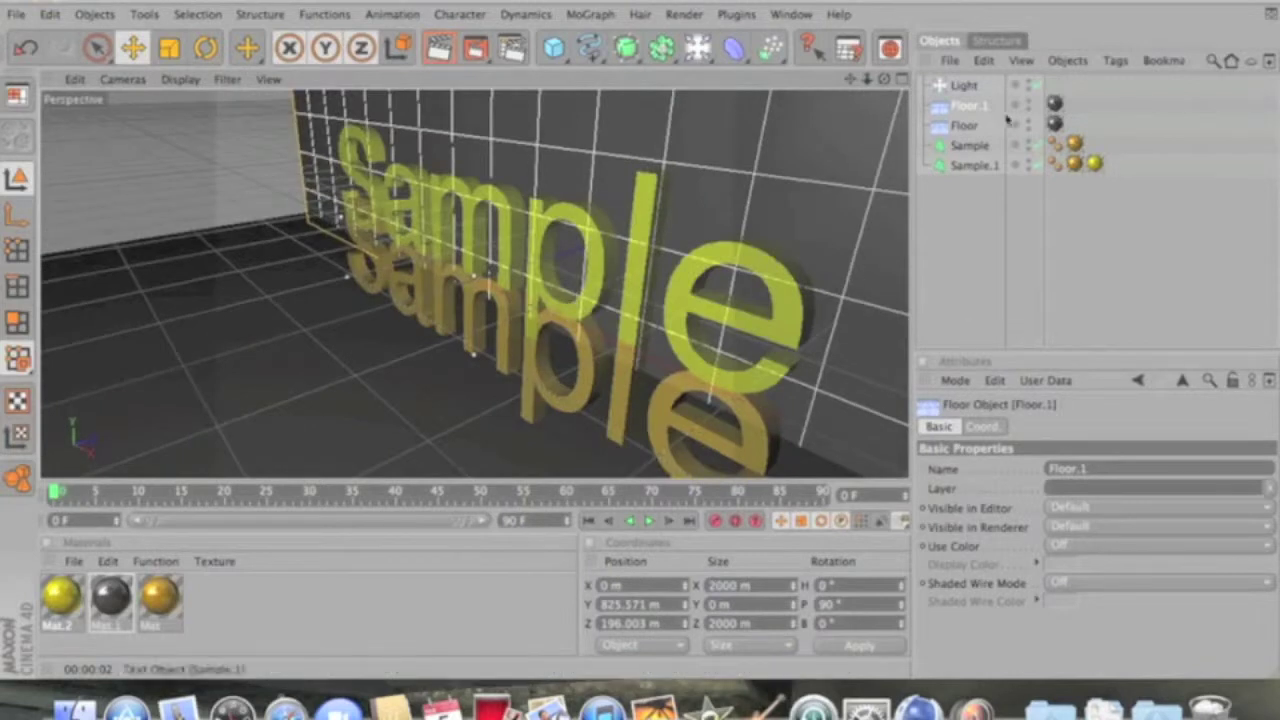
Set the extrusion depth of the original Sample text to 24.
click(972, 147)
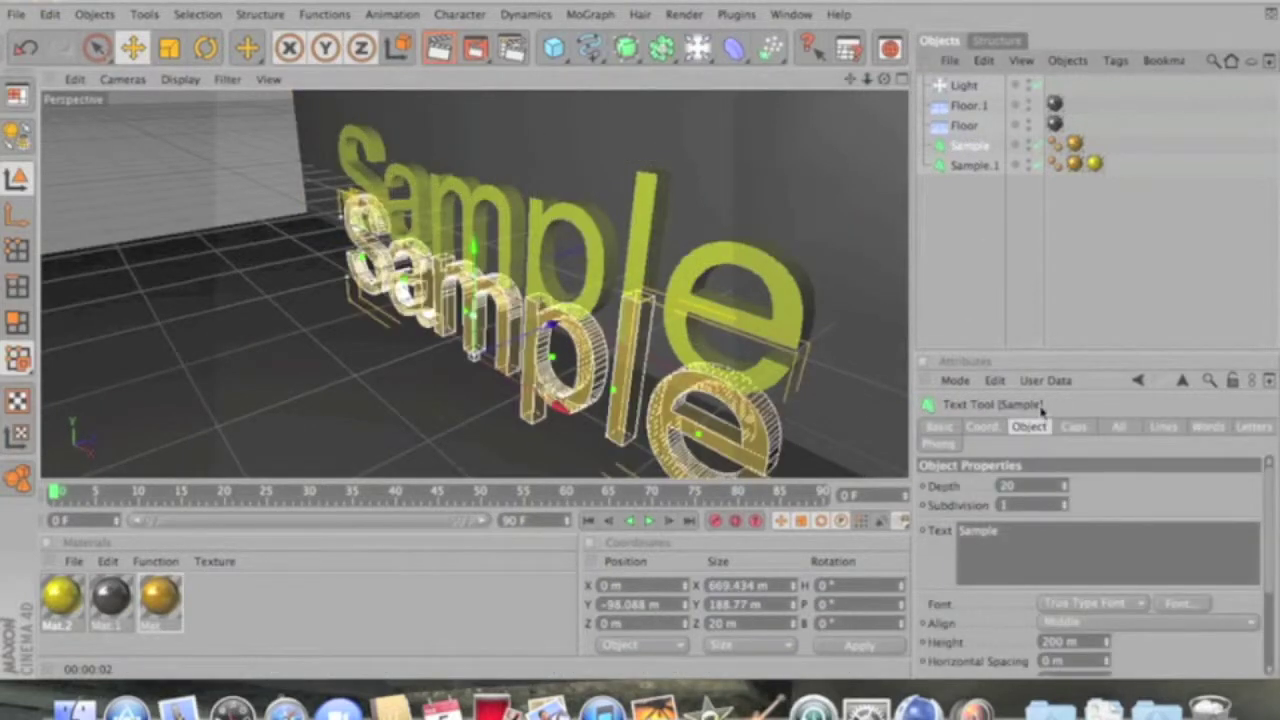
click(1026, 485)
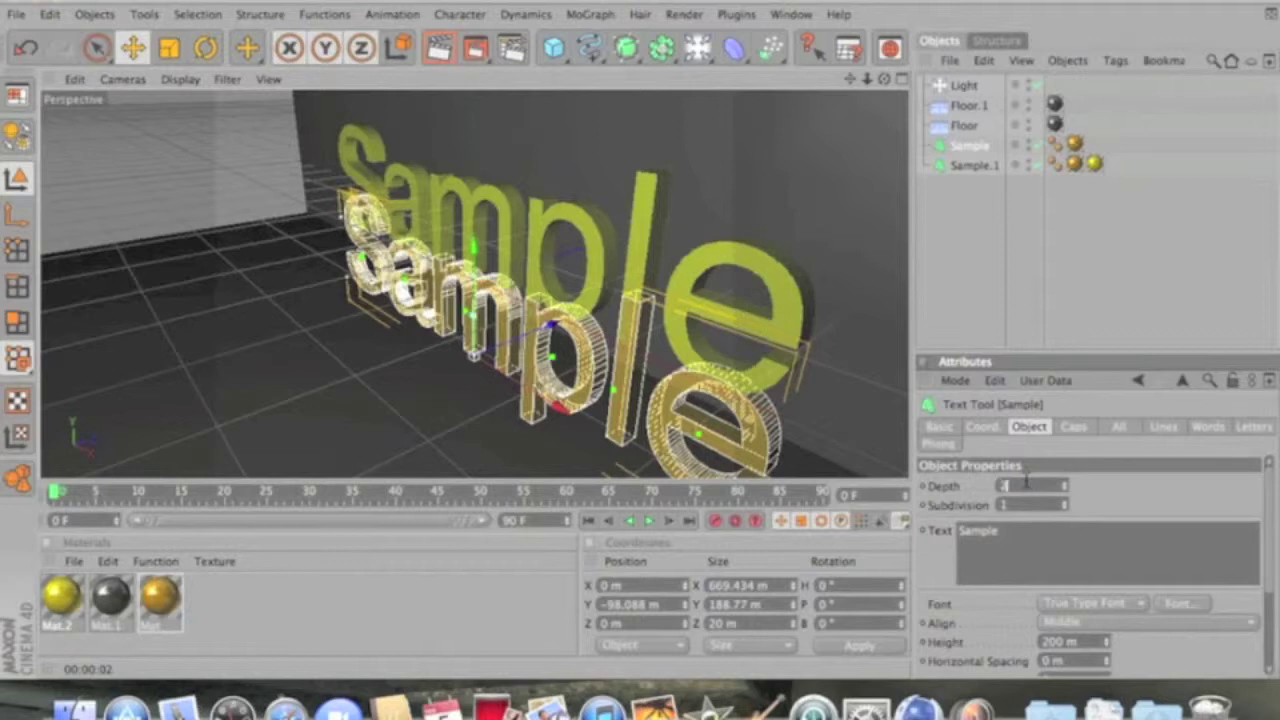
text(24)
key(Return)
scroll(1060, 495, down, 3)
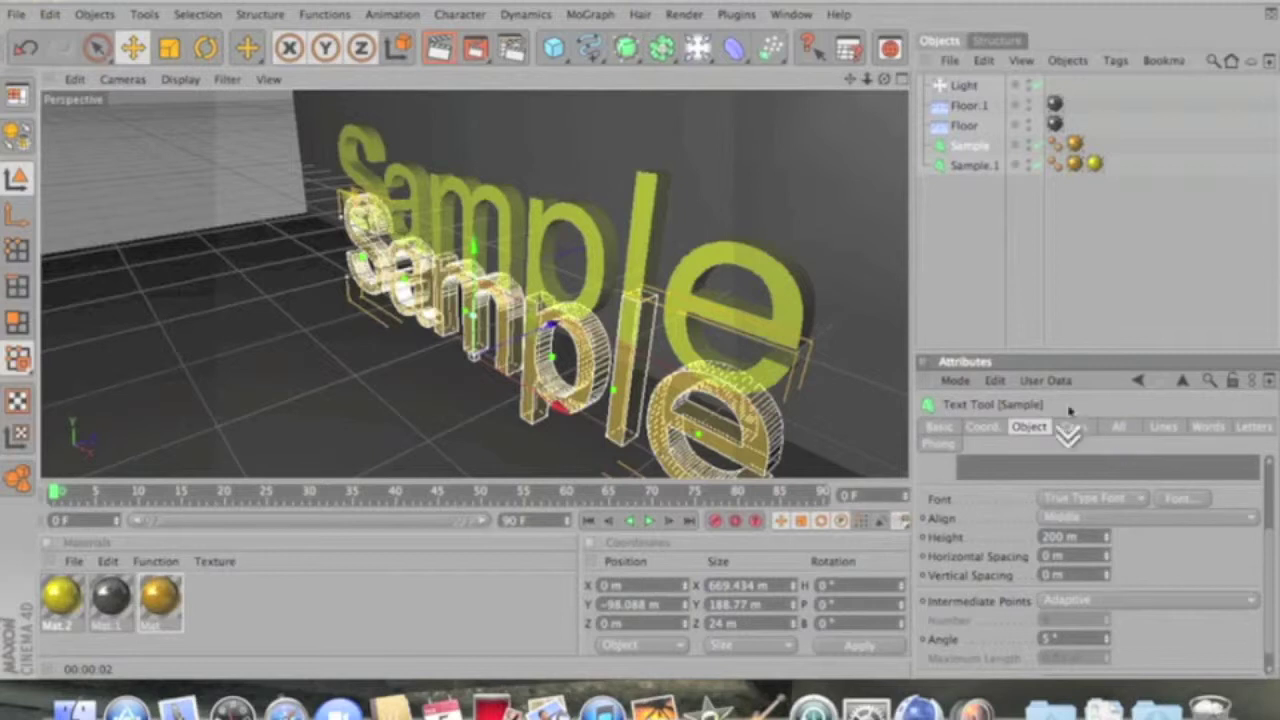
scroll(831, 340, down, 2)
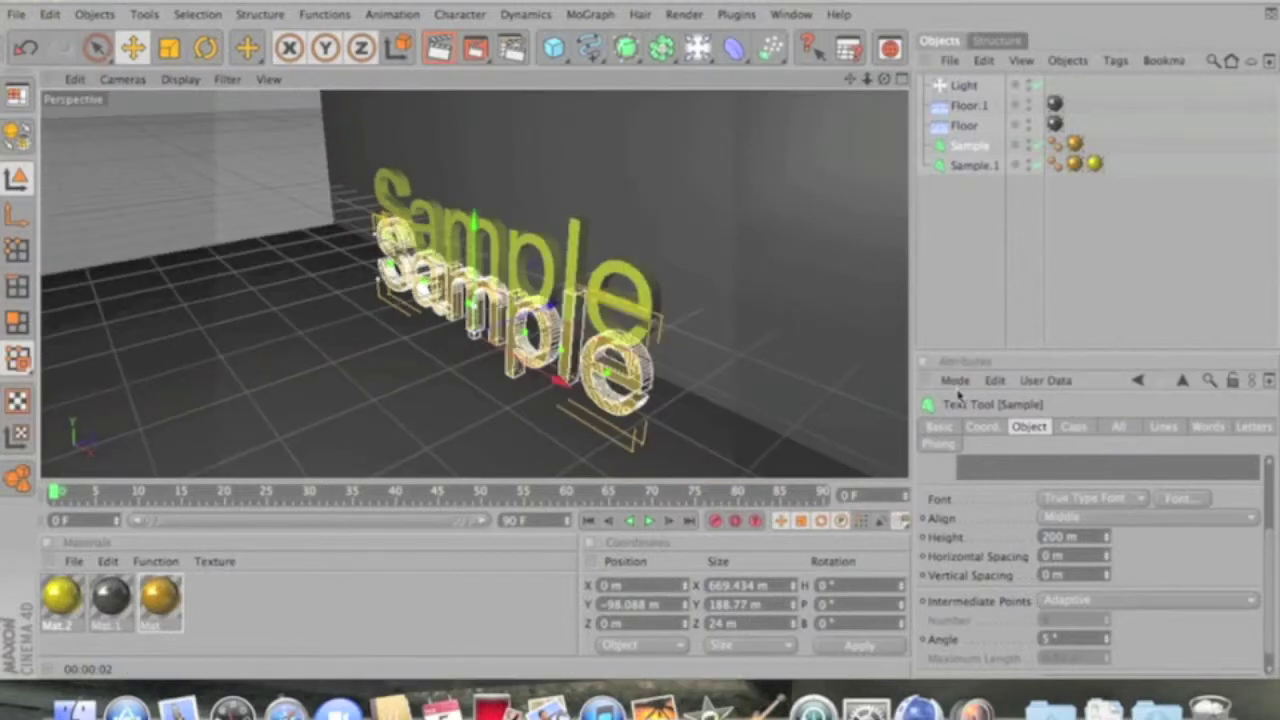
Set the duplicated text's Z position to 6 m and its extrusion depth to 12.
click(990, 427)
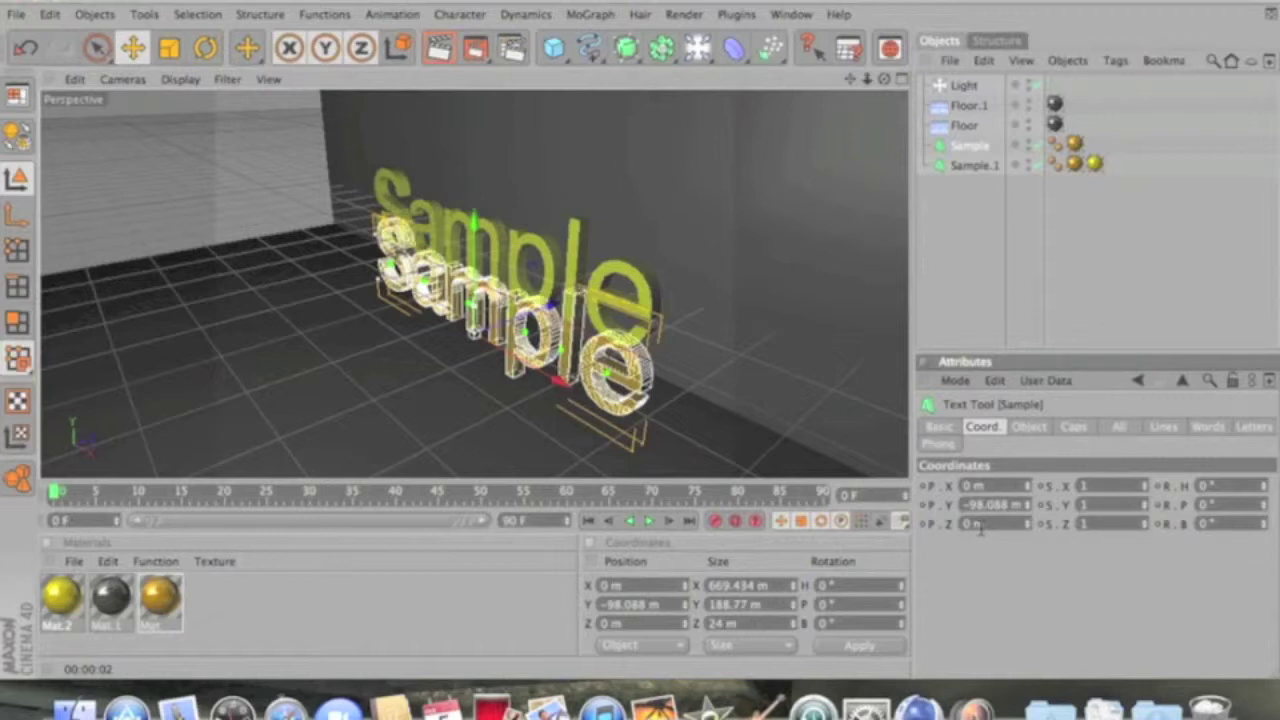
click(976, 166)
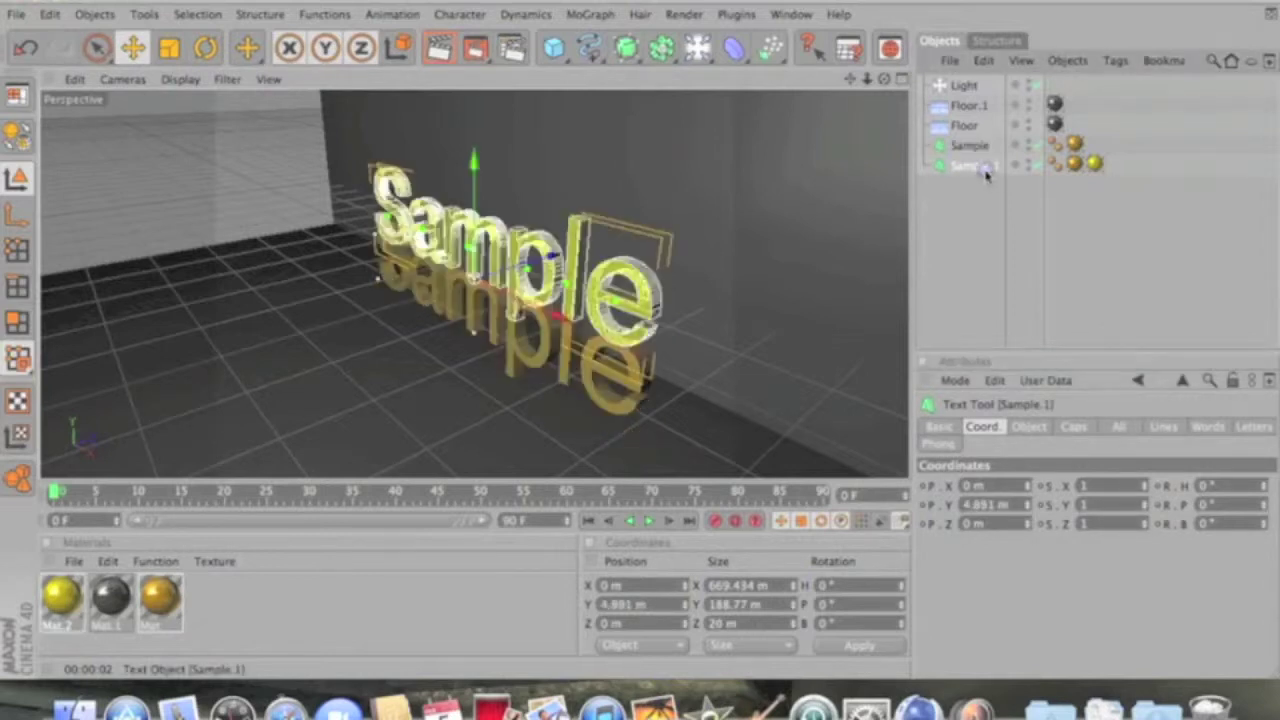
click(968, 524)
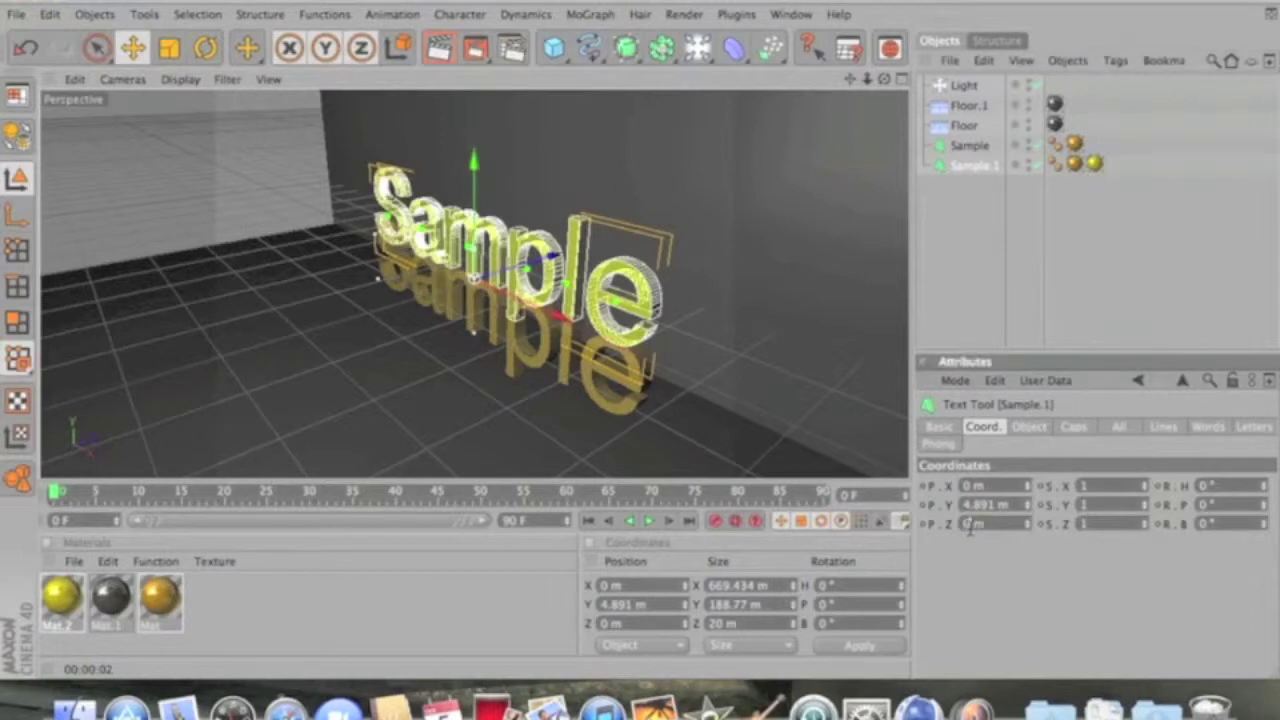
click(1029, 427)
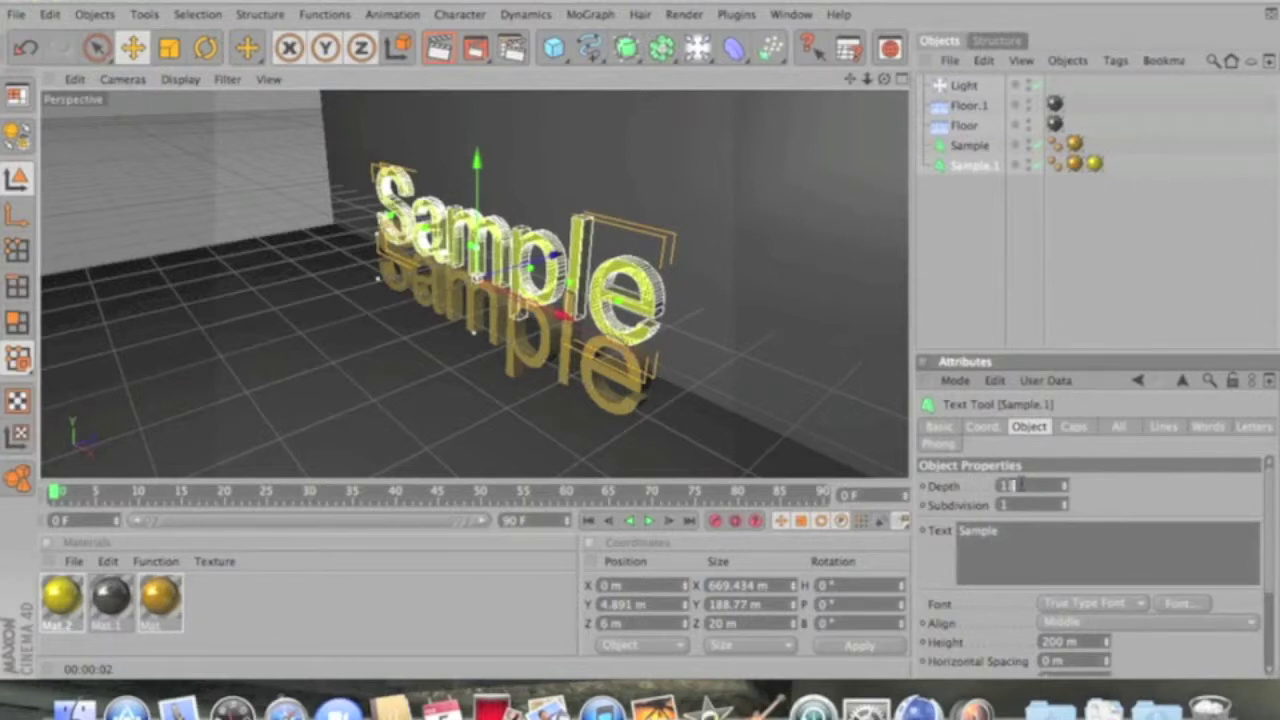
Set both the start and end caps of the duplicated text to Fillet Cap.
click(1073, 427)
click(1079, 486)
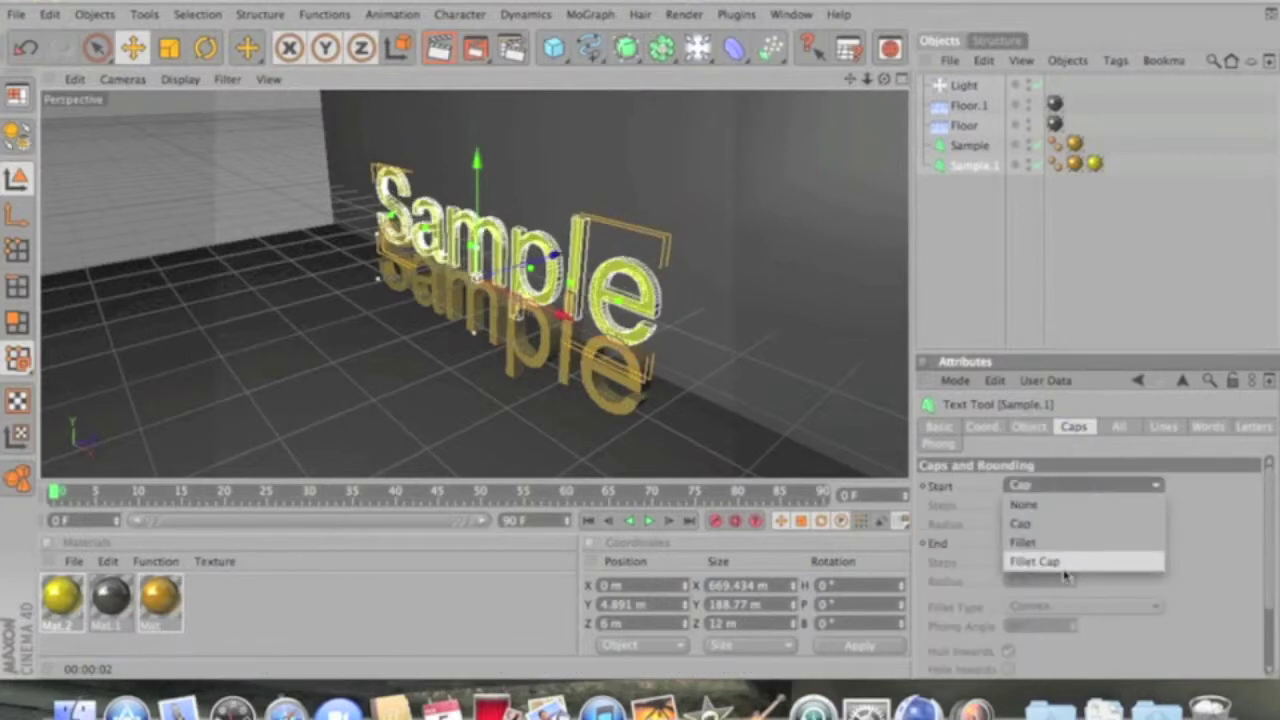
click(1064, 563)
click(1066, 542)
click(1055, 618)
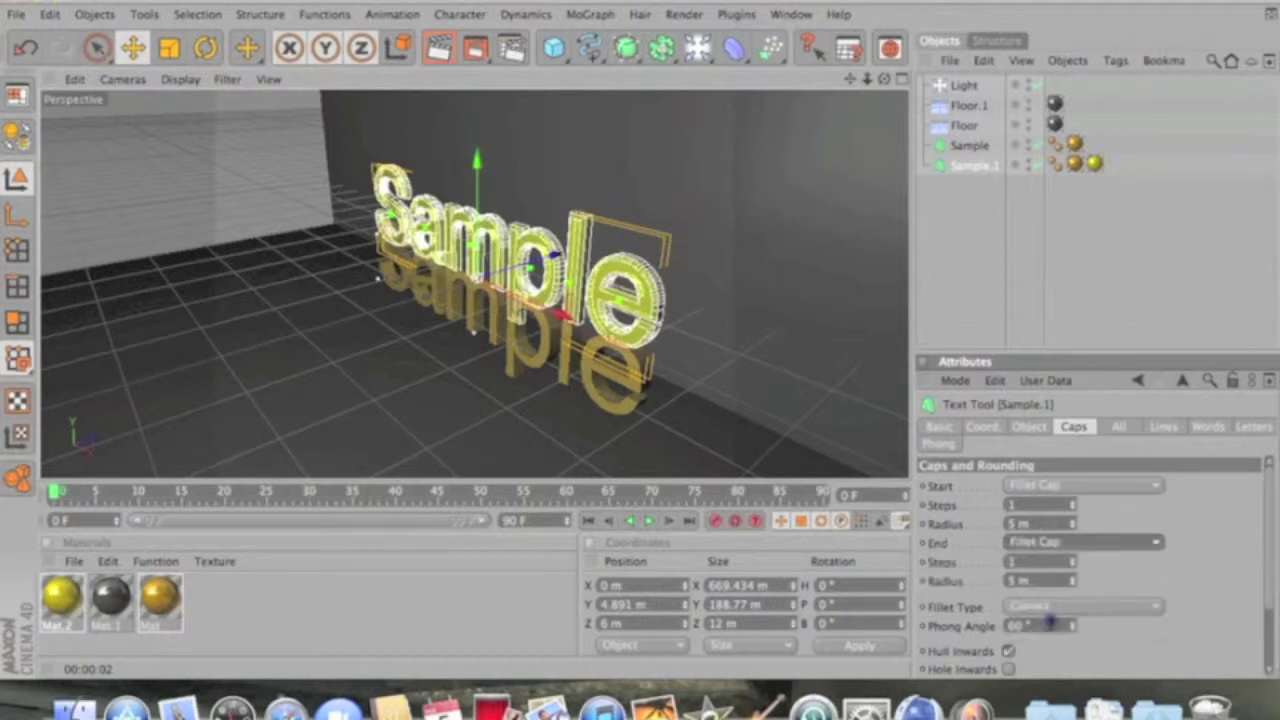
click(1052, 296)
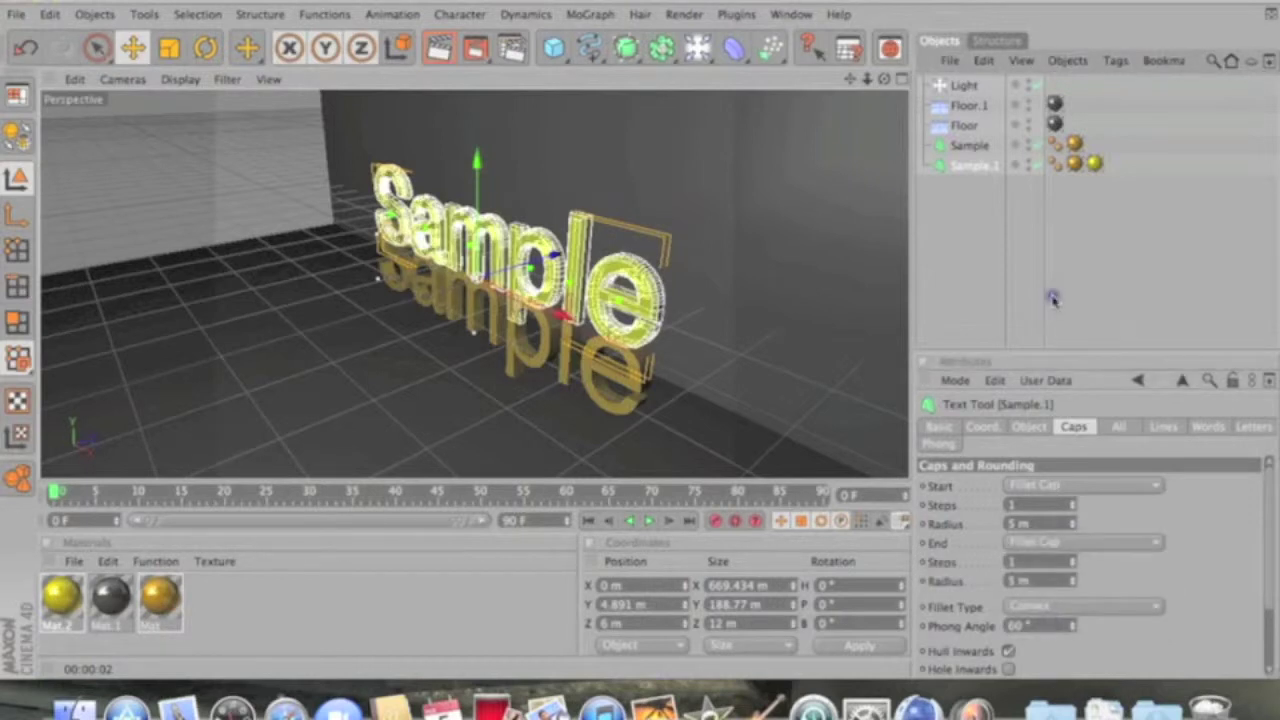
Raise the original orange text slightly, to about -87 m along Y.
click(642, 381)
drag(474, 231, 474, 213)
mouse_move(640, 392)
mouse_down()
mouse_move(644, 340)
mouse_move(642, 404)
mouse_up()
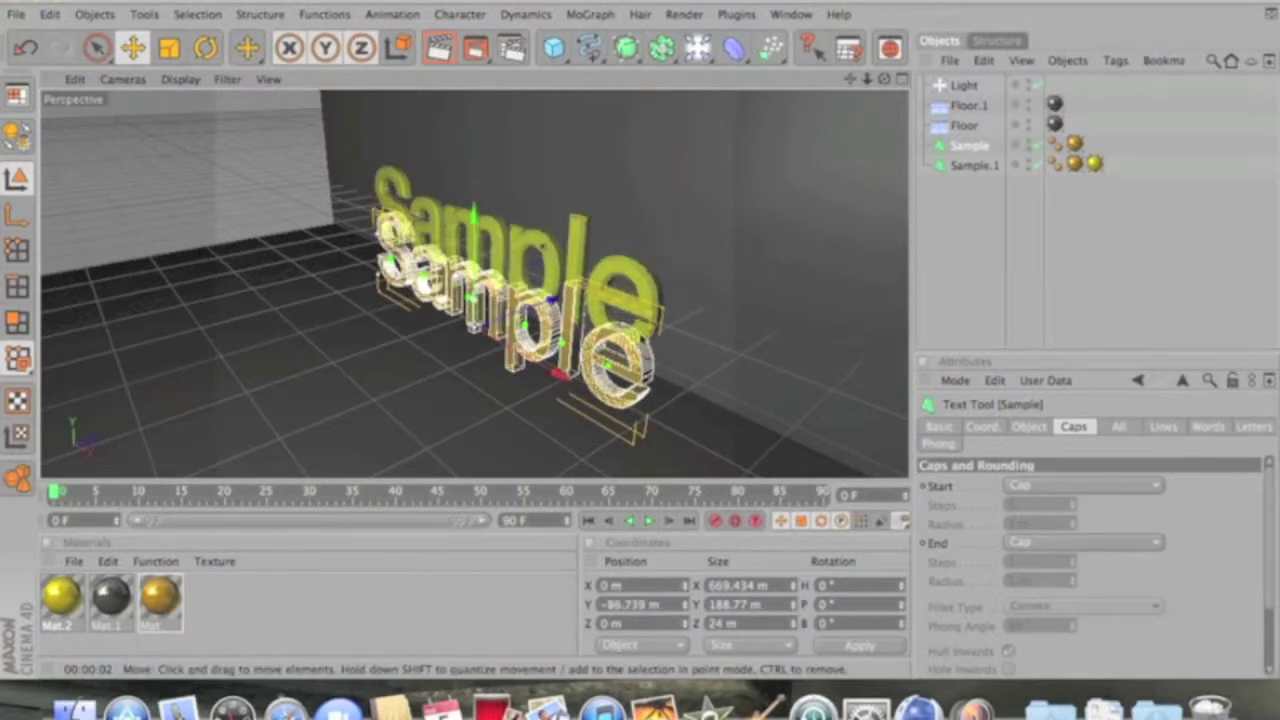
Set the Y position of the duplicated yellow text, Sample.1, to 0 m.
click(540, 250)
click(982, 426)
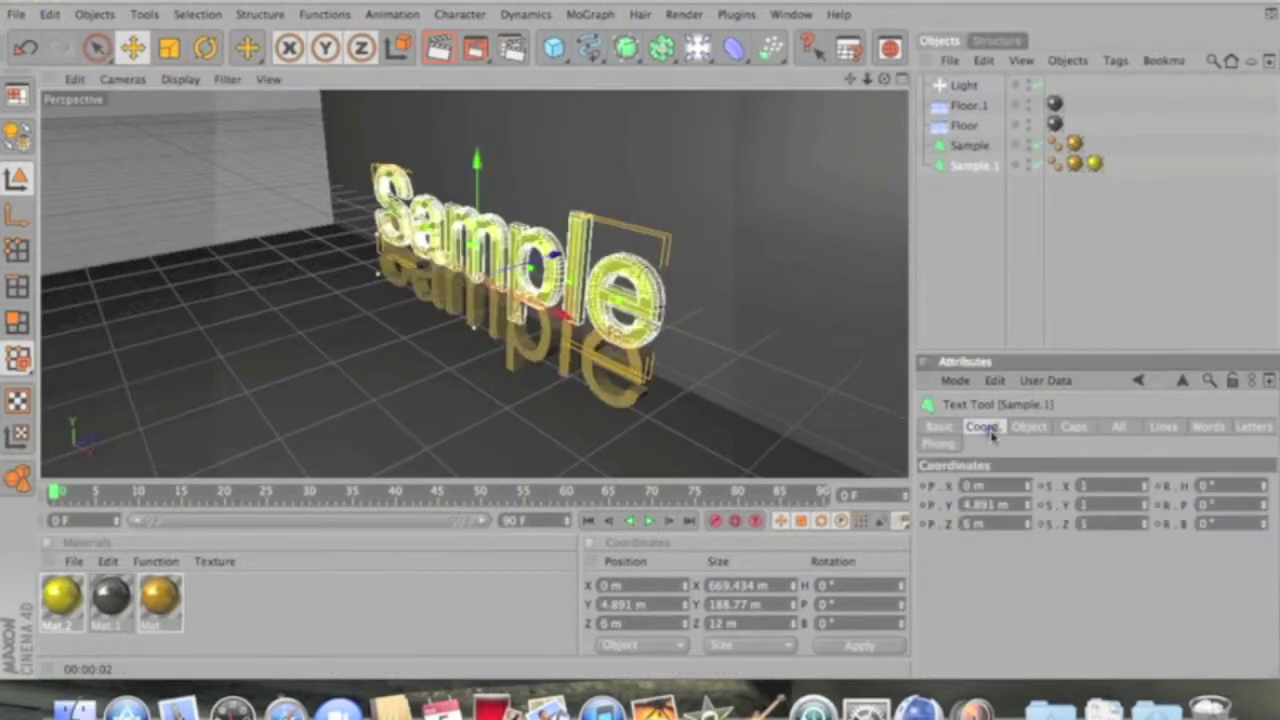
drag(991, 498, 951, 504)
text(0)
key(Return)
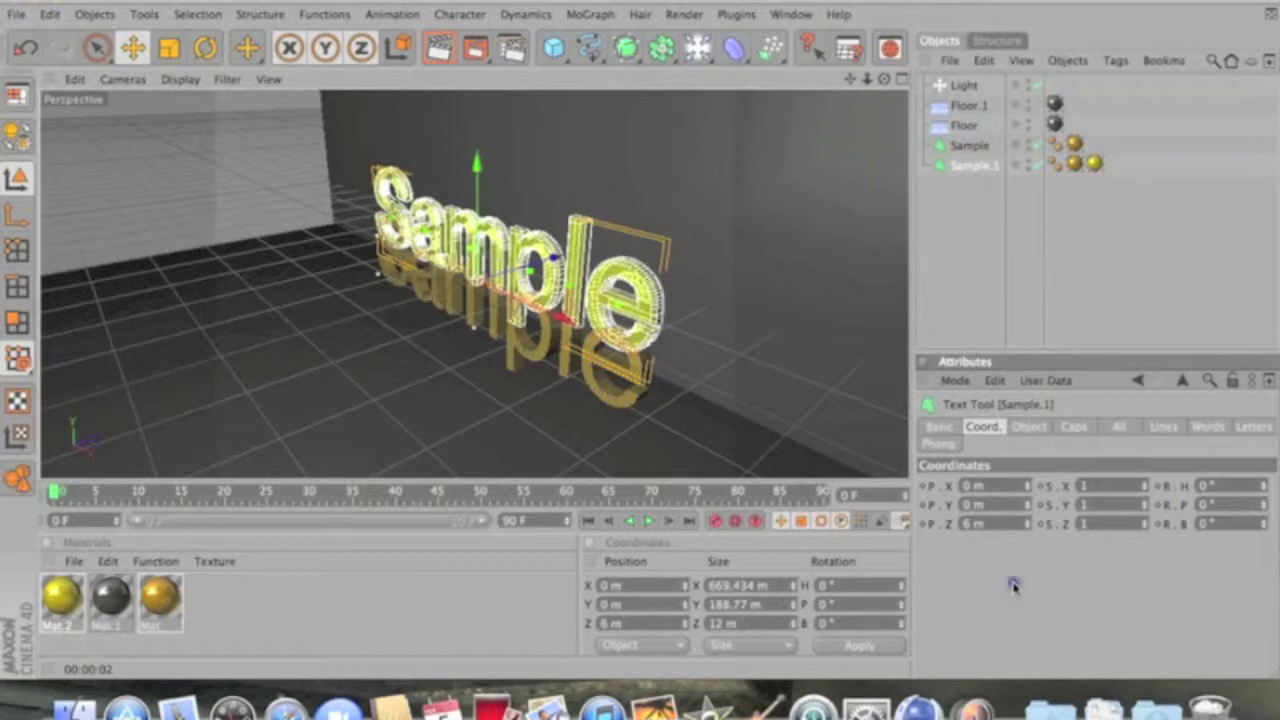
Set the Y position of the original orange Sample text to 0 m.
click(640, 402)
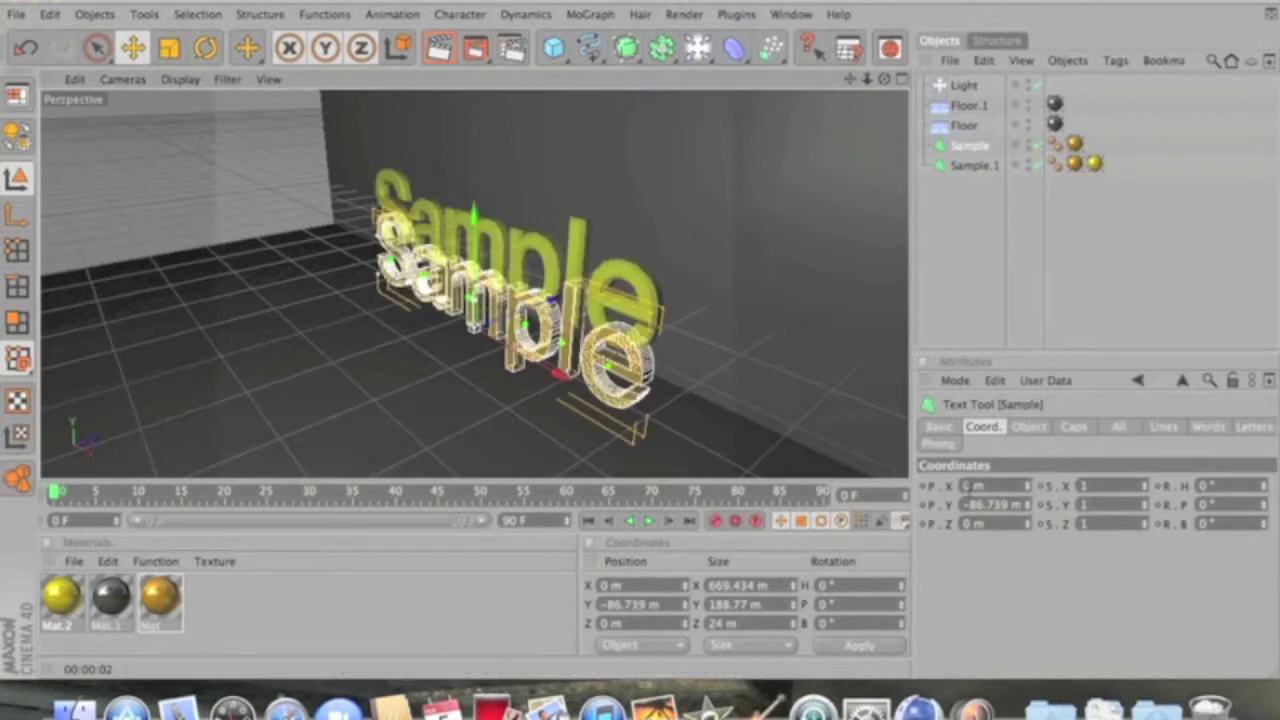
text(0)
key(Return)
Raise the floor toward the underside of the text, to about -52 m along Y.
click(677, 406)
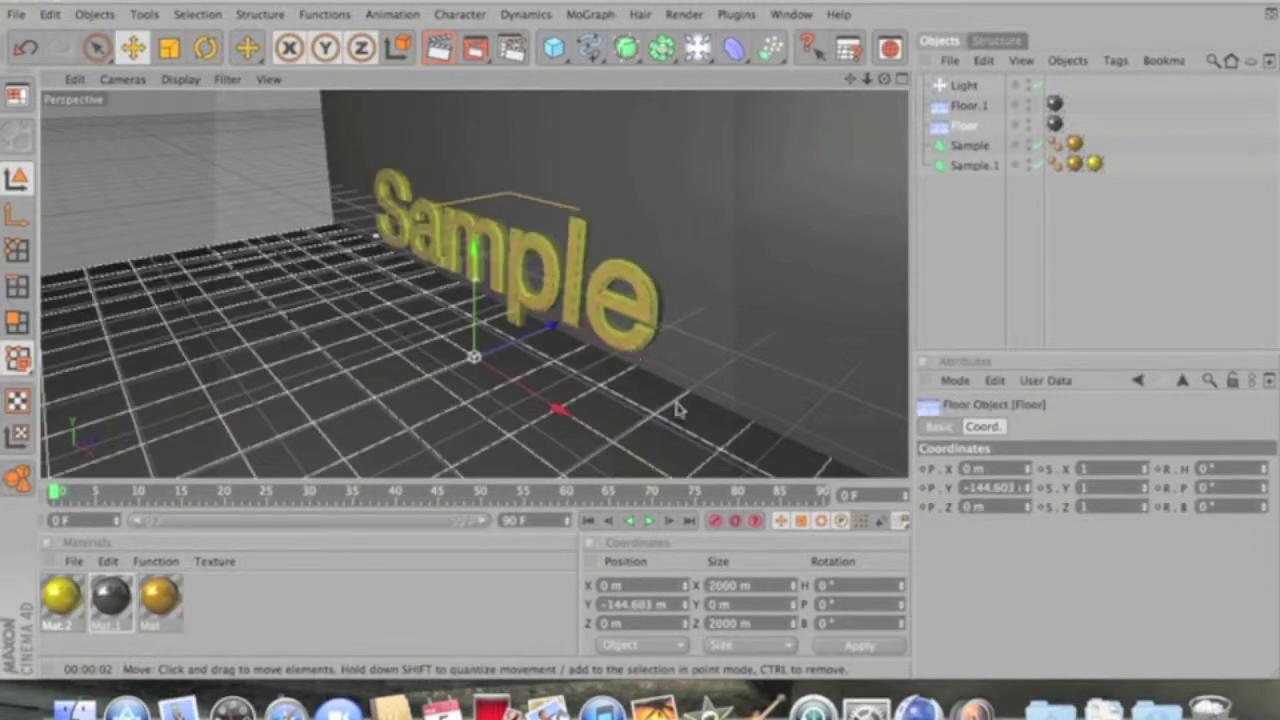
drag(487, 290, 641, 342)
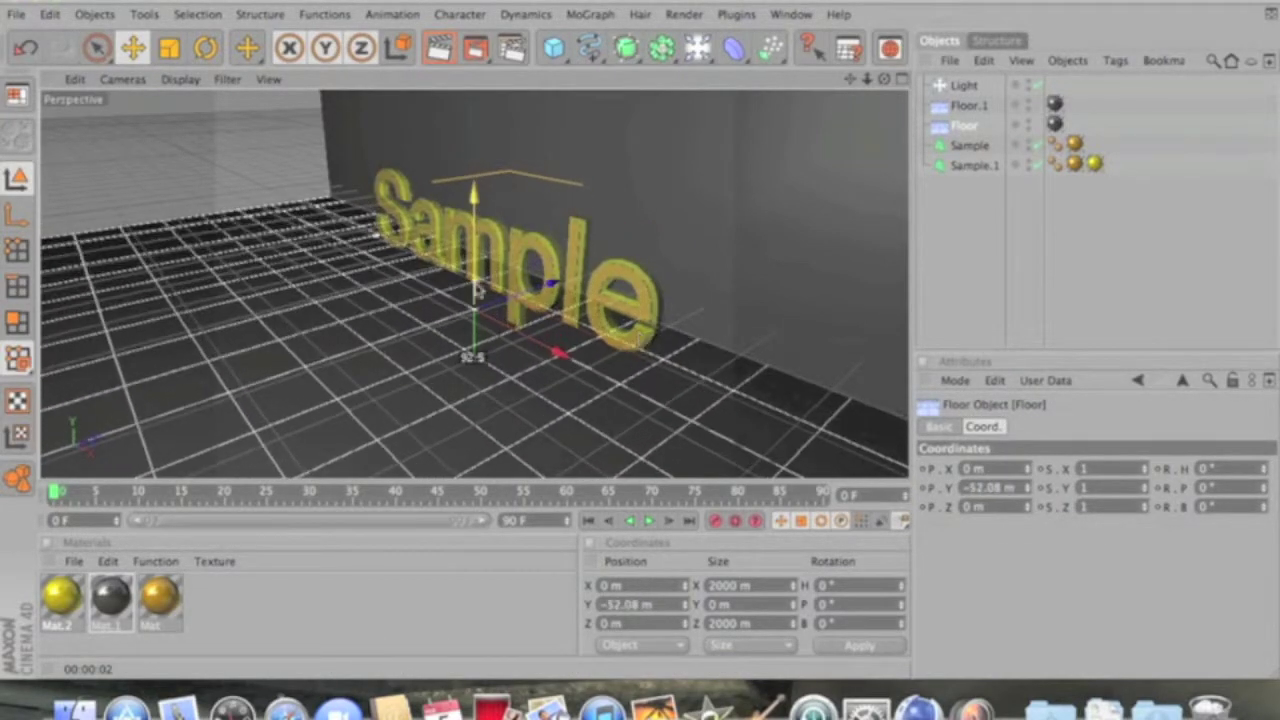
Move the back wall forward to just behind the text, at about 58 m along Z.
click(714, 255)
scroll(714, 251, down, 10)
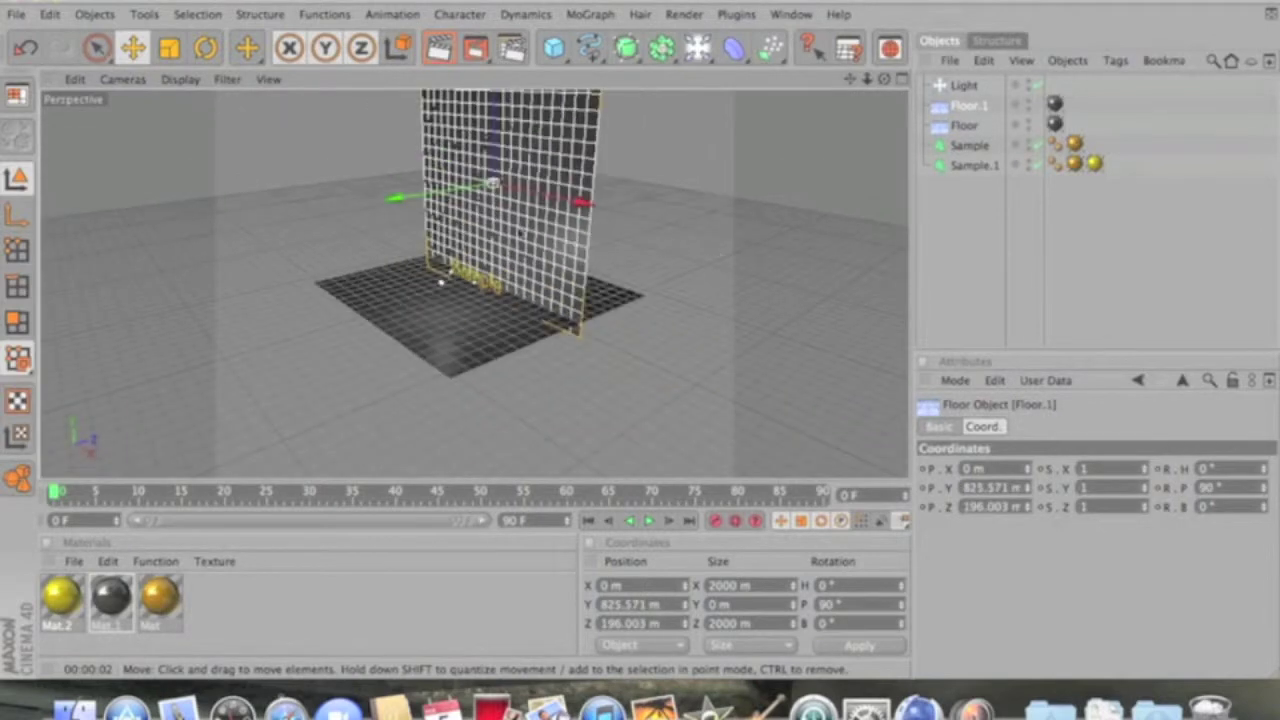
drag(641, 339, 643, 340)
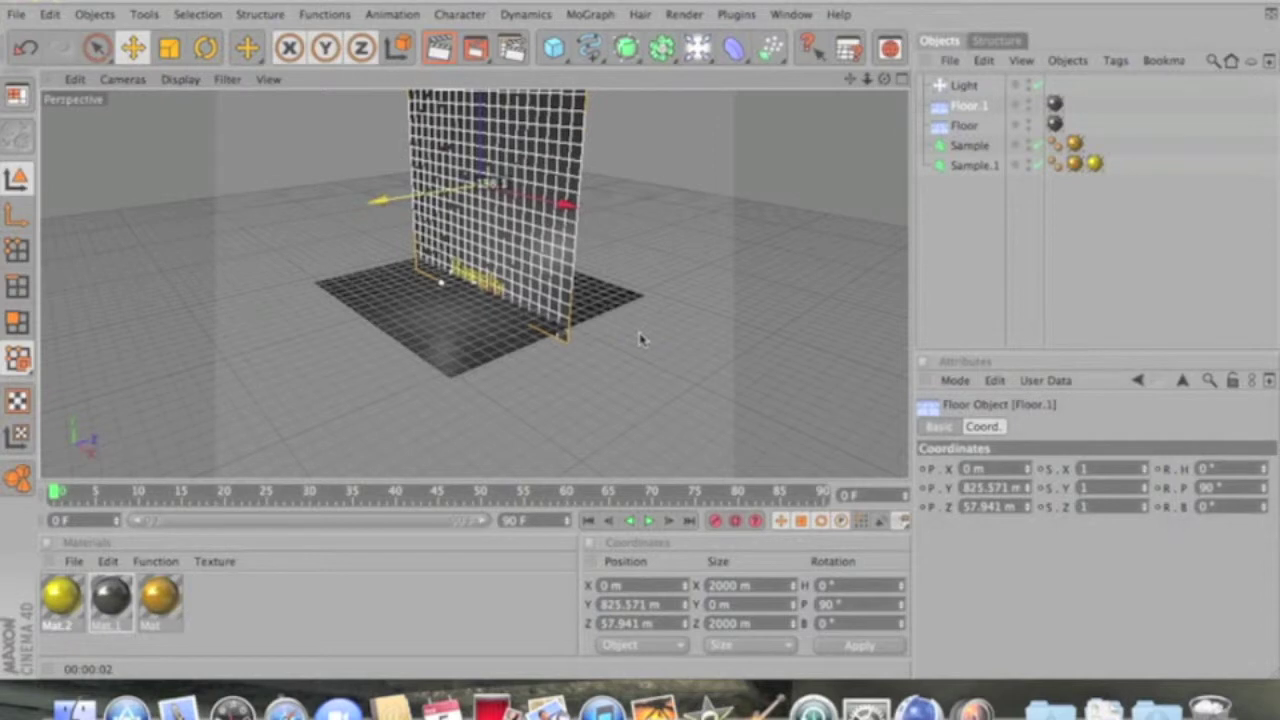
drag(867, 80, 643, 339)
scroll(748, 260, up, 15)
scroll(748, 260, down, 5)
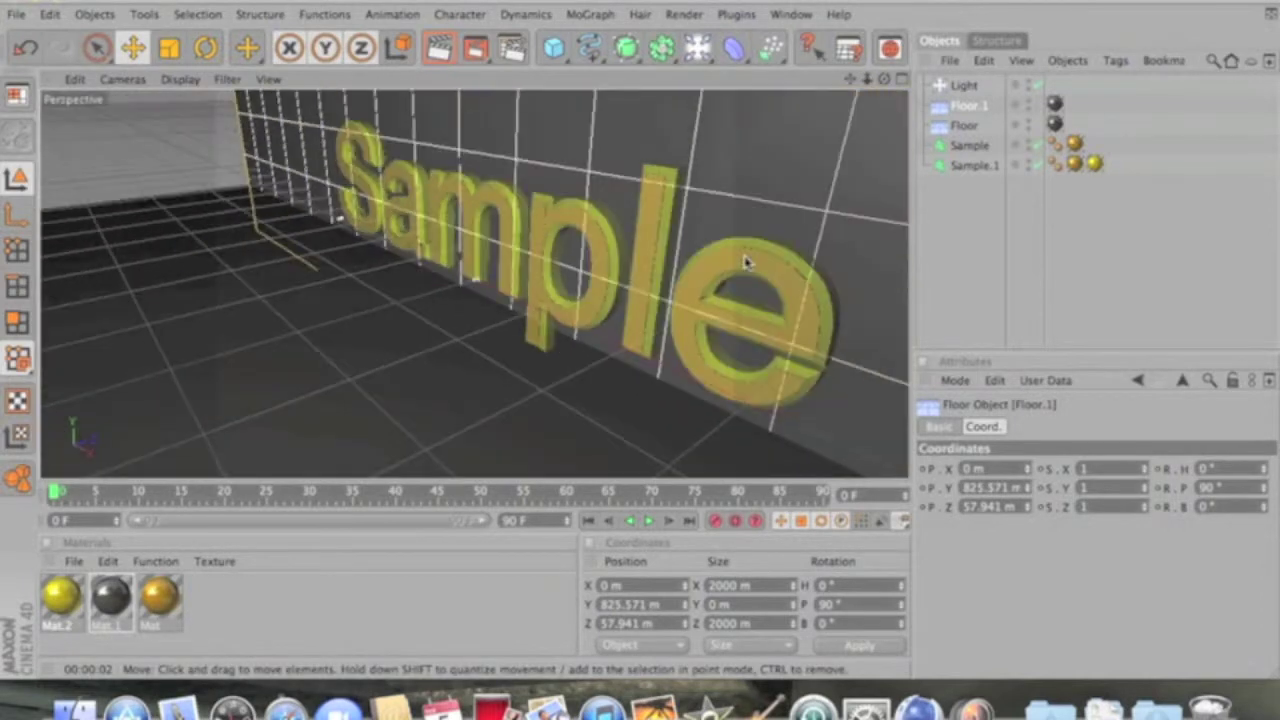
Inspect the gap between text and wall from the side, and render the scene from an angled view.
alt+drag(645, 341, 640, 337)
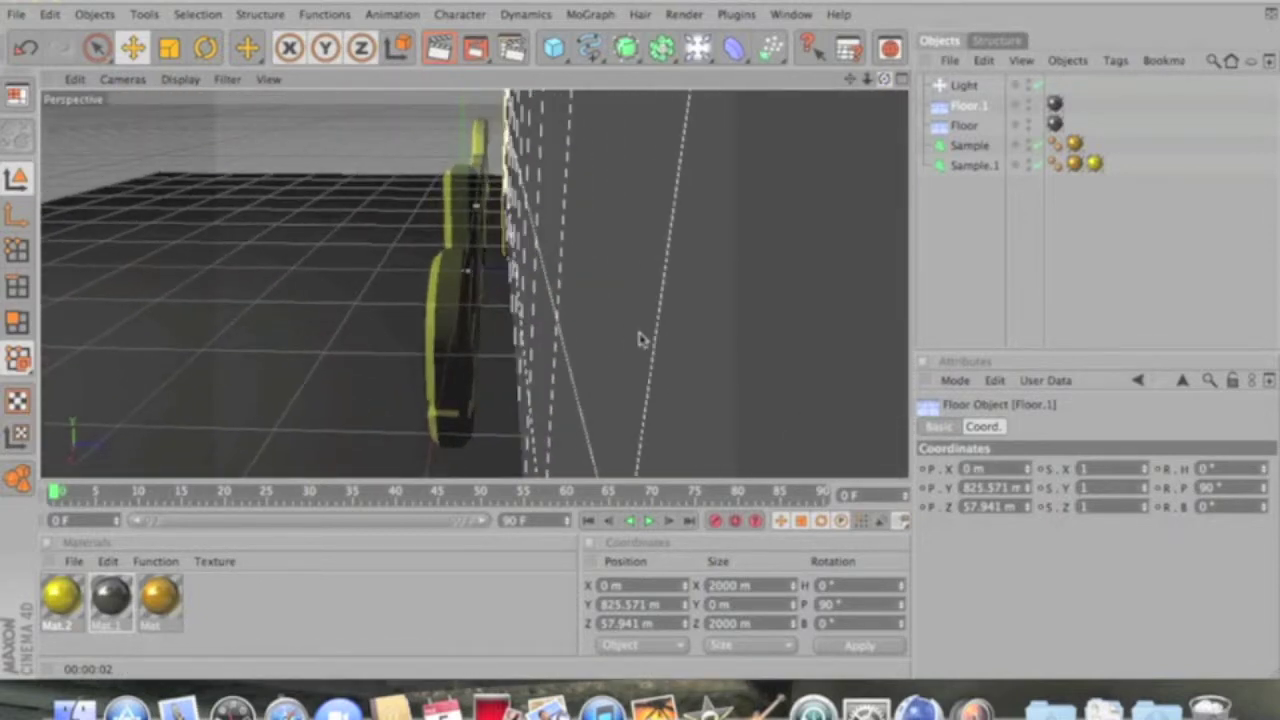
drag(885, 82, 641, 339)
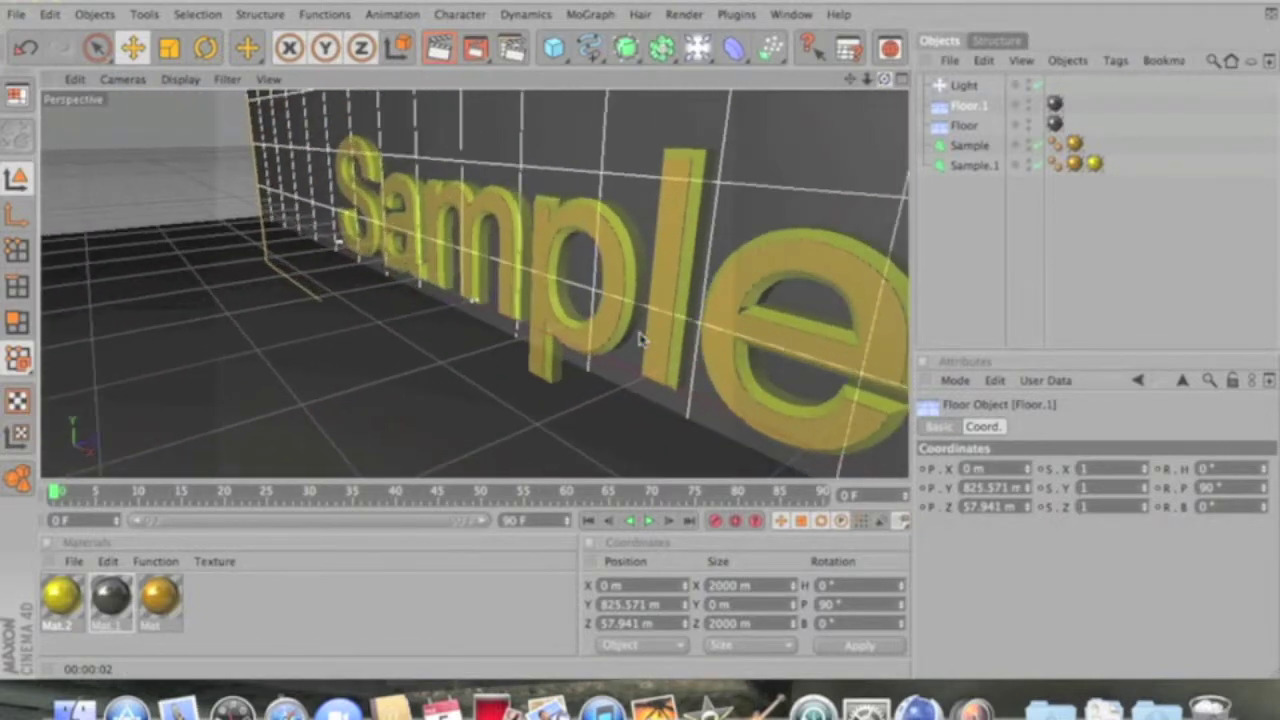
drag(885, 80, 641, 337)
click(438, 47)
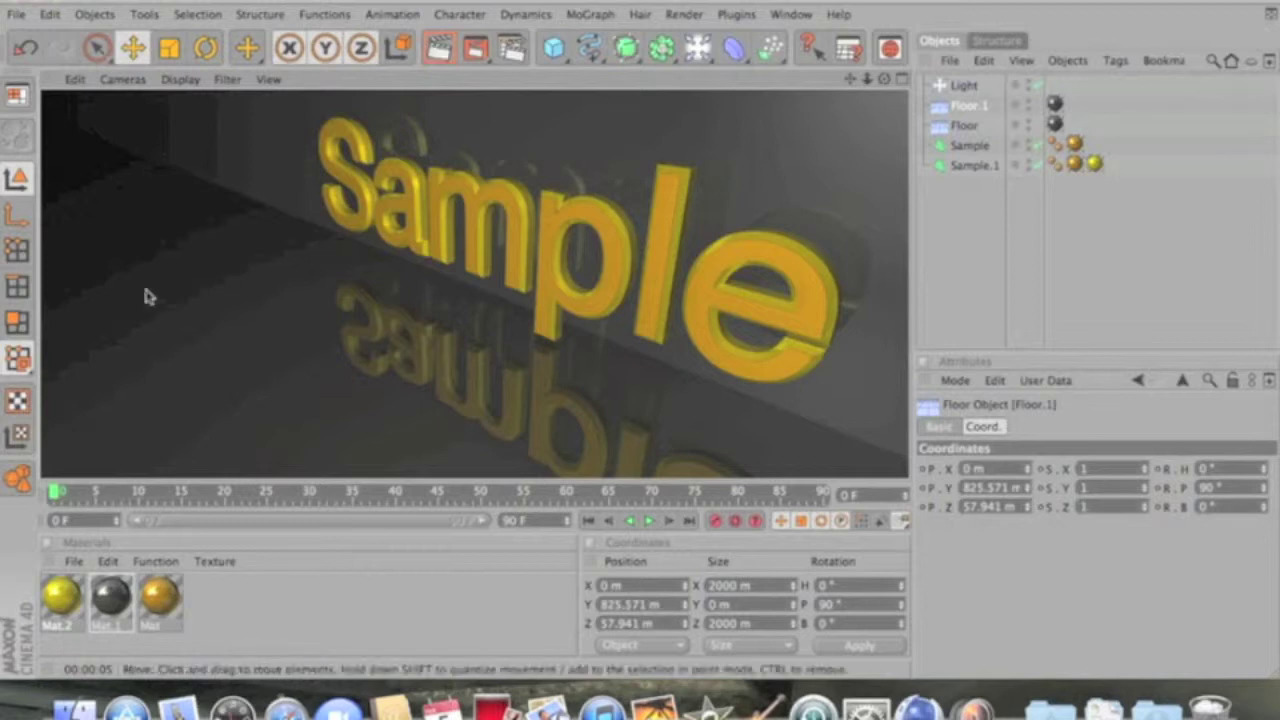
Add a second light in front of the text at about -24 m Y and -359 m Z, and render a preview.
click(332, 604)
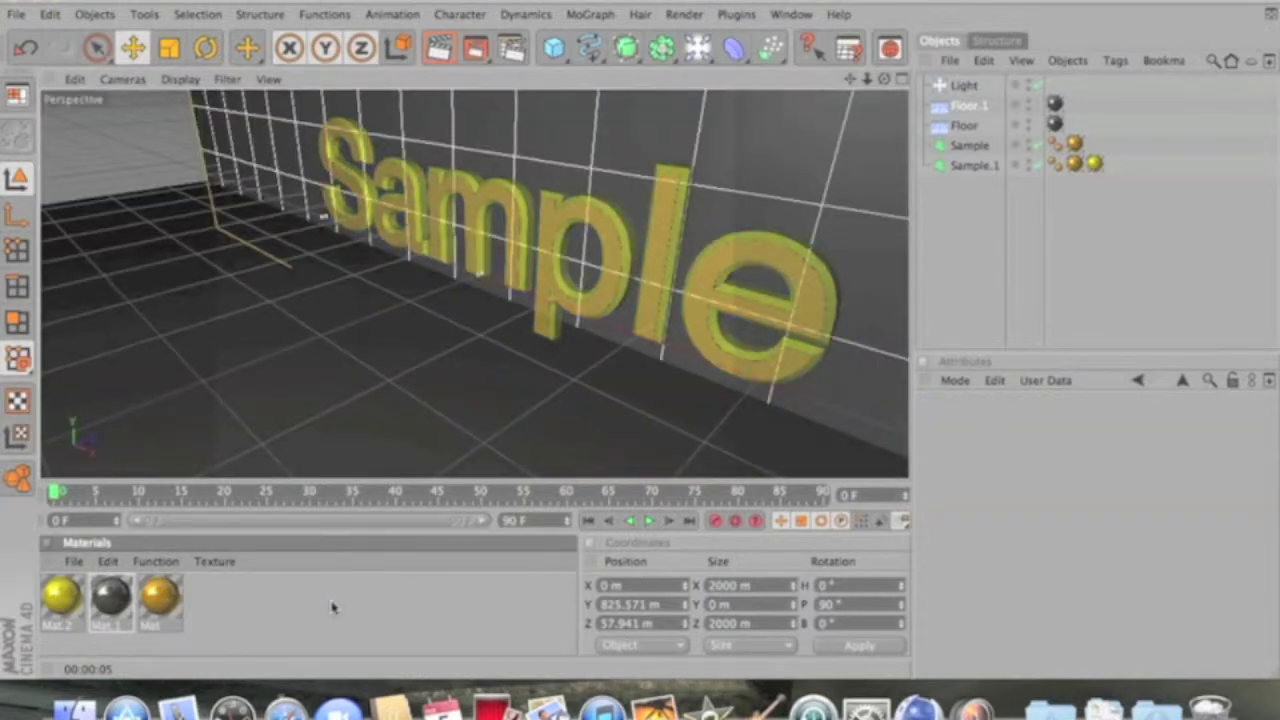
click(697, 55)
mouse_move(529, 261)
mouse_down()
mouse_move(640, 341)
mouse_move(530, 262)
mouse_up()
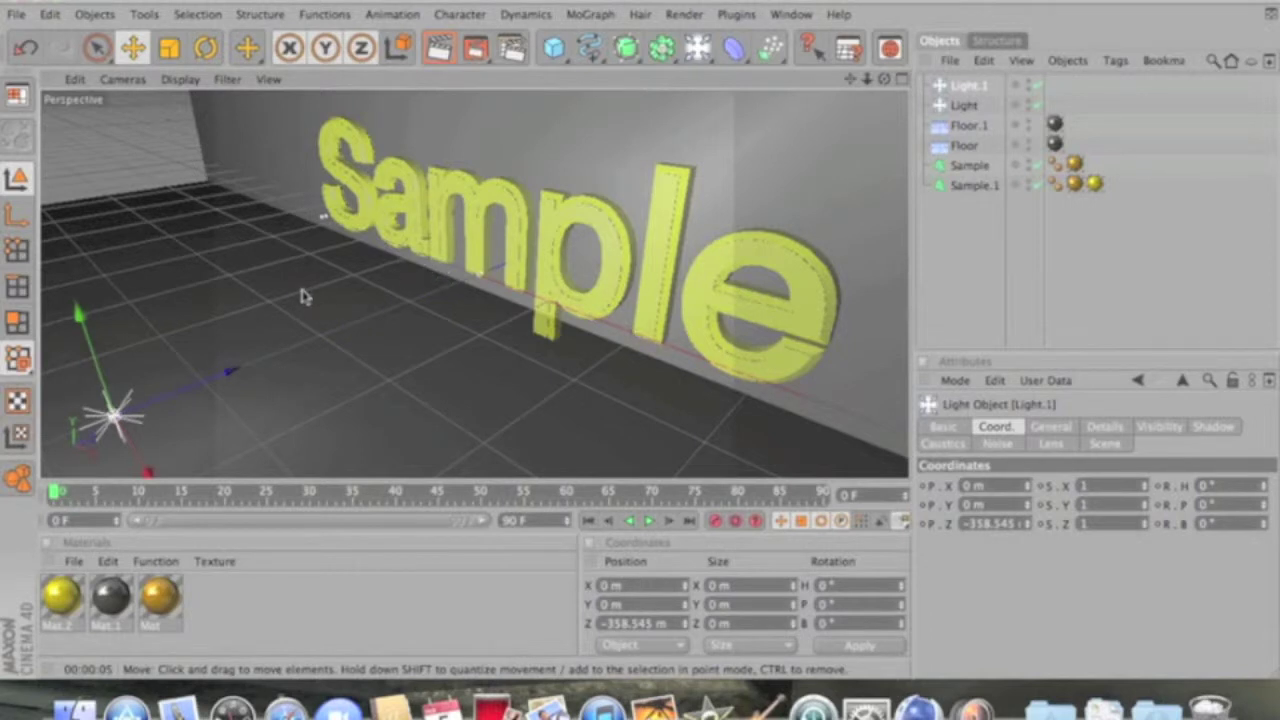
mouse_move(86, 345)
mouse_down()
mouse_move(110, 404)
mouse_move(92, 351)
mouse_up()
drag(641, 340, 641, 336)
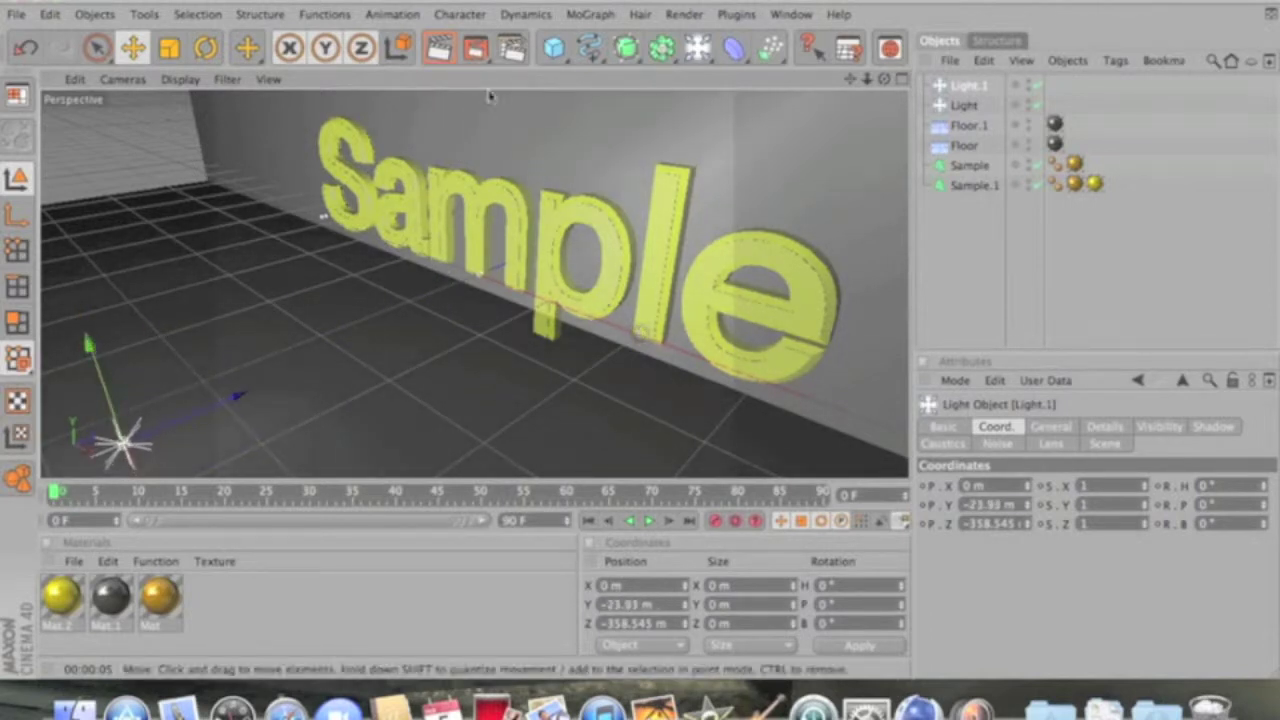
click(437, 56)
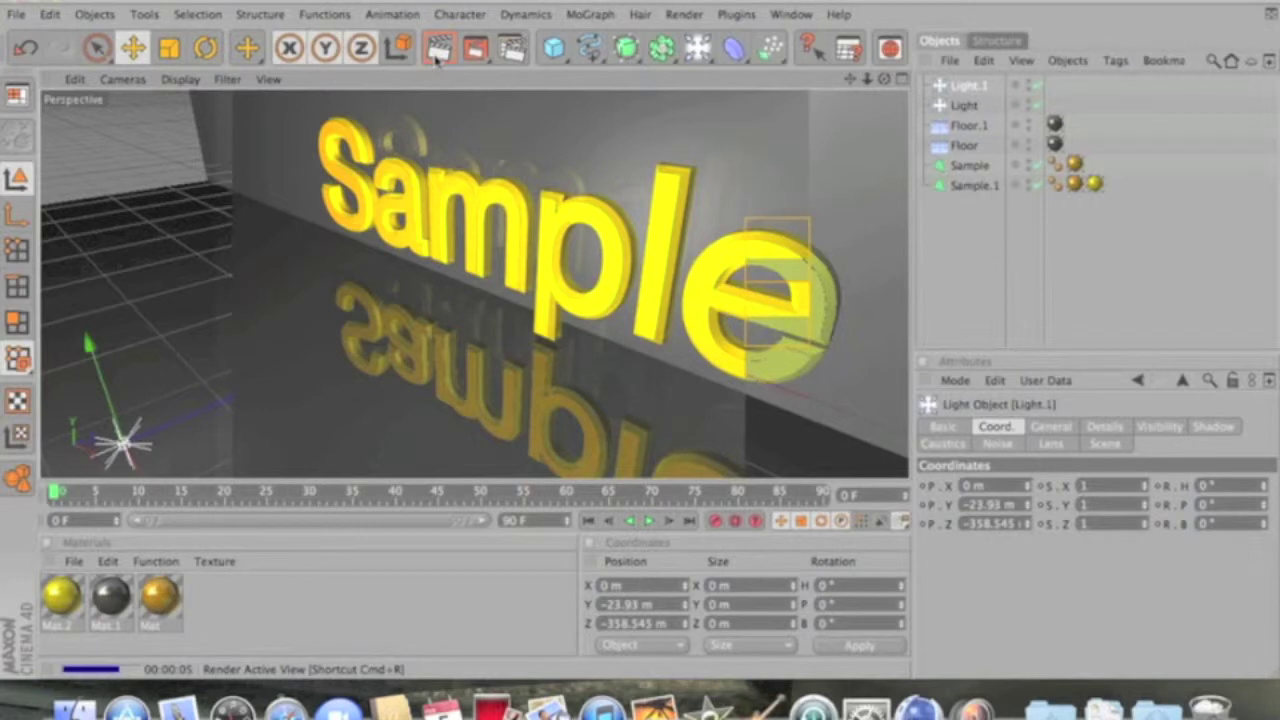
click(204, 328)
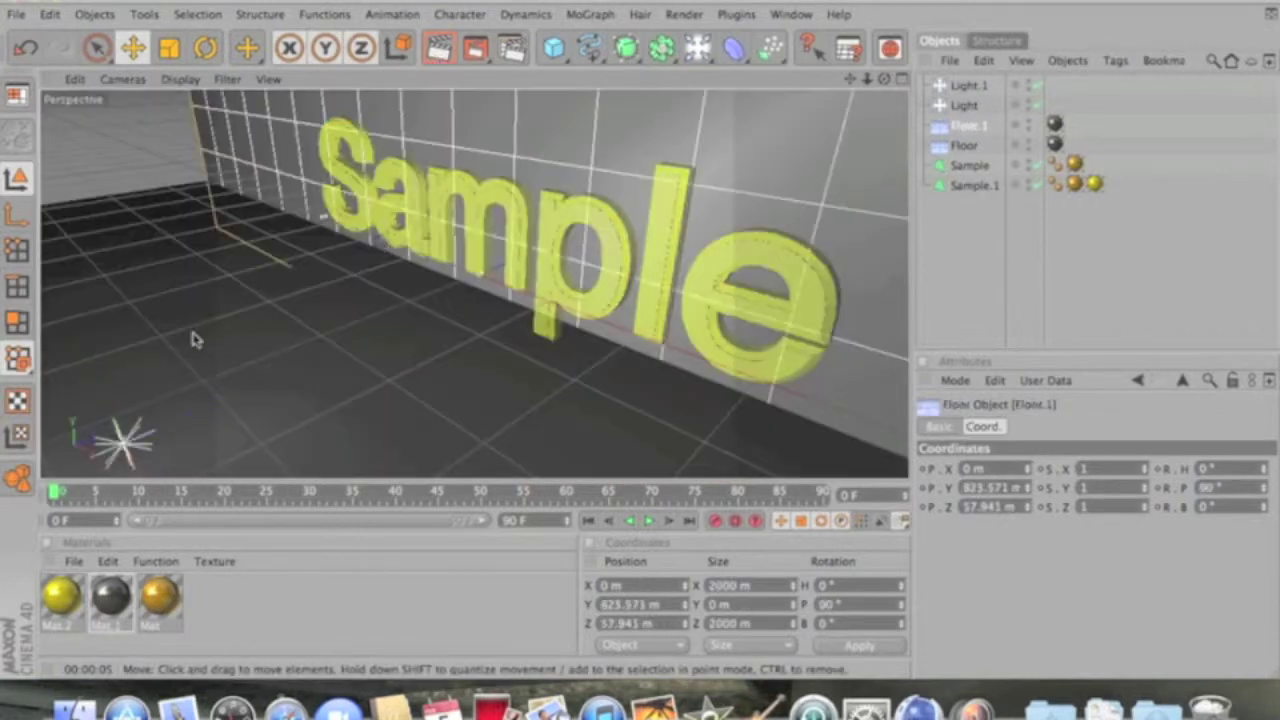
Move the second light to about -440 m along X and 24 m along Y, and render the active view.
click(121, 425)
click(119, 440)
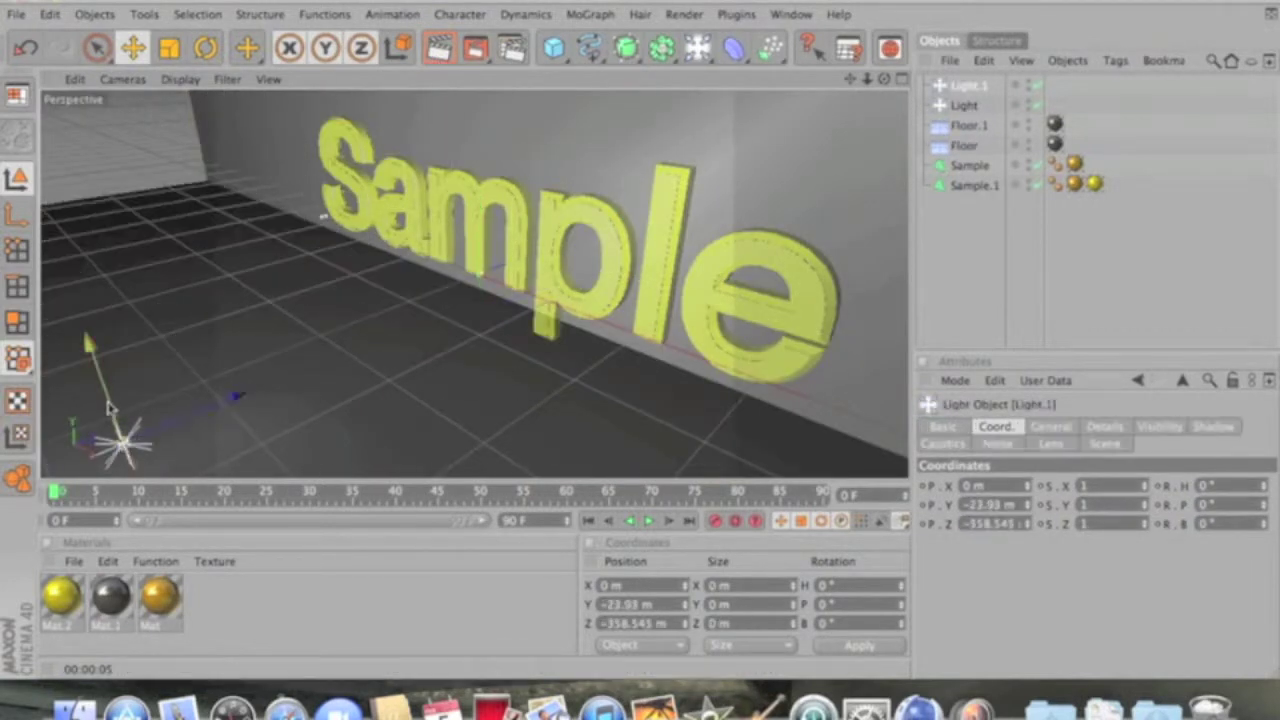
drag(122, 442, 104, 390)
drag(134, 446, 86, 360)
drag(65, 318, 42, 300)
drag(640, 338, 639, 334)
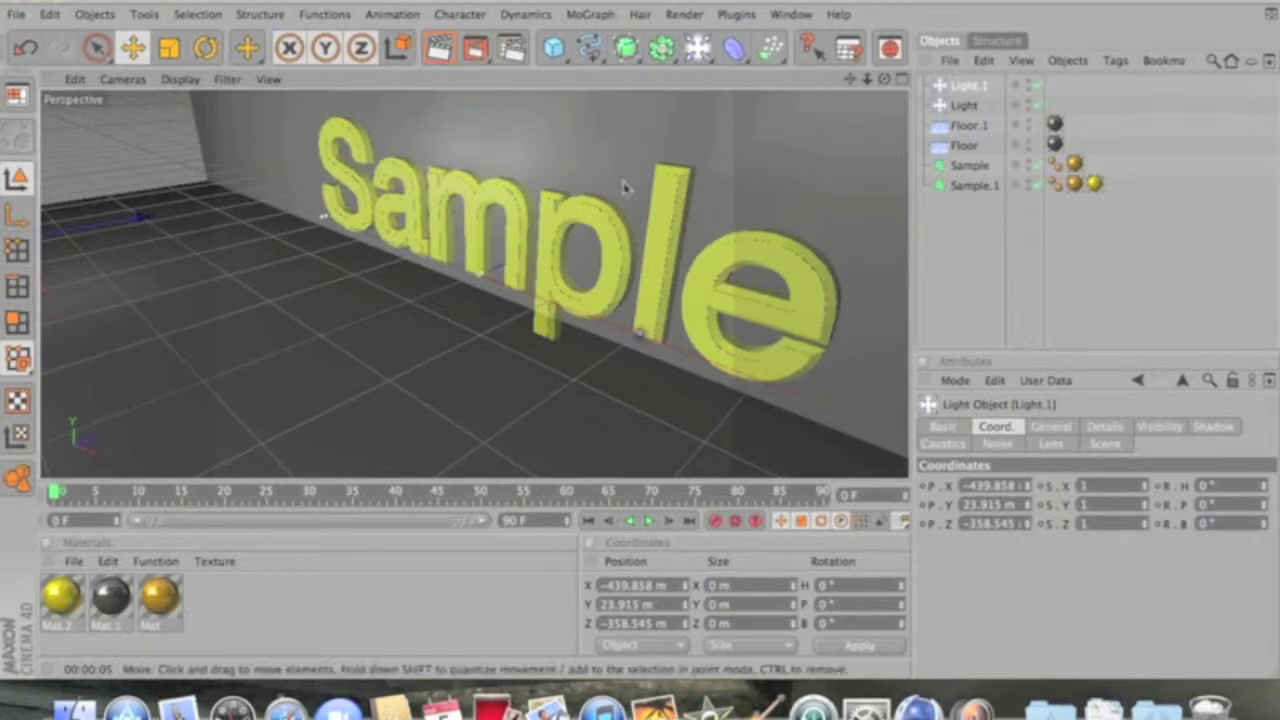
click(438, 47)
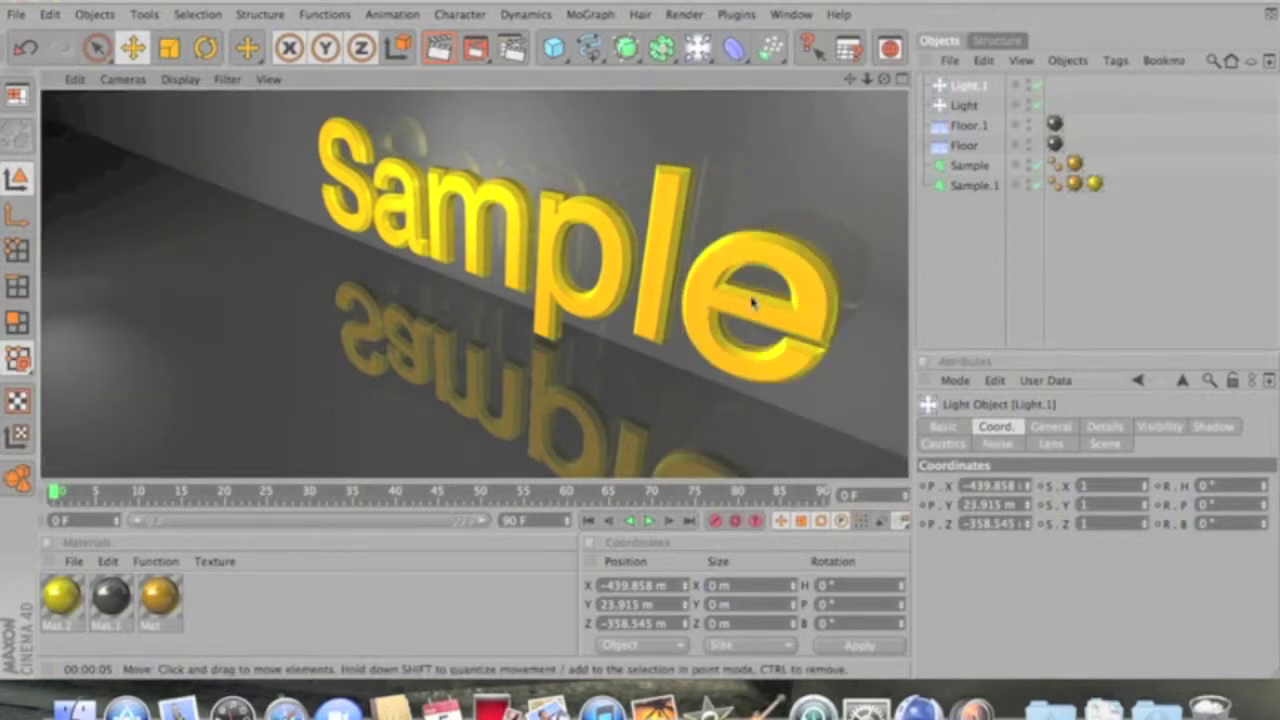
Extend the animation timeline to 350 frames and stretch the preview range to its full length.
scroll(740, 197, down, 10)
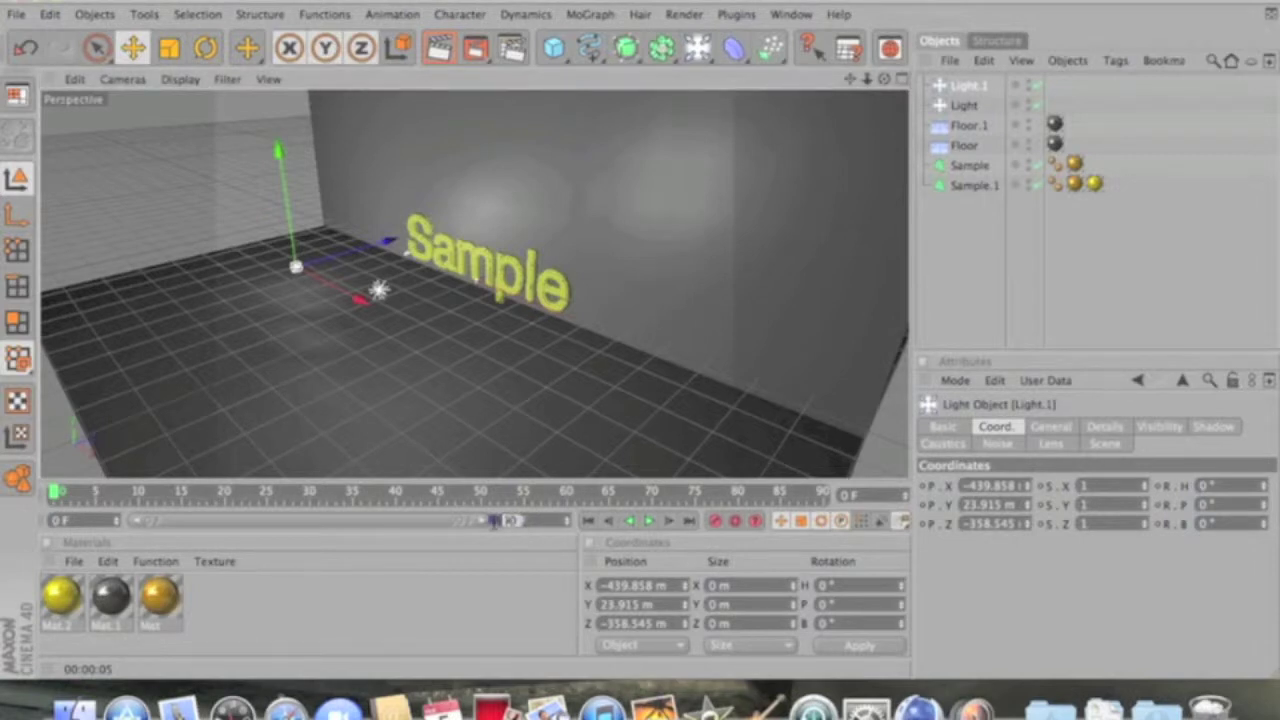
text(350)
click(490, 554)
drag(238, 520, 502, 528)
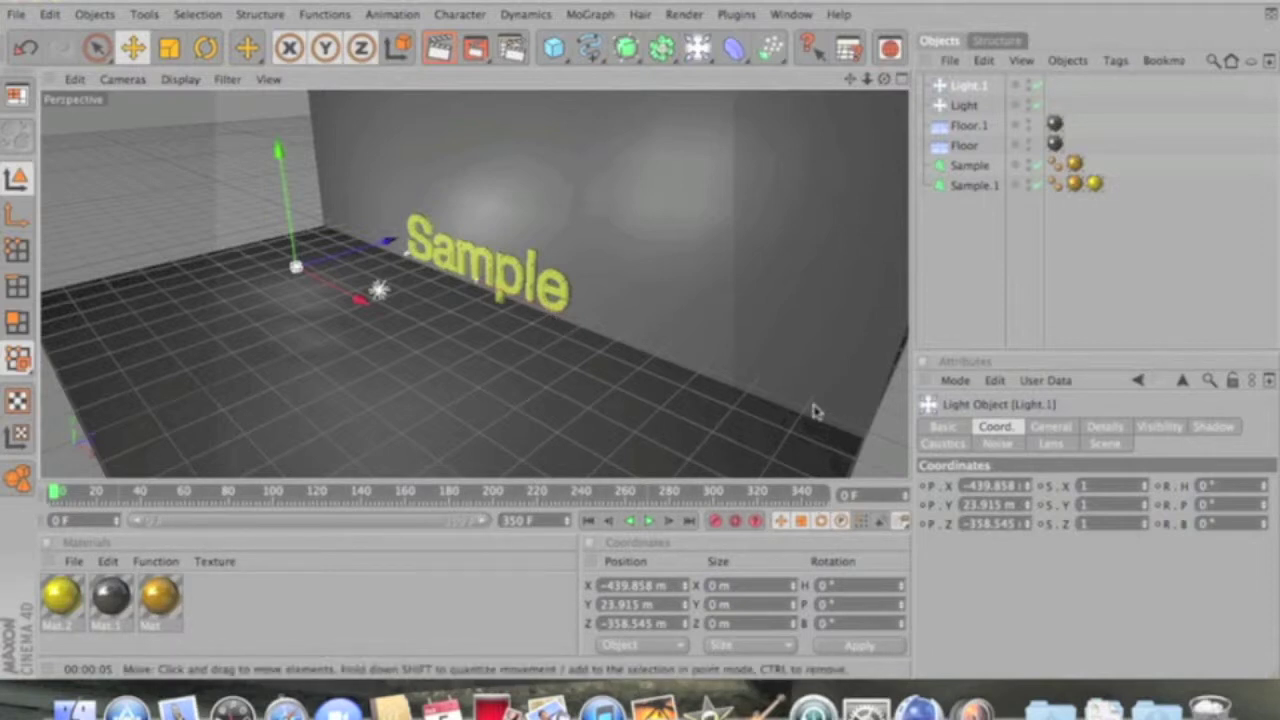
Add a MoGraph Text Object and change its text to "Subscribe".
mouse_move(640, 334)
mouse_down()
mouse_move(620, 346)
mouse_move(640, 337)
mouse_up()
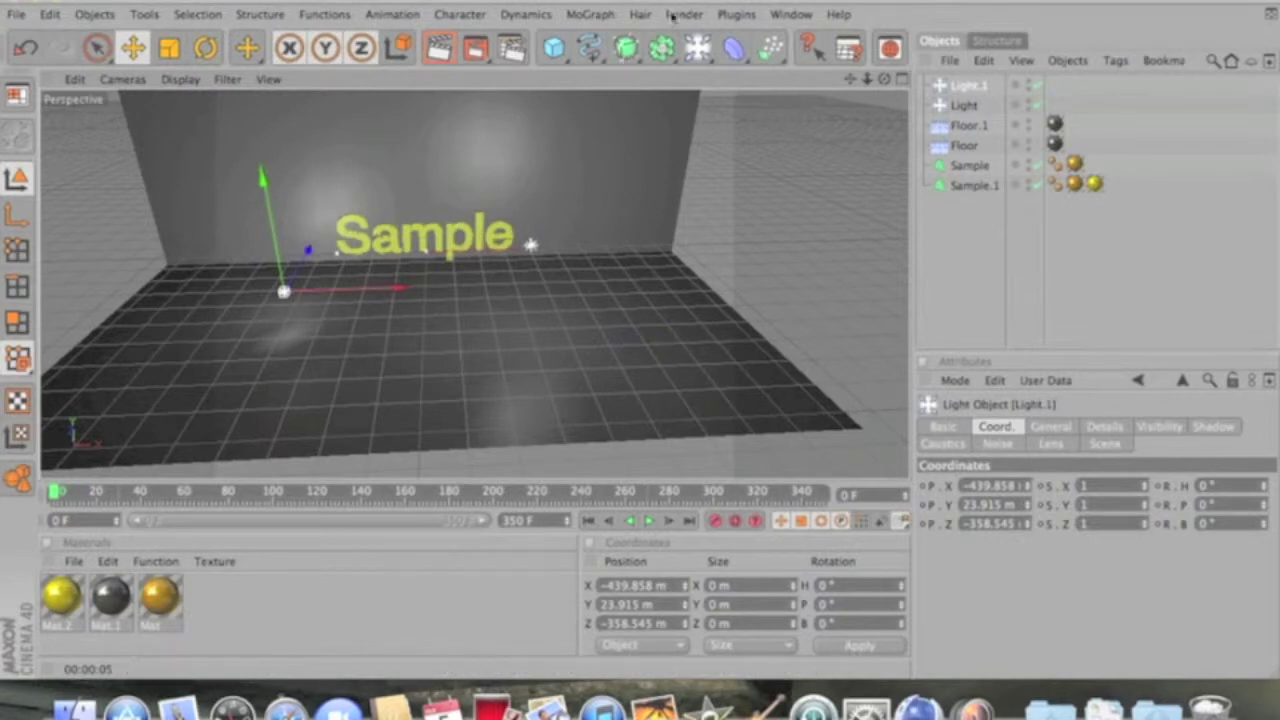
click(590, 14)
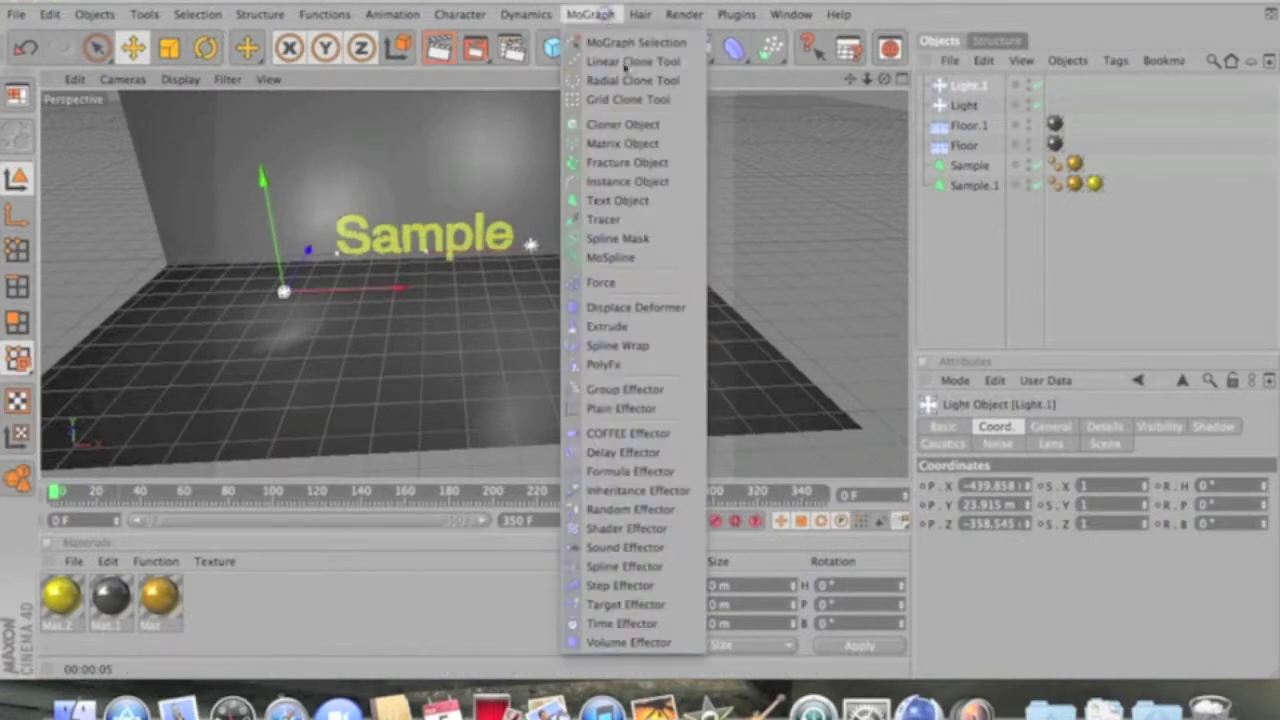
click(632, 203)
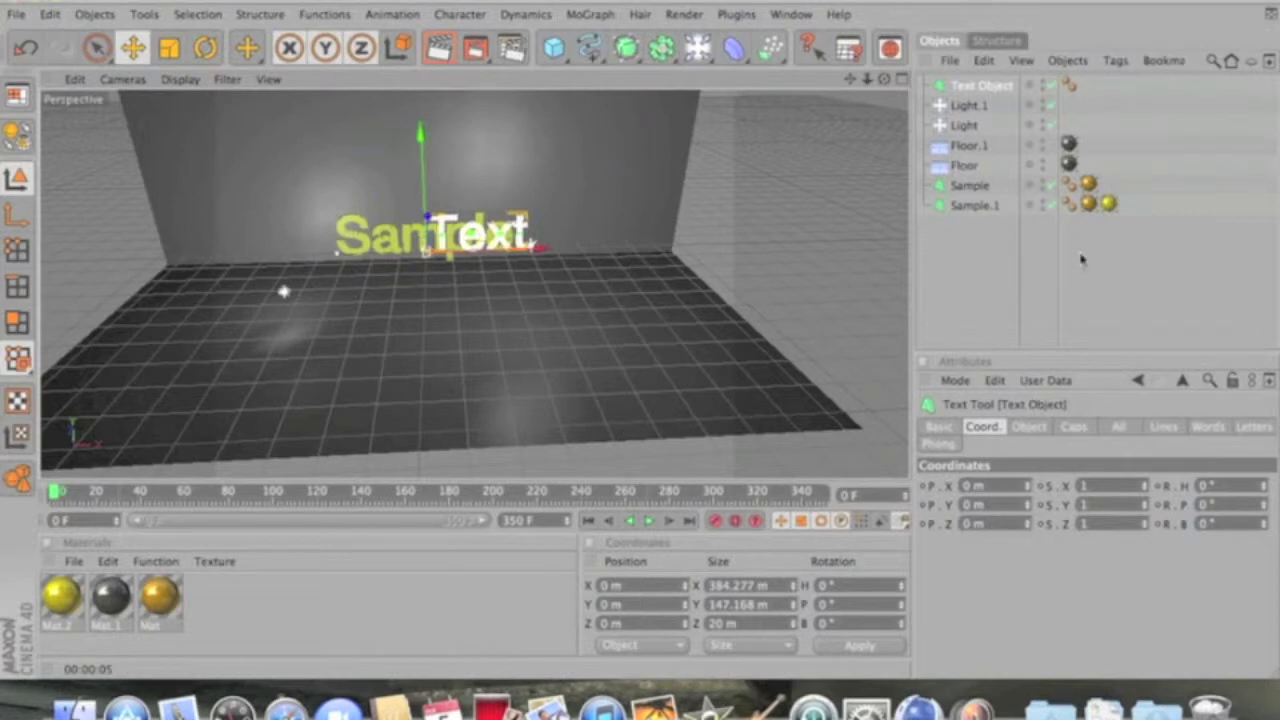
click(1027, 426)
double_click(1027, 548)
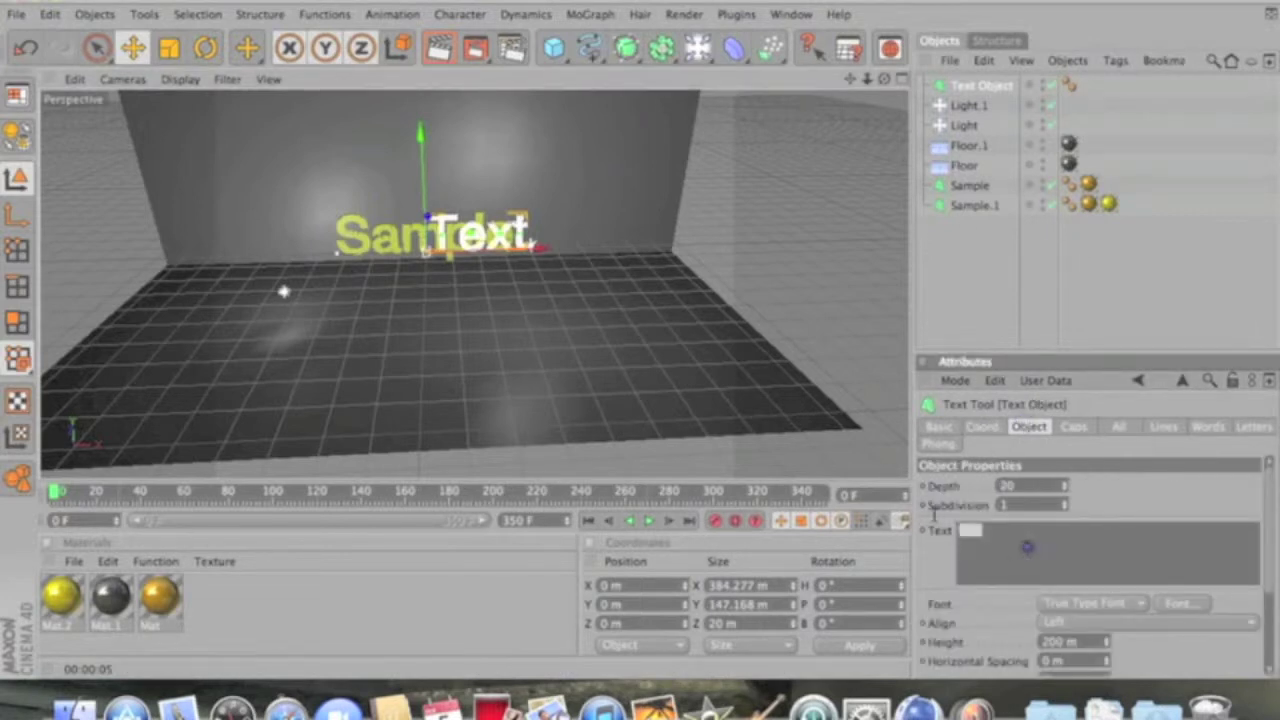
text(Sa)
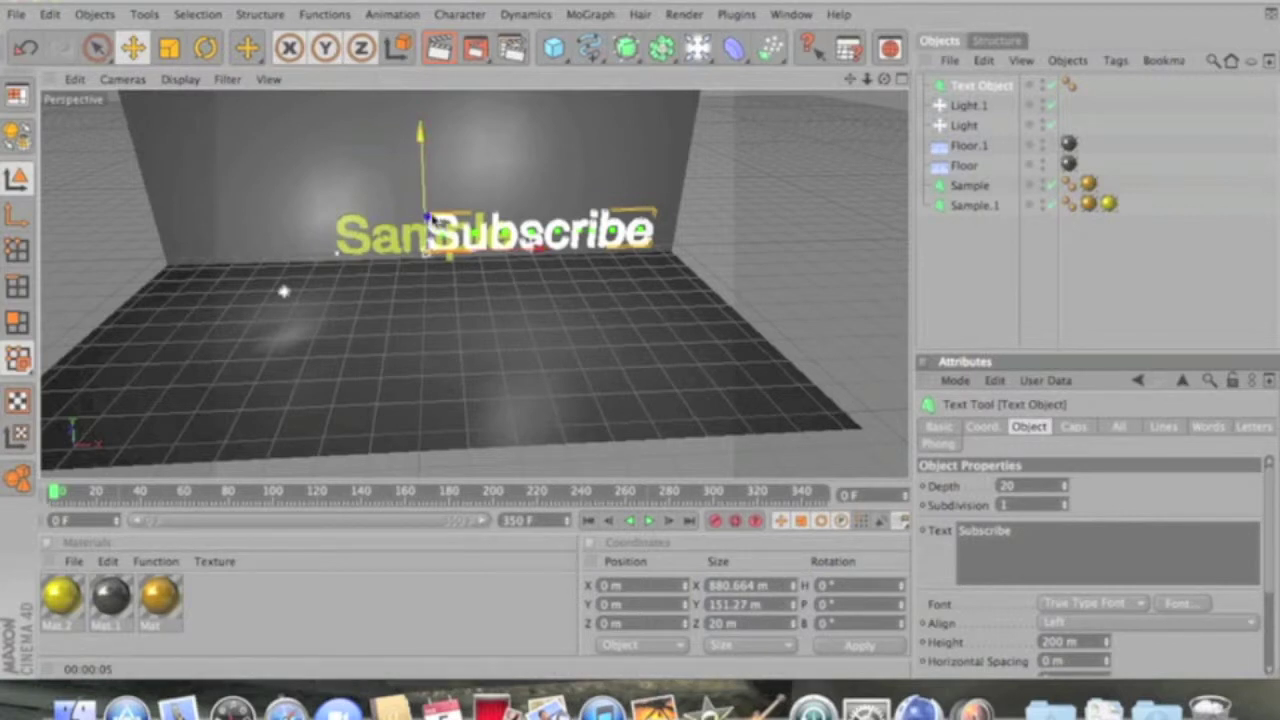
Position the "Subscribe" text above and in front of Sample, at about X -515 m, Y 644 m, Z -599 m.
drag(430, 220, 637, 337)
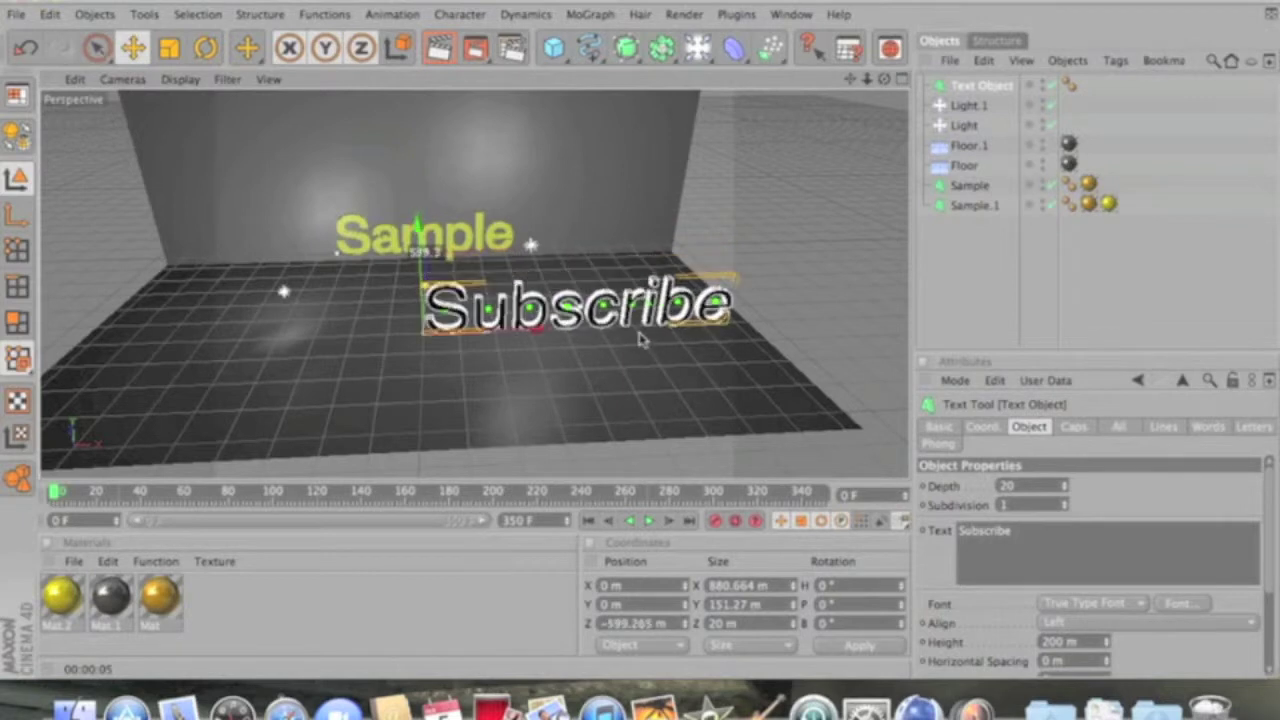
drag(630, 365, 641, 340)
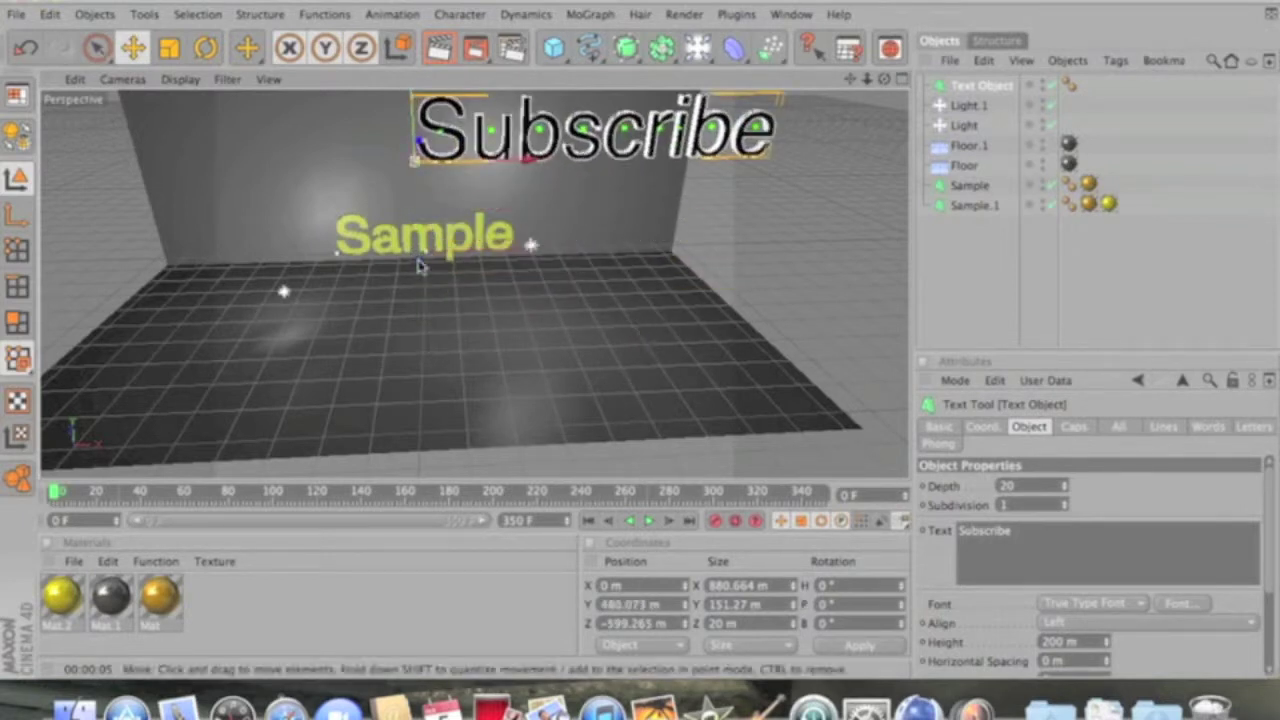
scroll(417, 280, down, 6)
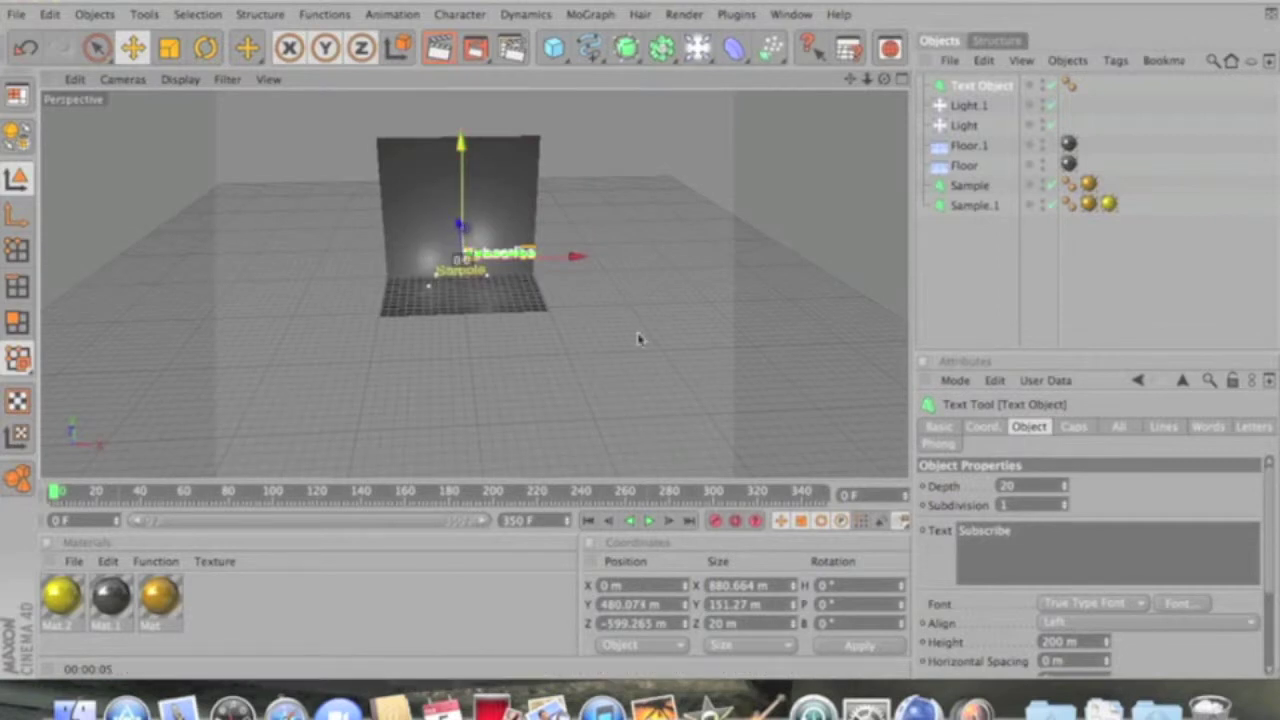
drag(641, 340, 640, 335)
mouse_move(506, 248)
mouse_down()
mouse_move(641, 340)
mouse_move(522, 247)
mouse_up()
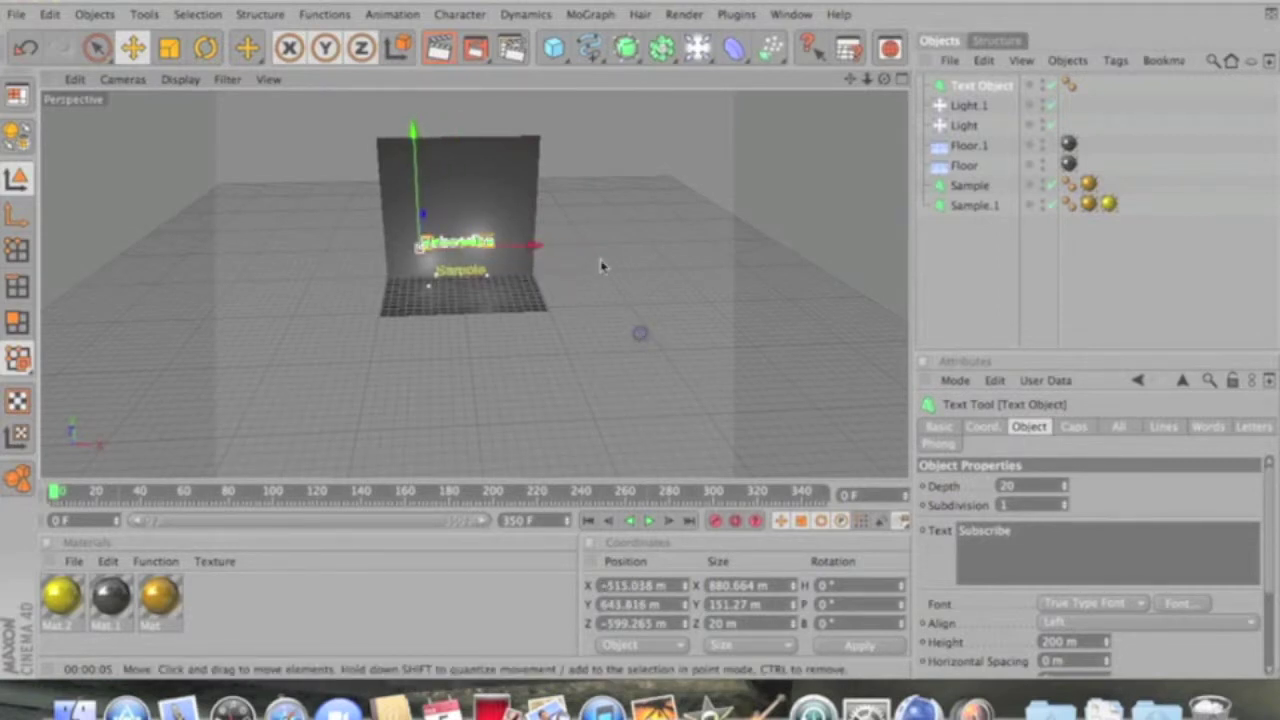
Frame the back wall beneath the "Subscribe" text and render the view to check its reflection.
scroll(601, 266, up, 6)
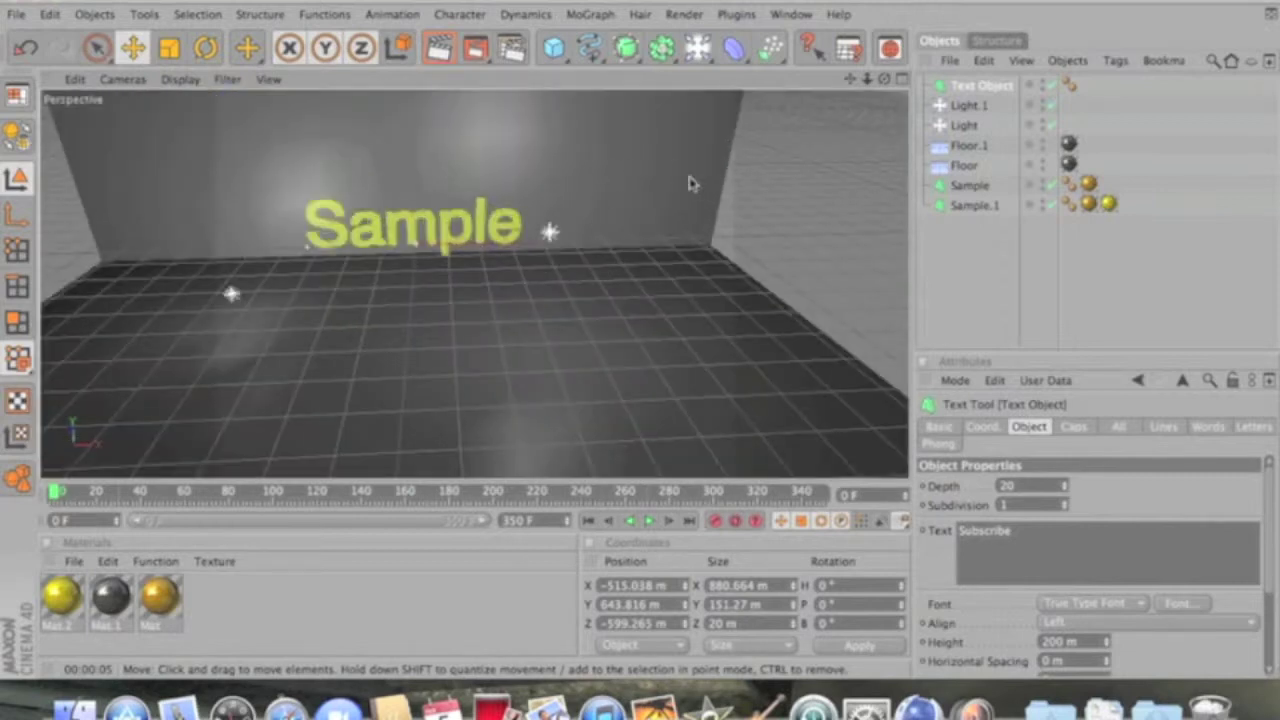
drag(884, 78, 641, 339)
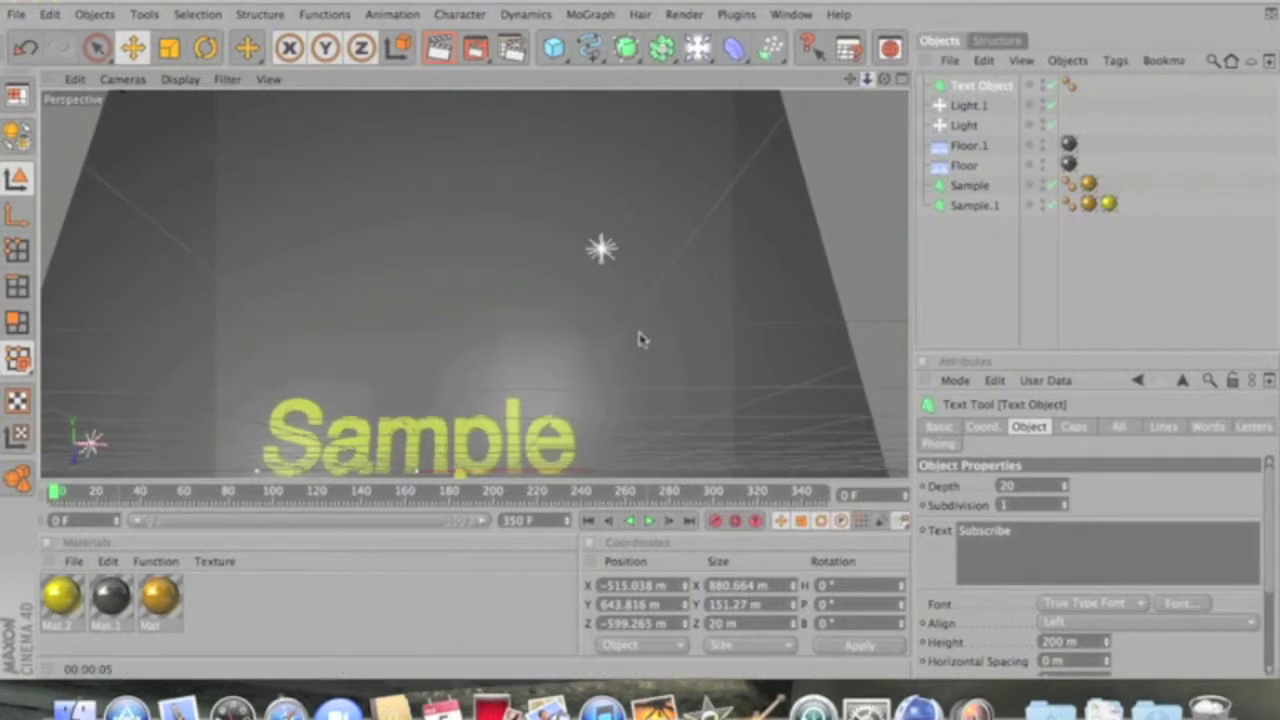
mouse_move(642, 339)
mouse_down()
mouse_move(677, 341)
mouse_move(866, 84)
mouse_move(642, 355)
mouse_move(640, 376)
mouse_move(640, 335)
mouse_up()
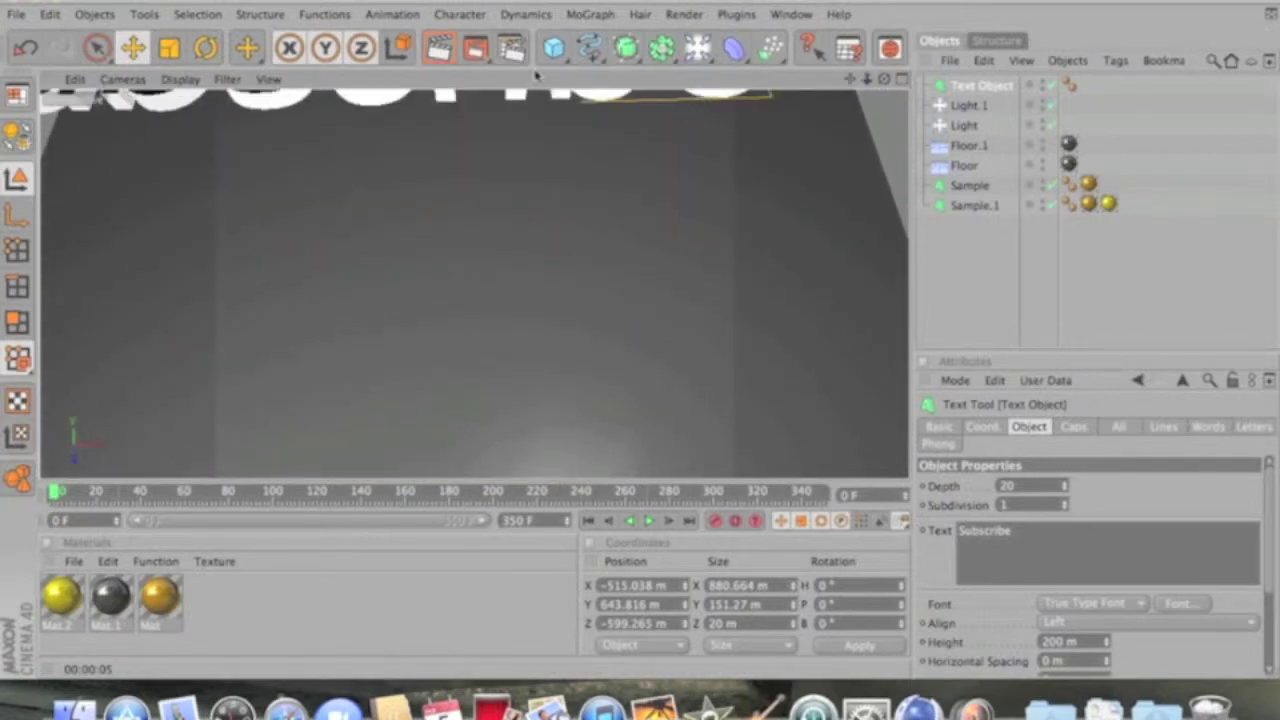
click(439, 49)
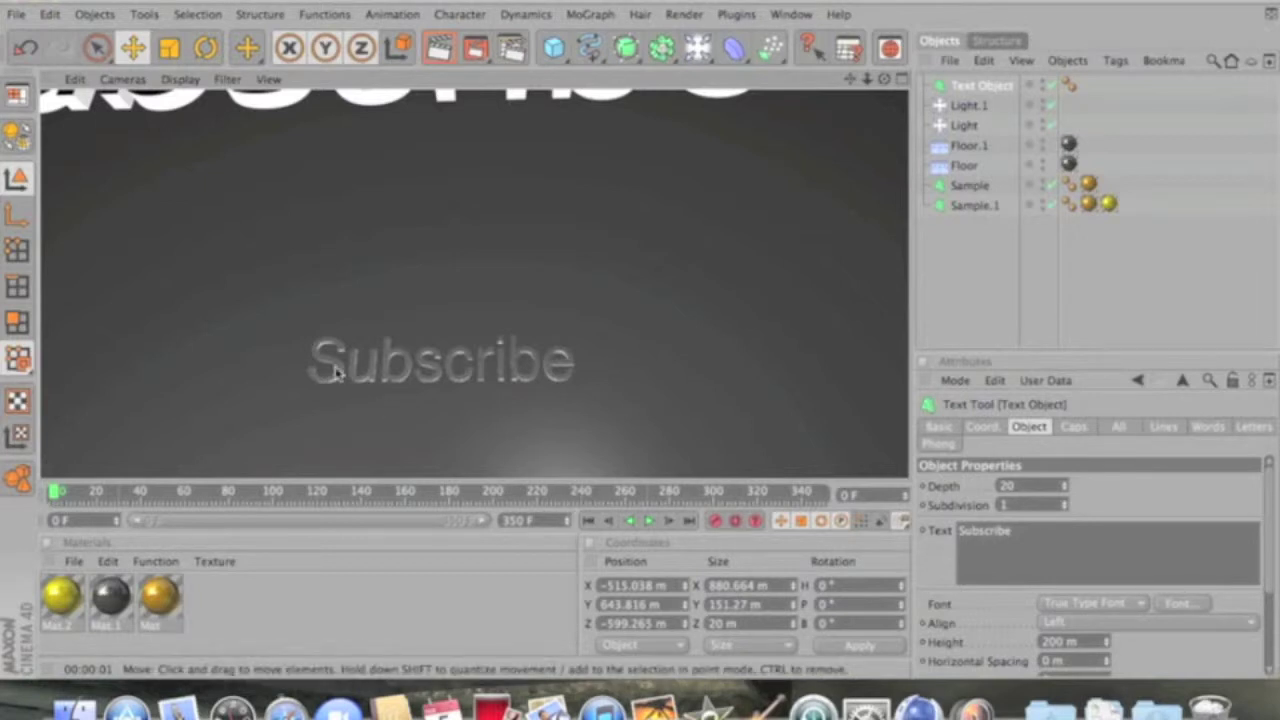
Rotate the "Subscribe" text to a pitch of -90° so that it lies flat, facing the floor.
drag(867, 79, 642, 339)
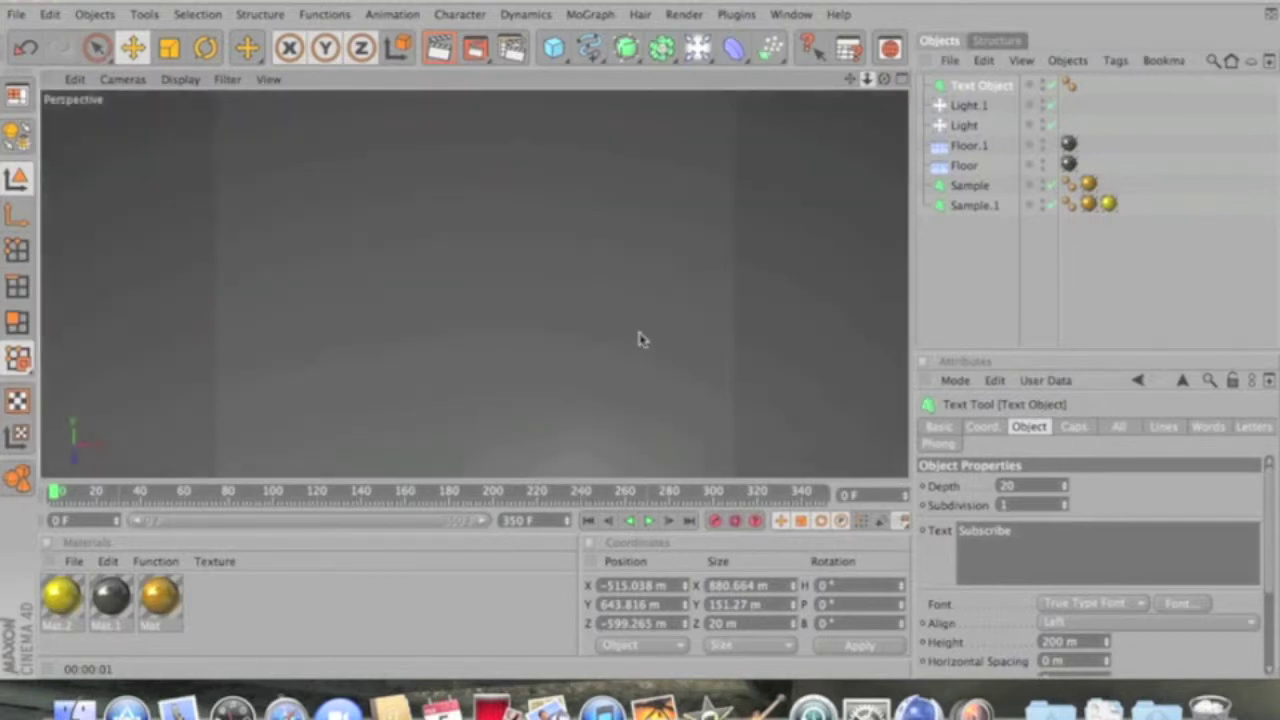
drag(888, 82, 642, 340)
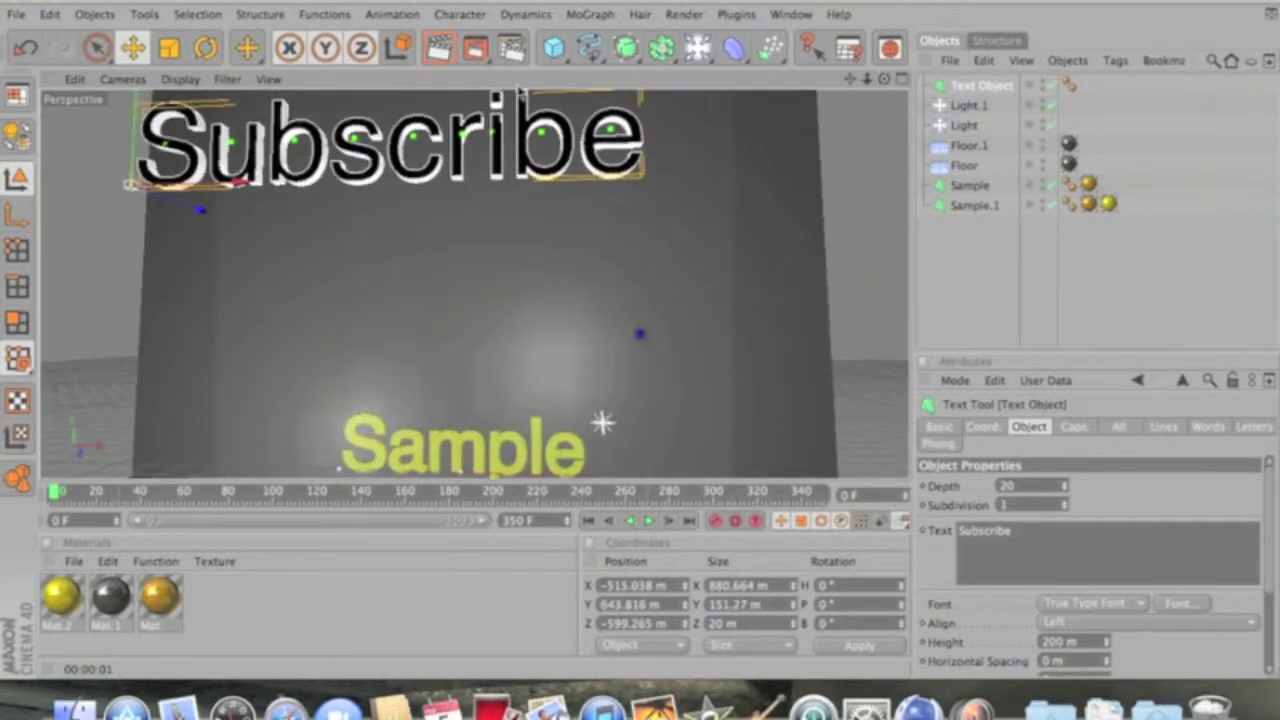
click(206, 52)
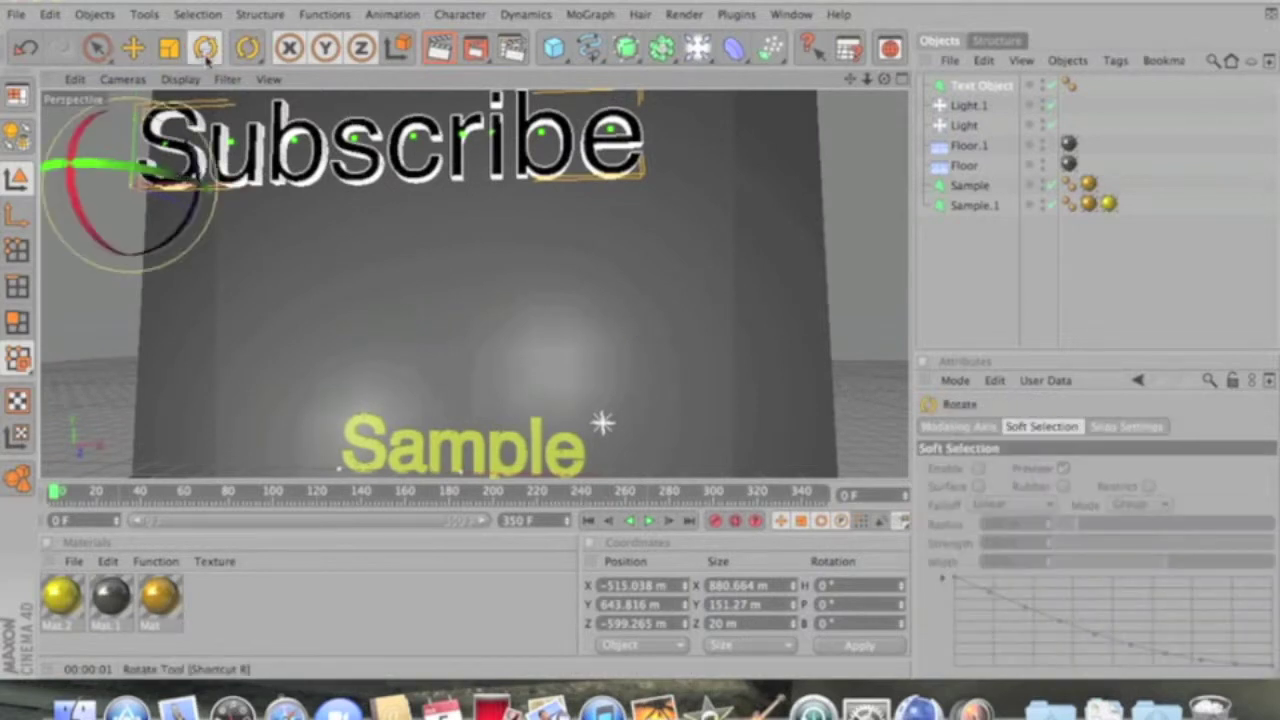
drag(77, 185, 86, 18)
drag(869, 605, 777, 605)
text(-9)
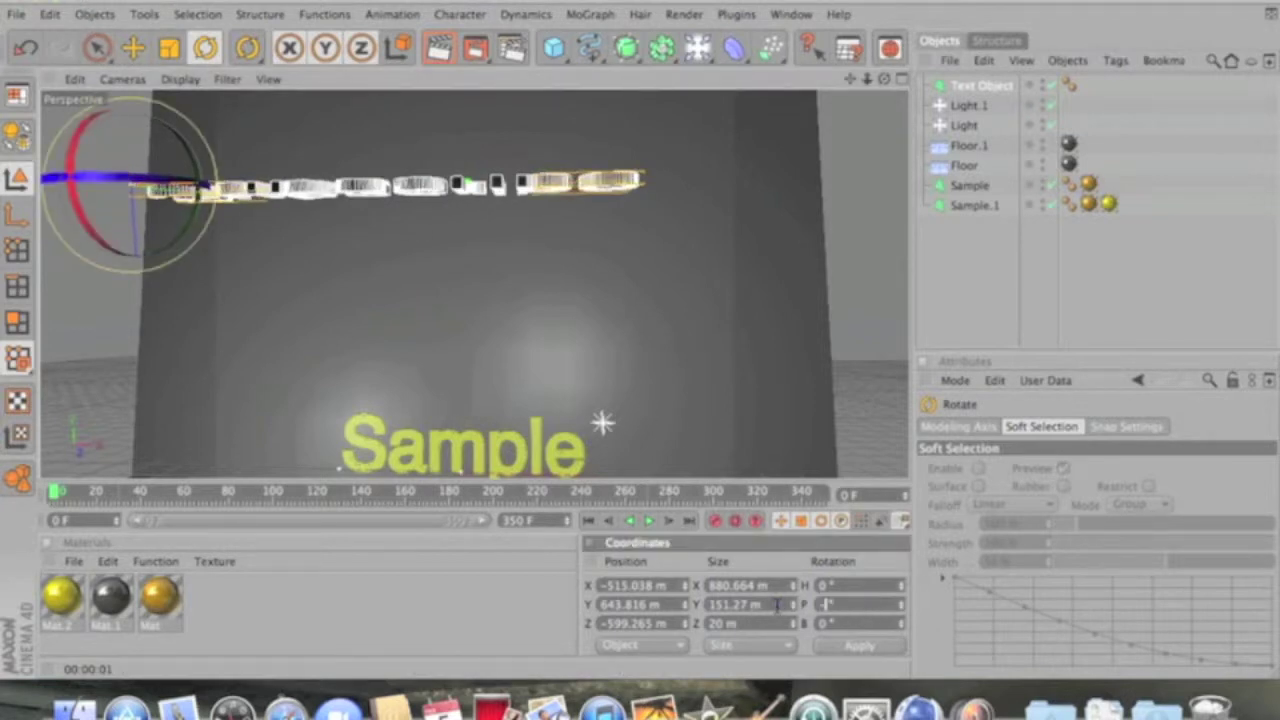
click(873, 646)
Frame the floor beneath the rotated "Subscribe" text and render the view to check its reflection.
drag(884, 79, 640, 337)
drag(857, 84, 640, 340)
drag(860, 82, 640, 337)
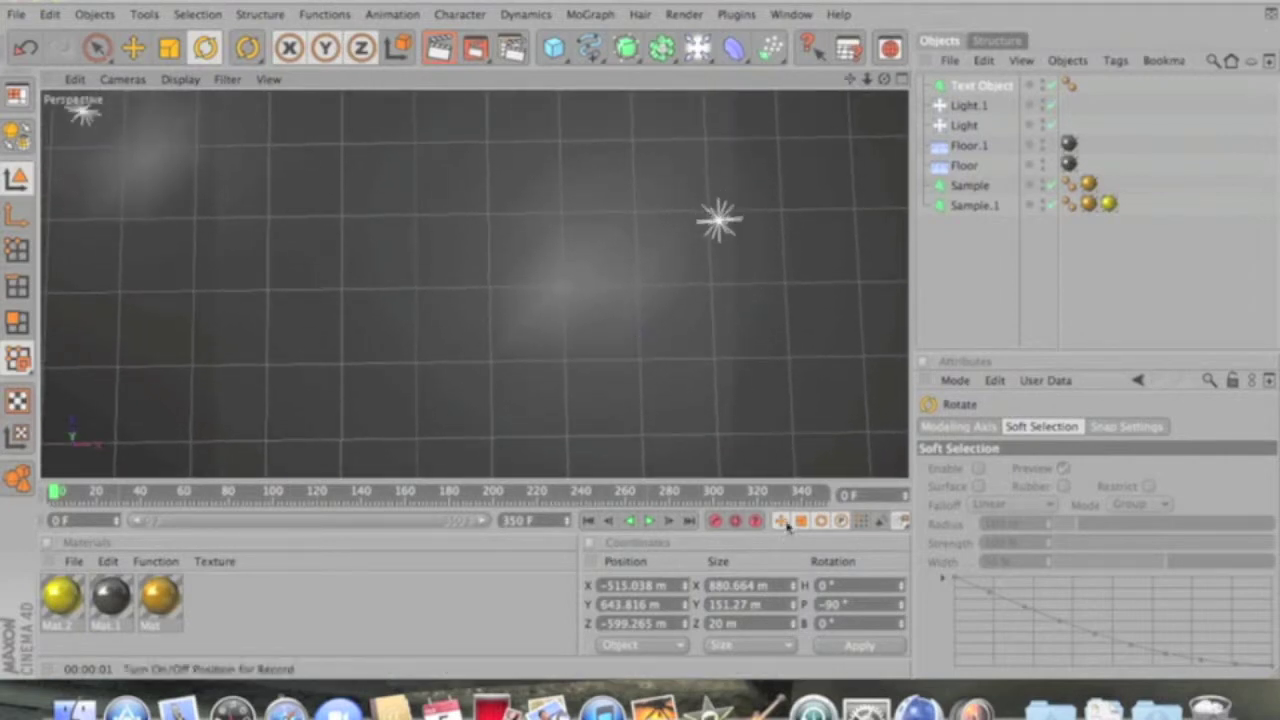
click(437, 50)
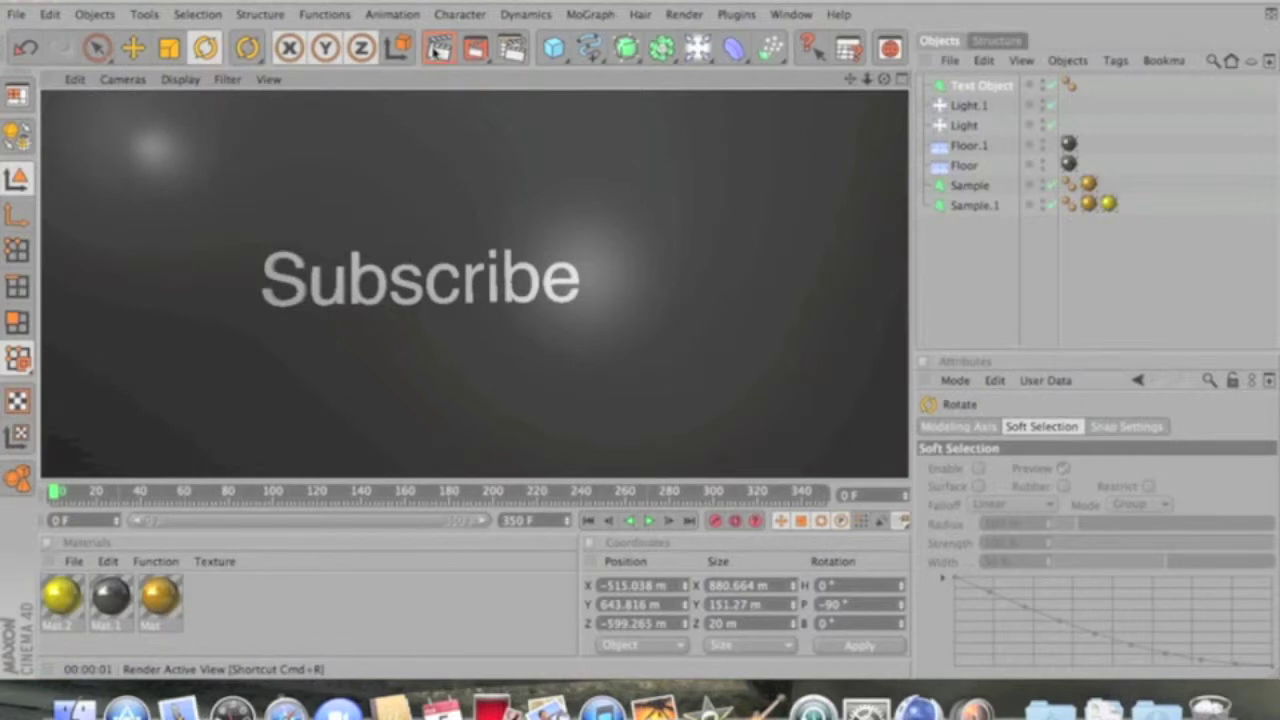
click(489, 618)
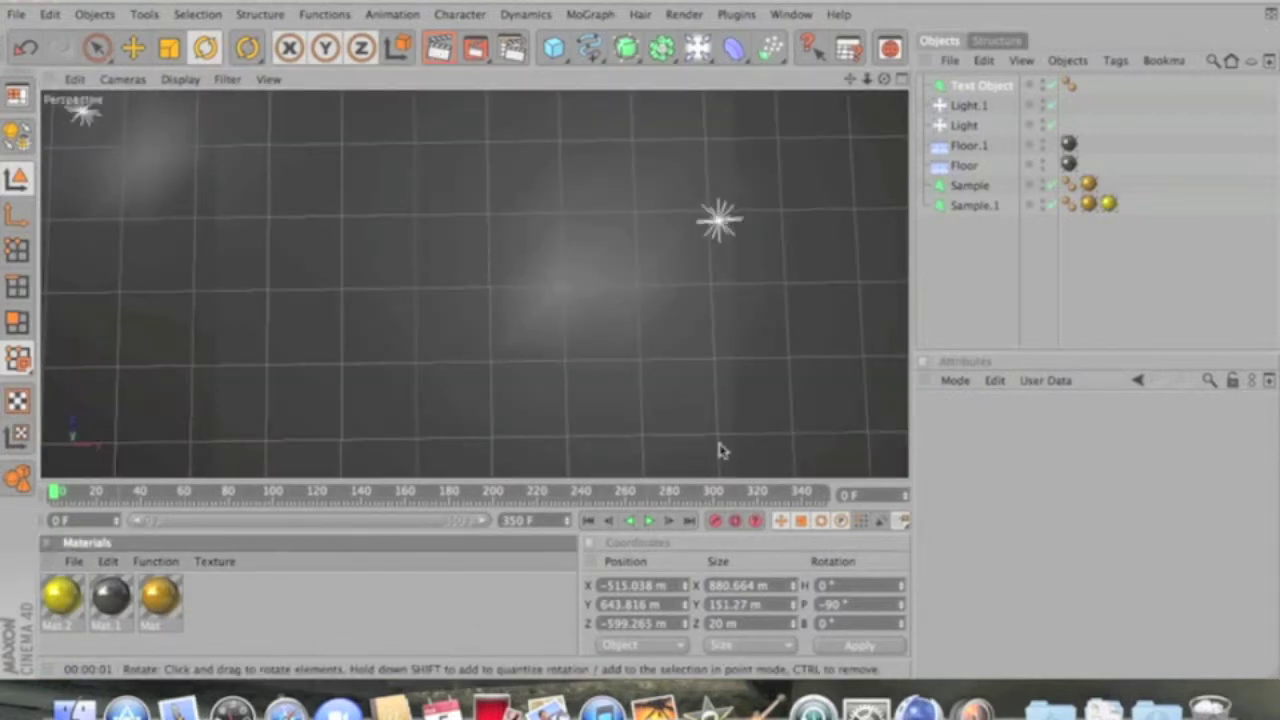
Add a Camera framed on the front of Sample and make it the active scene camera.
drag(884, 79, 640, 332)
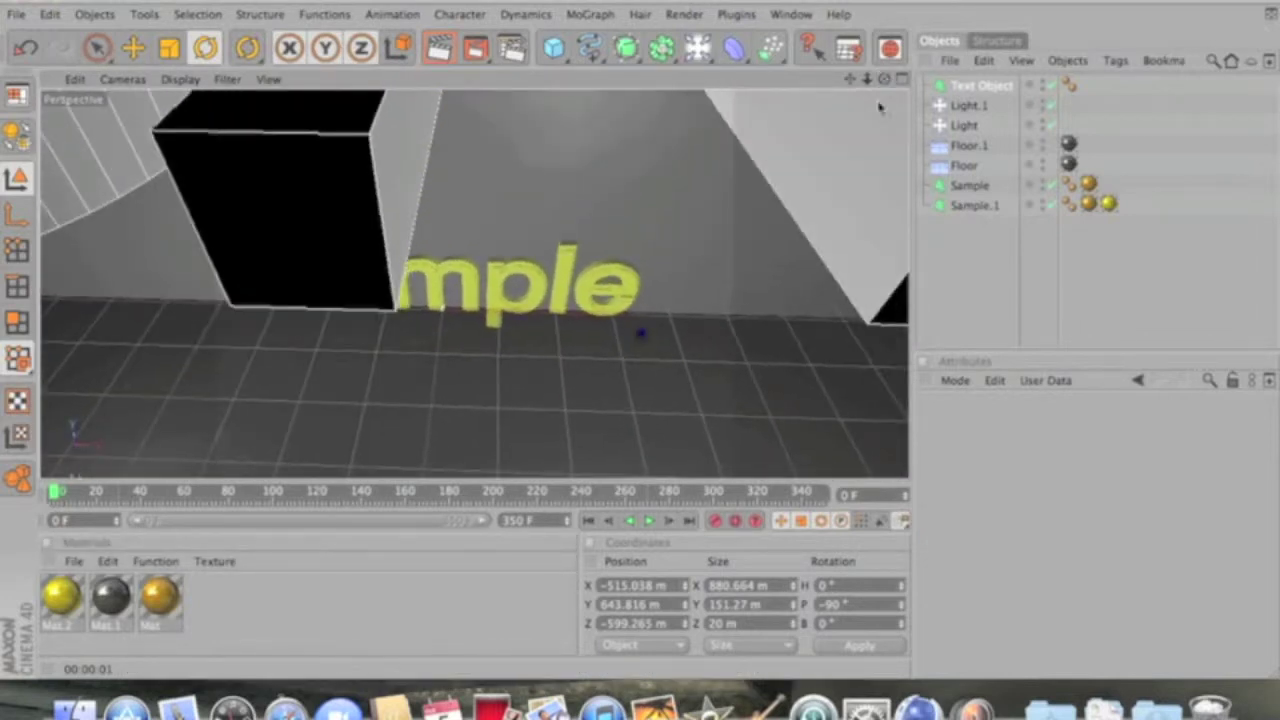
click(984, 259)
drag(885, 79, 640, 334)
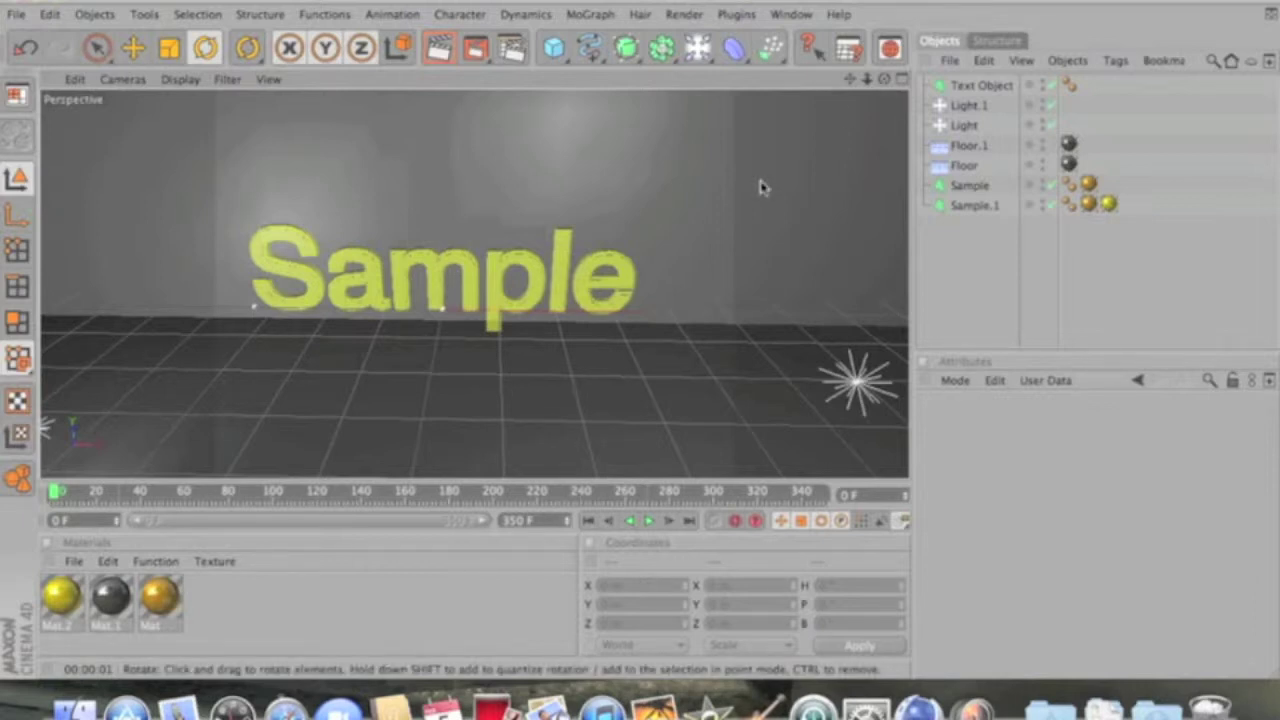
click(697, 50)
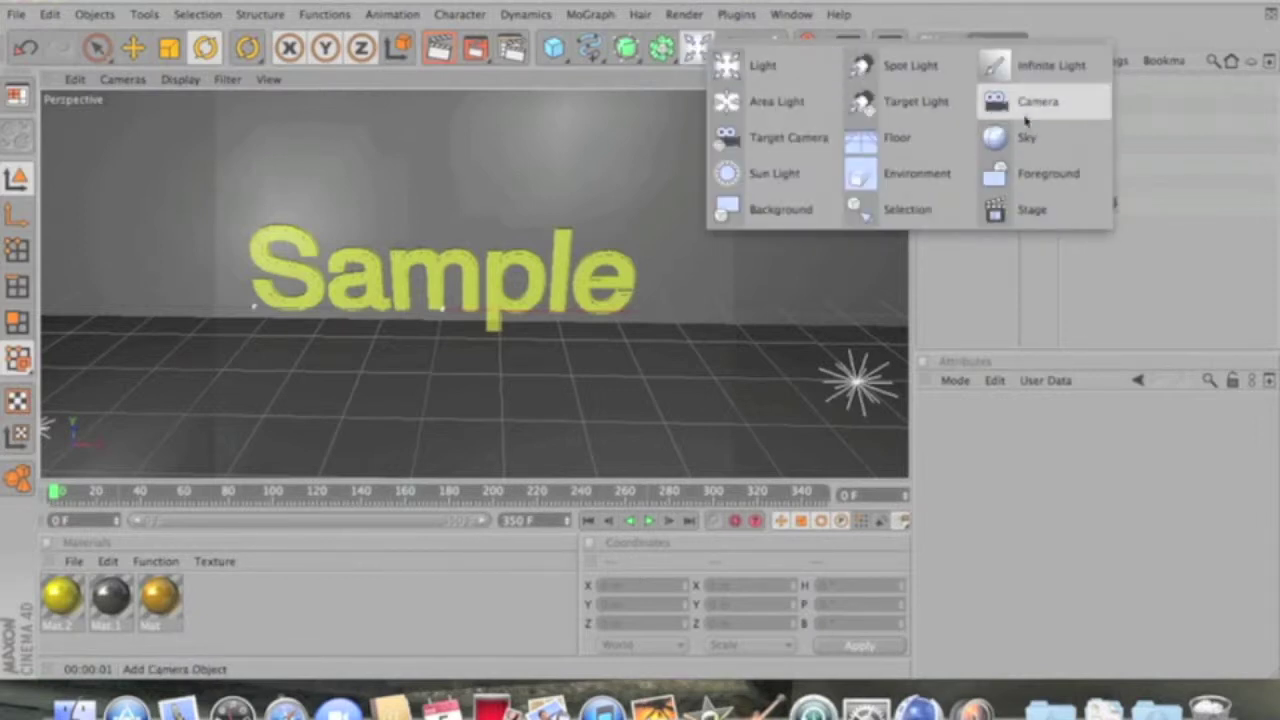
click(1025, 120)
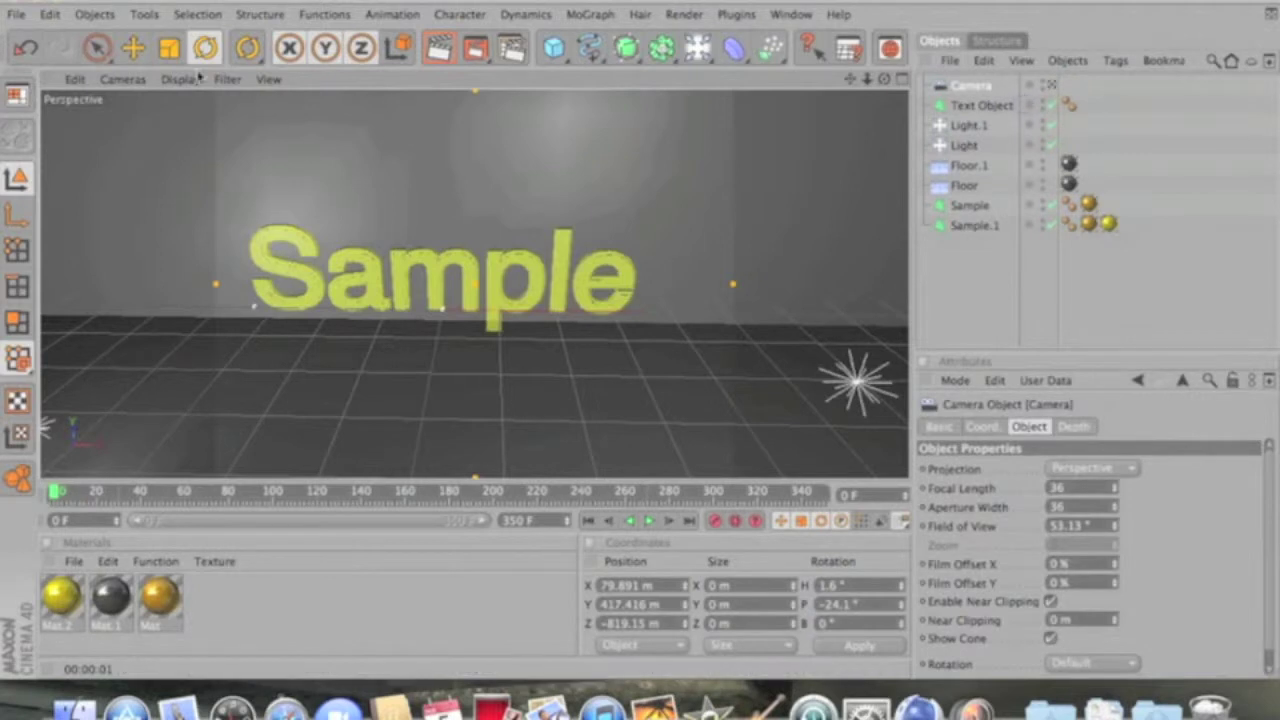
click(122, 79)
mouse_move(137, 103)
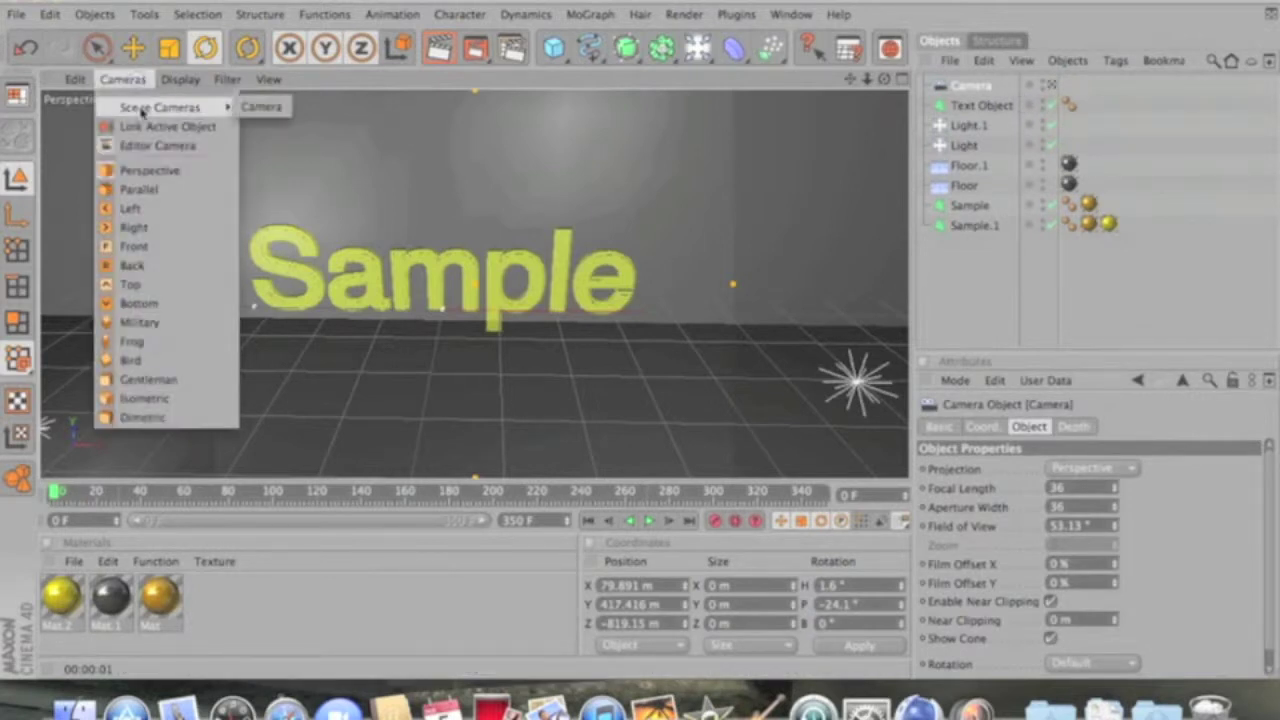
click(253, 106)
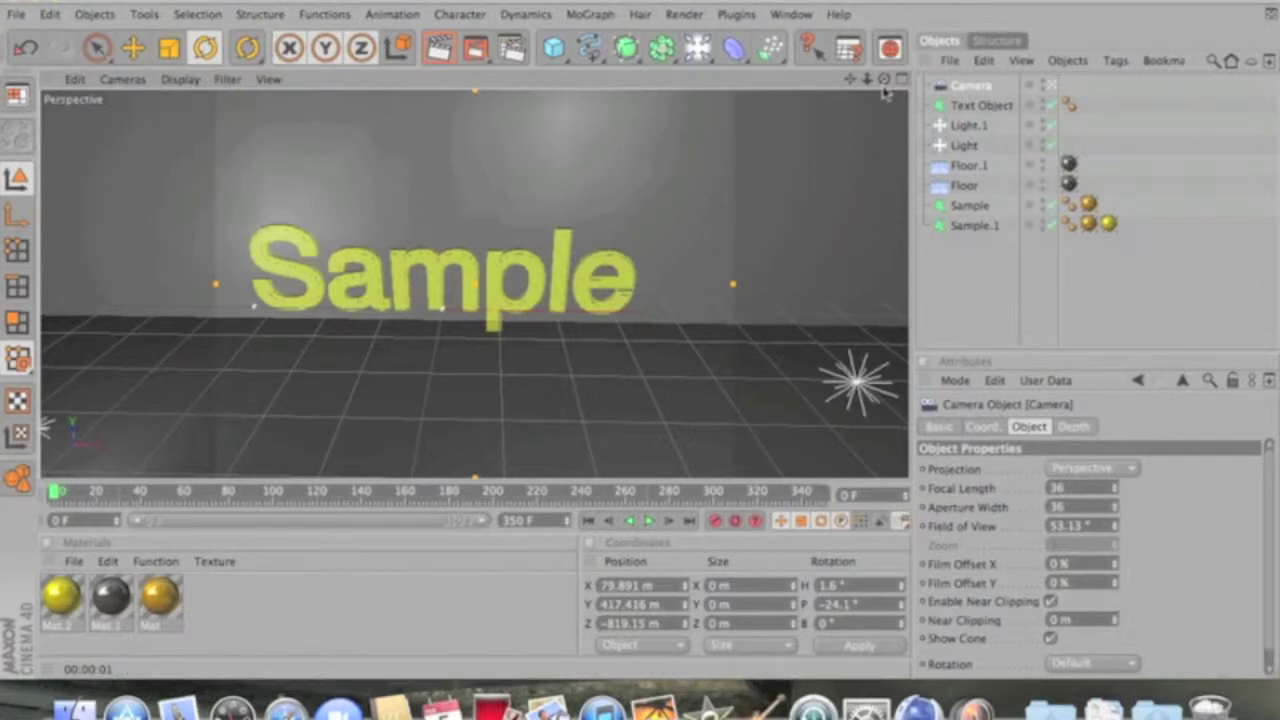
Move the camera in to about X 128 m, Y 20 m, Z 66 m and record its keyframe at frame 0.
scroll(640, 337, up, 10)
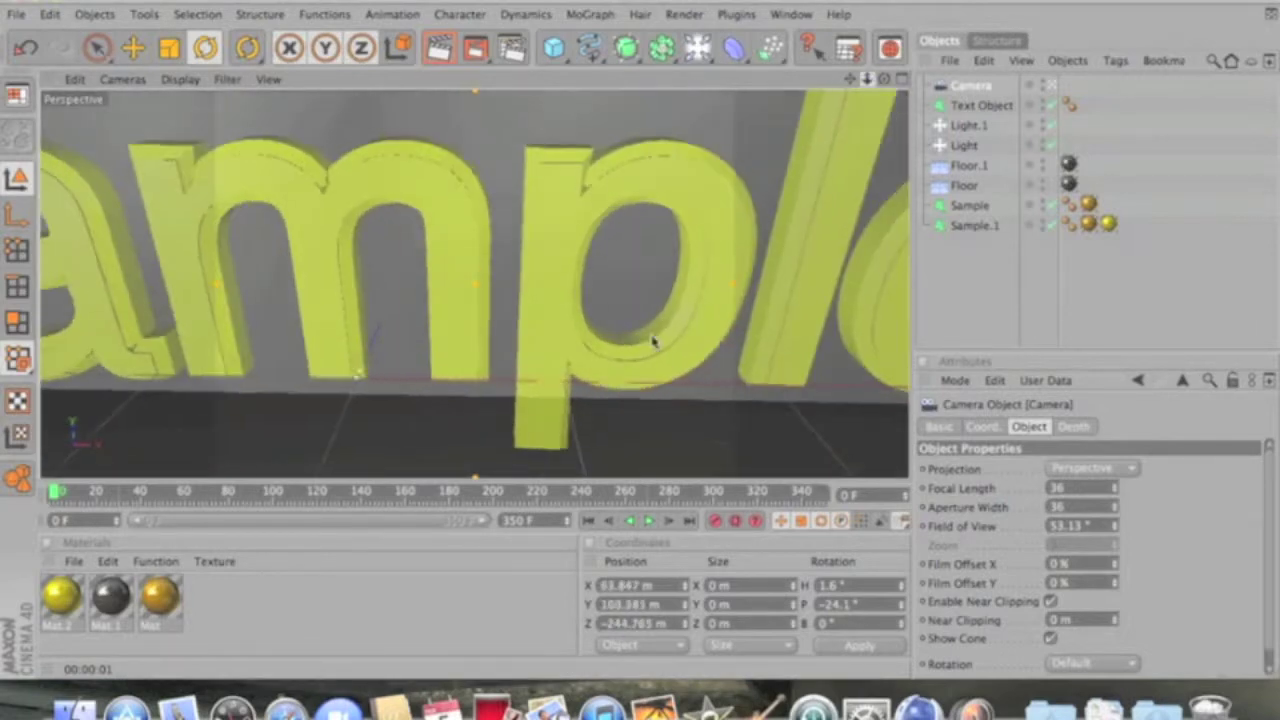
drag(855, 80, 845, 86)
scroll(640, 337, up, 10)
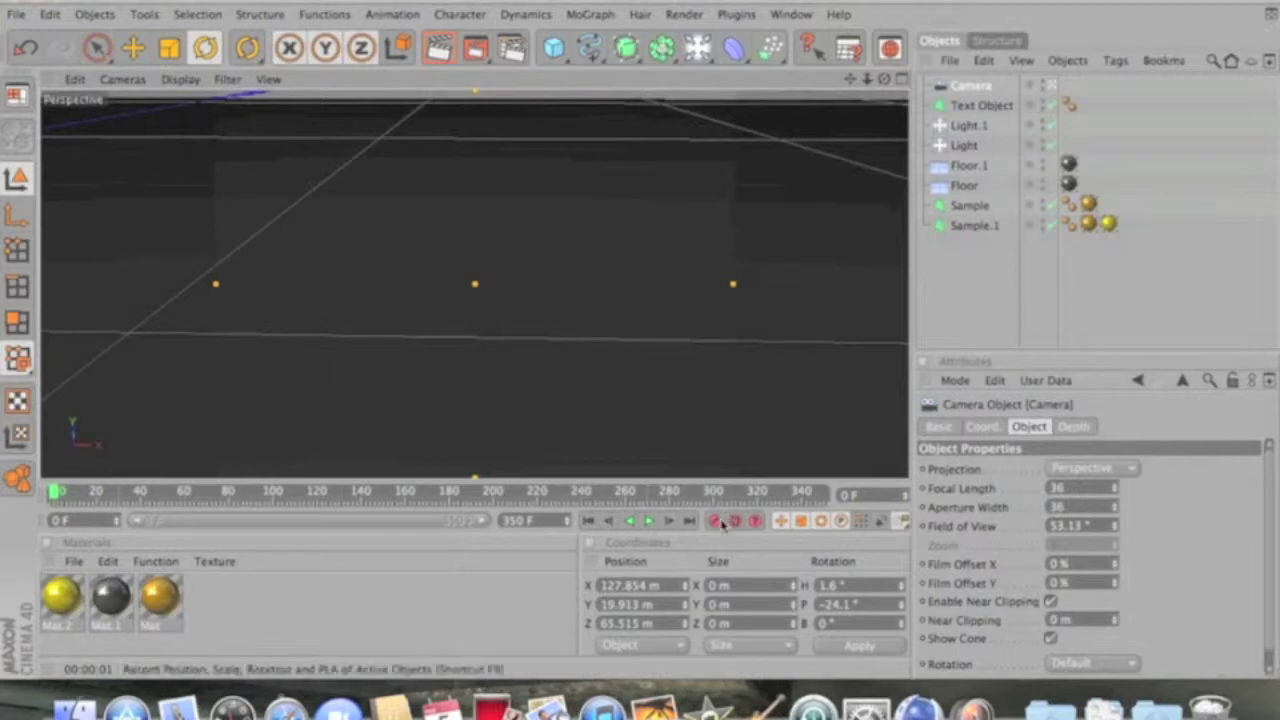
At frame 60, place the camera at about X 372 m, Y 234 m, Z -423 m with heading 32.9° and pitch -17.3°, and record a keyframe.
drag(56, 493, 186, 505)
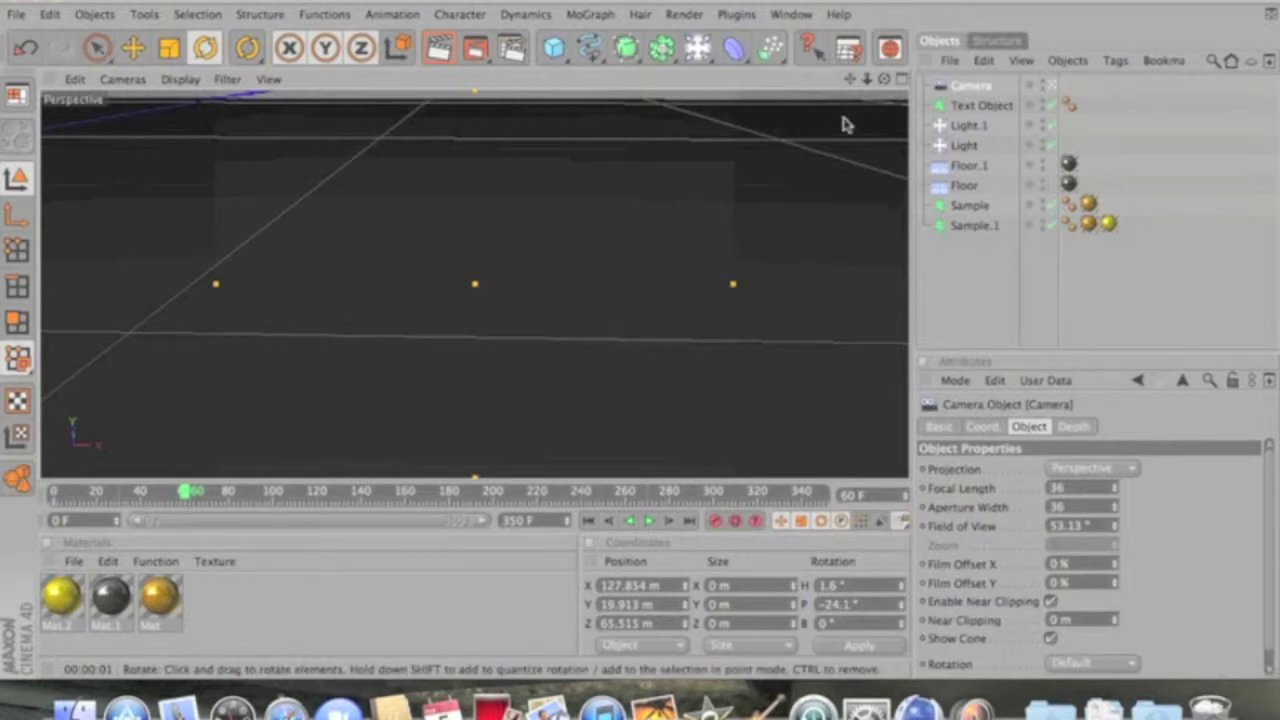
drag(867, 80, 640, 334)
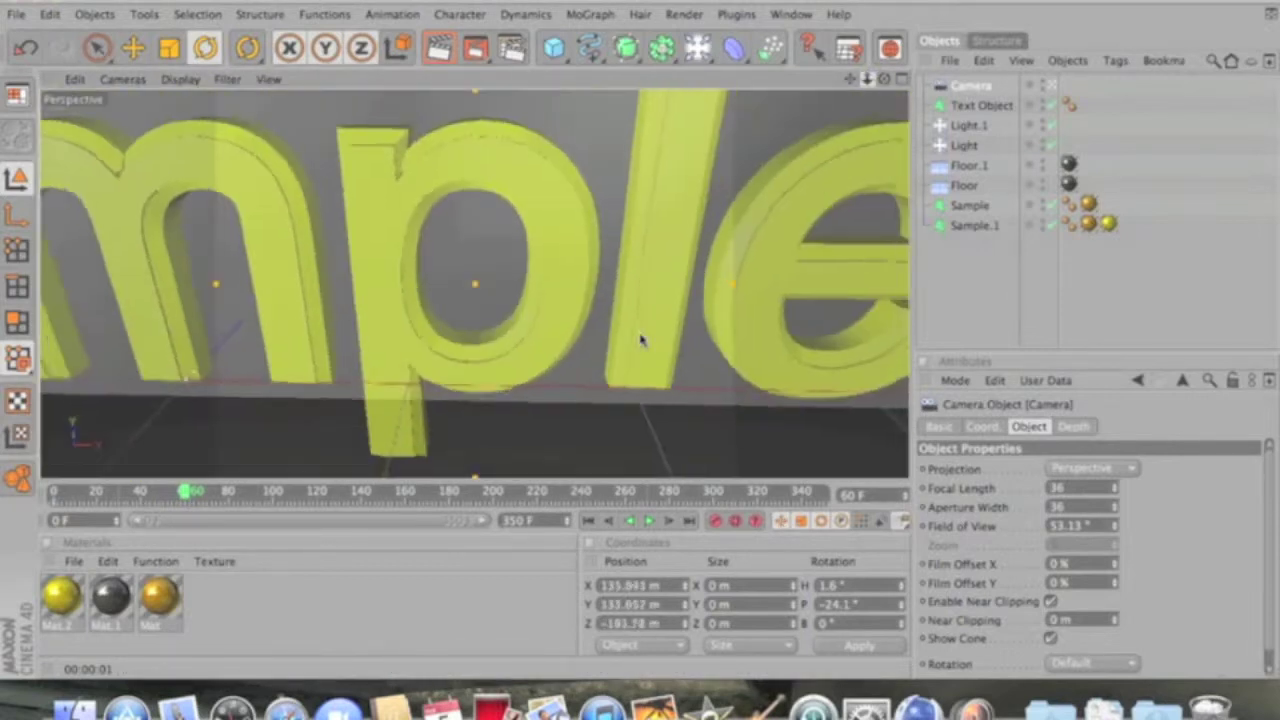
scroll(640, 337, down, 10)
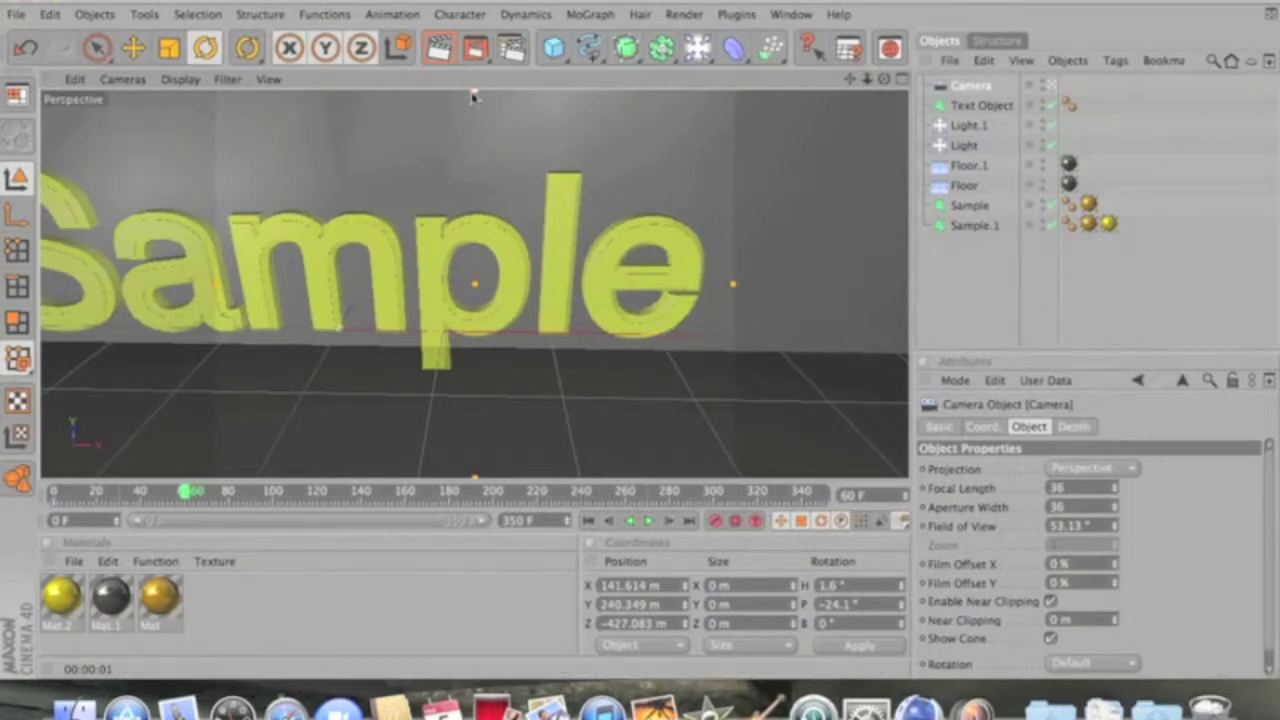
drag(849, 80, 883, 81)
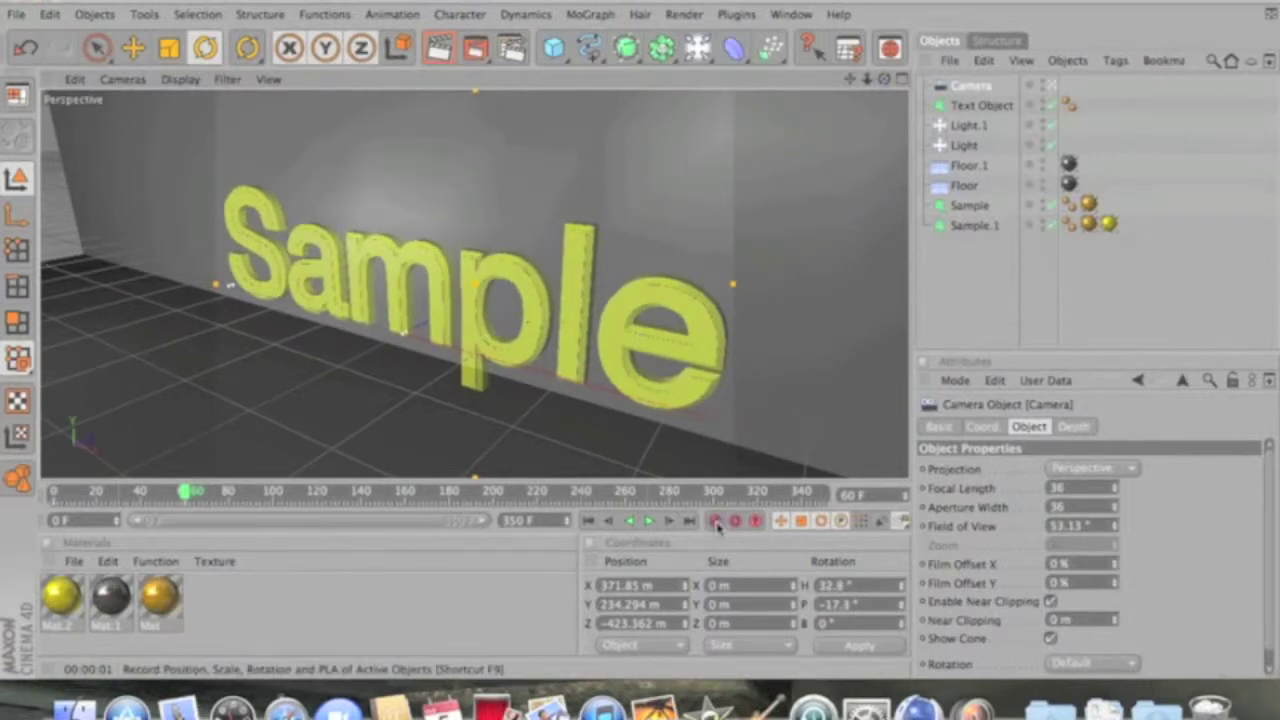
At frame 100, swing the camera to the other side of Sample, about X -341 m, Y 313 m, Z -658 m, and record a keyframe.
drag(184, 501, 275, 512)
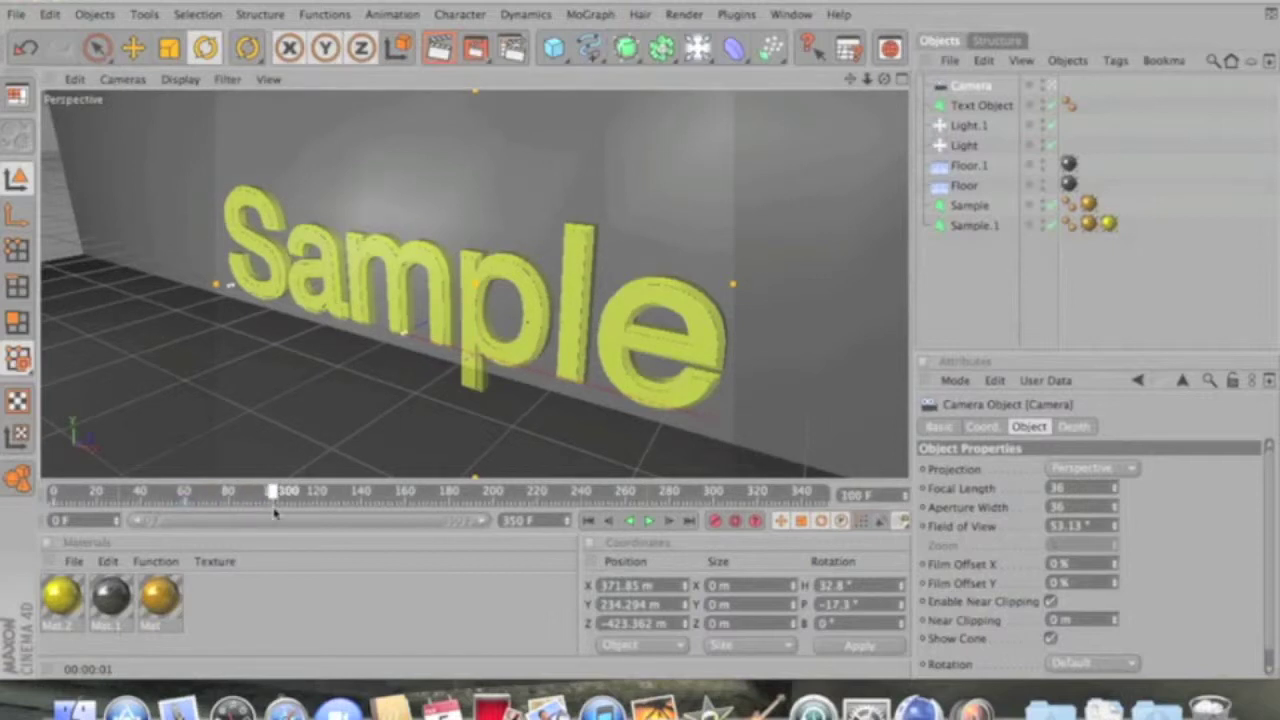
drag(850, 79, 641, 334)
drag(855, 83, 856, 84)
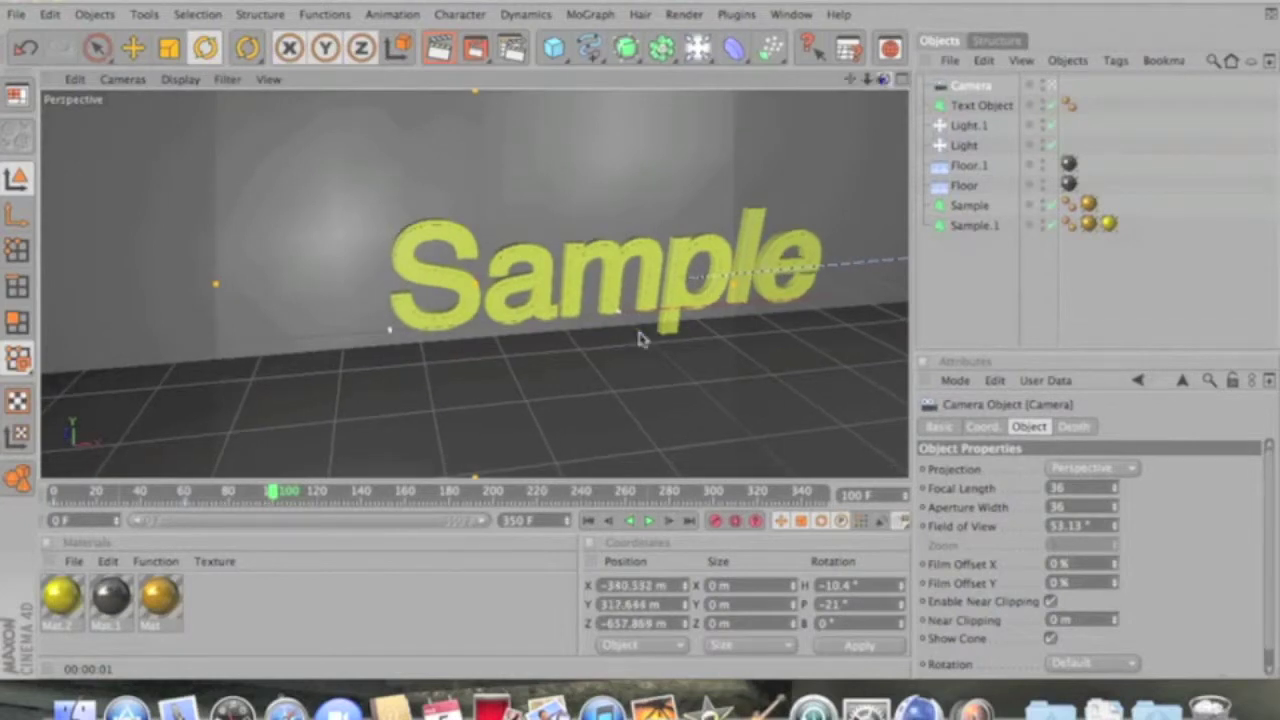
Play back the camera animation from its first frame and return to frame 0.
click(648, 521)
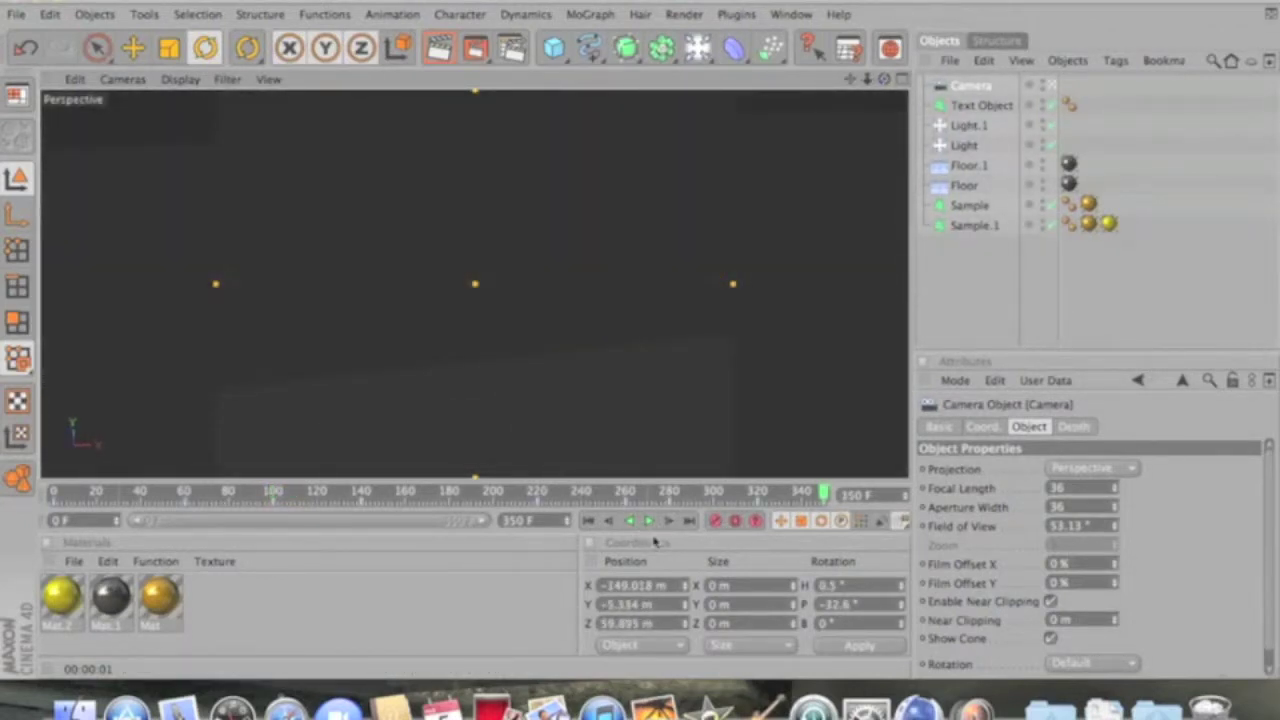
click(589, 521)
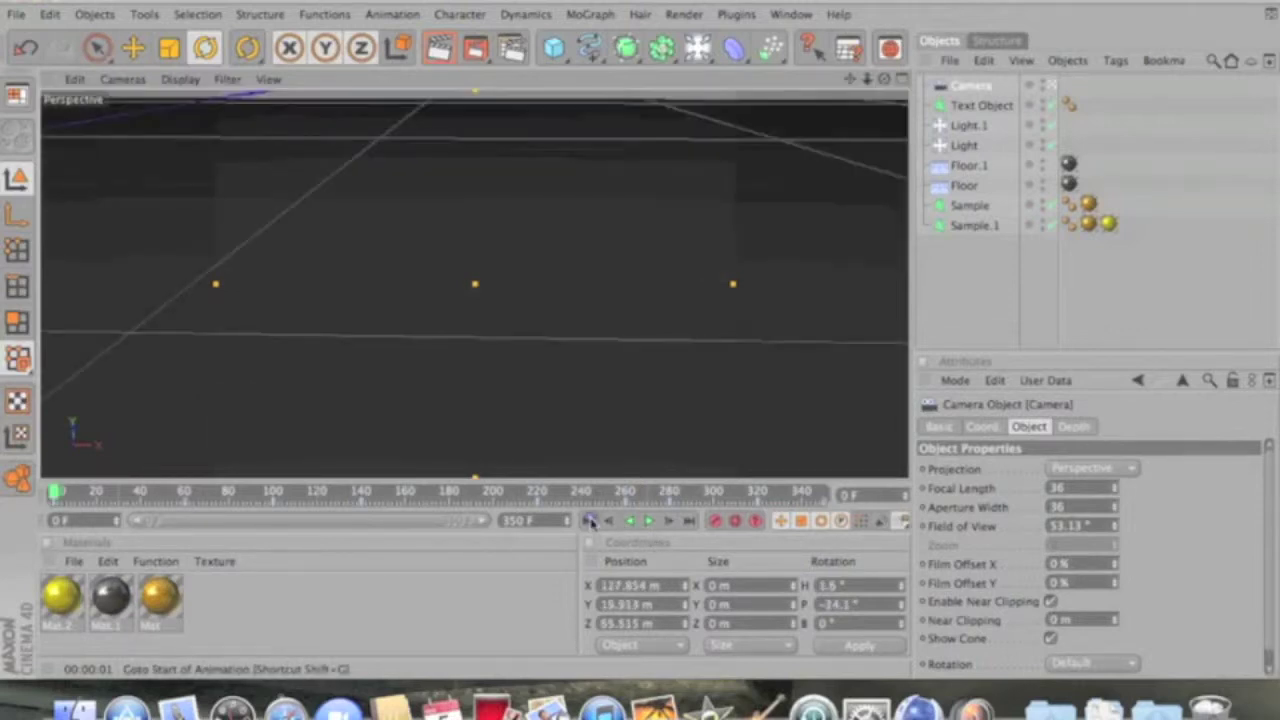
click(648, 521)
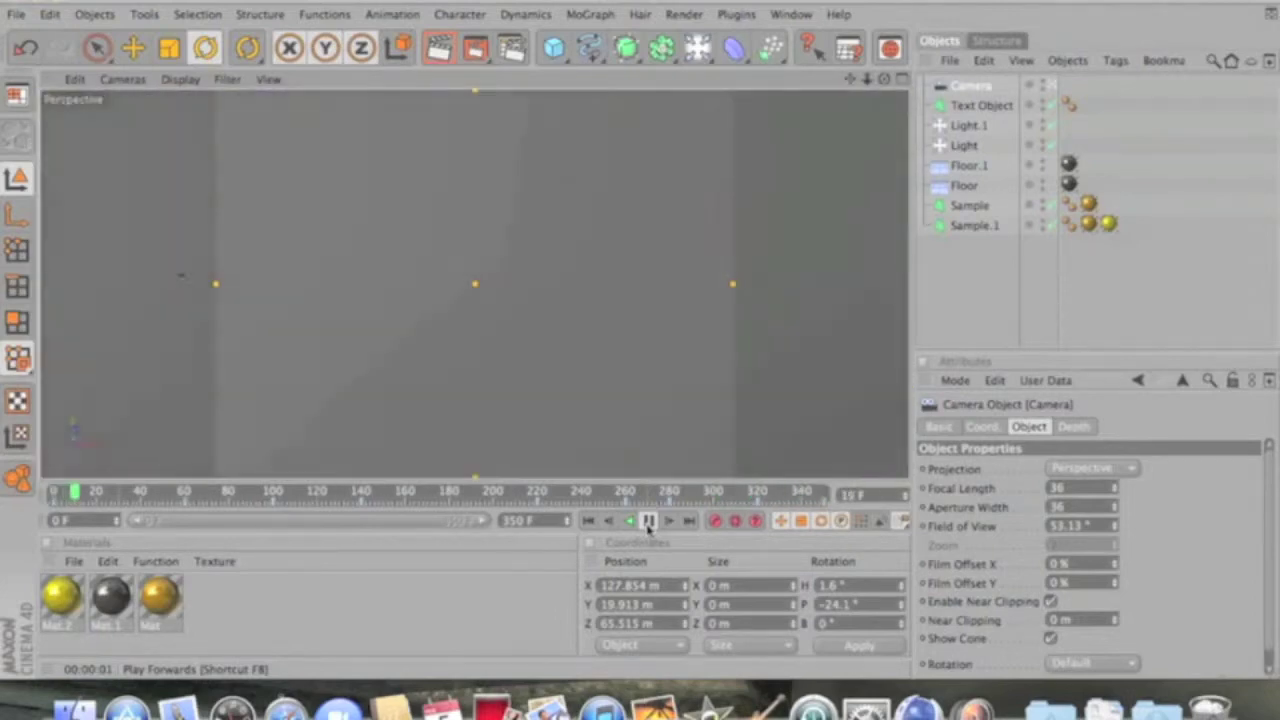
click(648, 522)
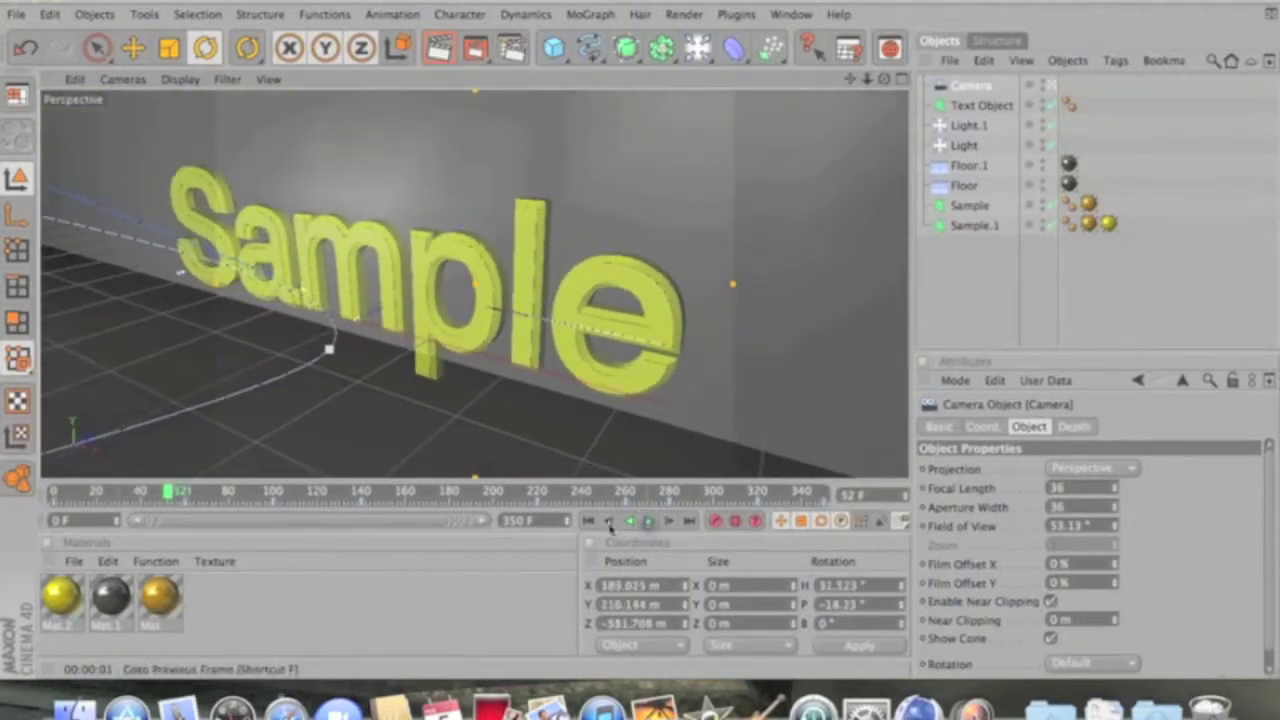
click(588, 522)
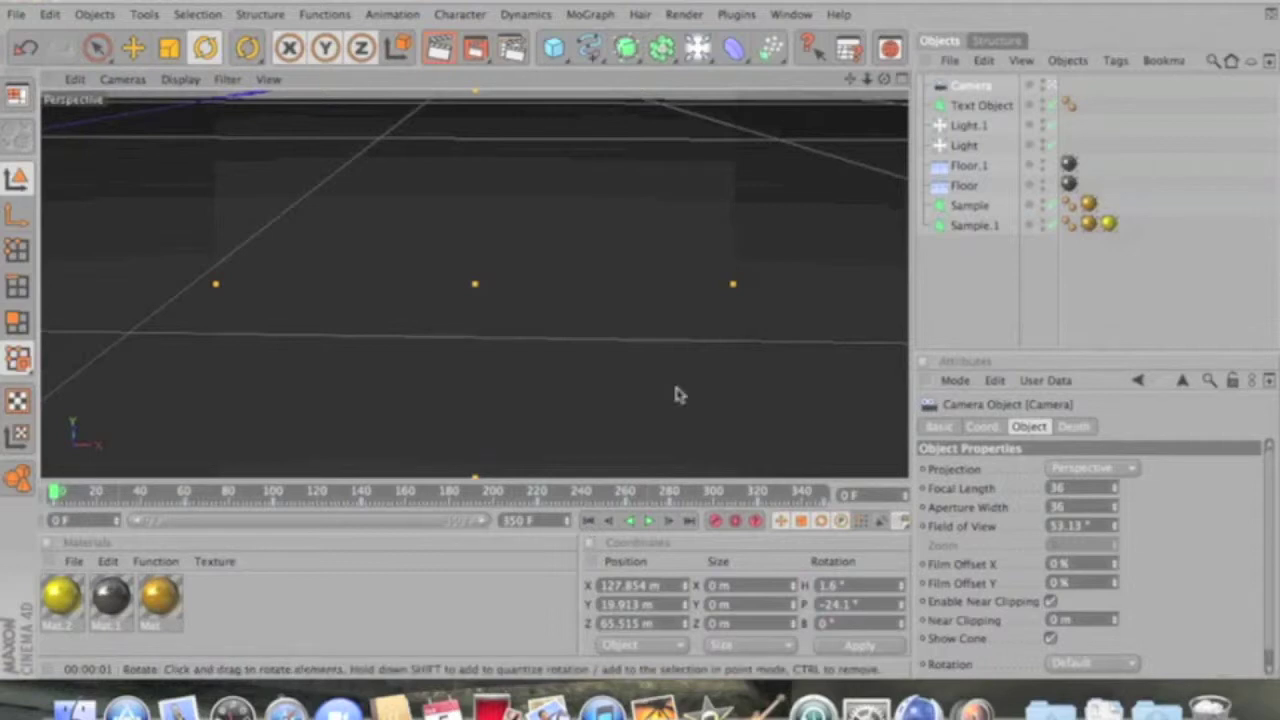
Set the render output size to 1280 x 720 pixels in the render settings.
click(513, 52)
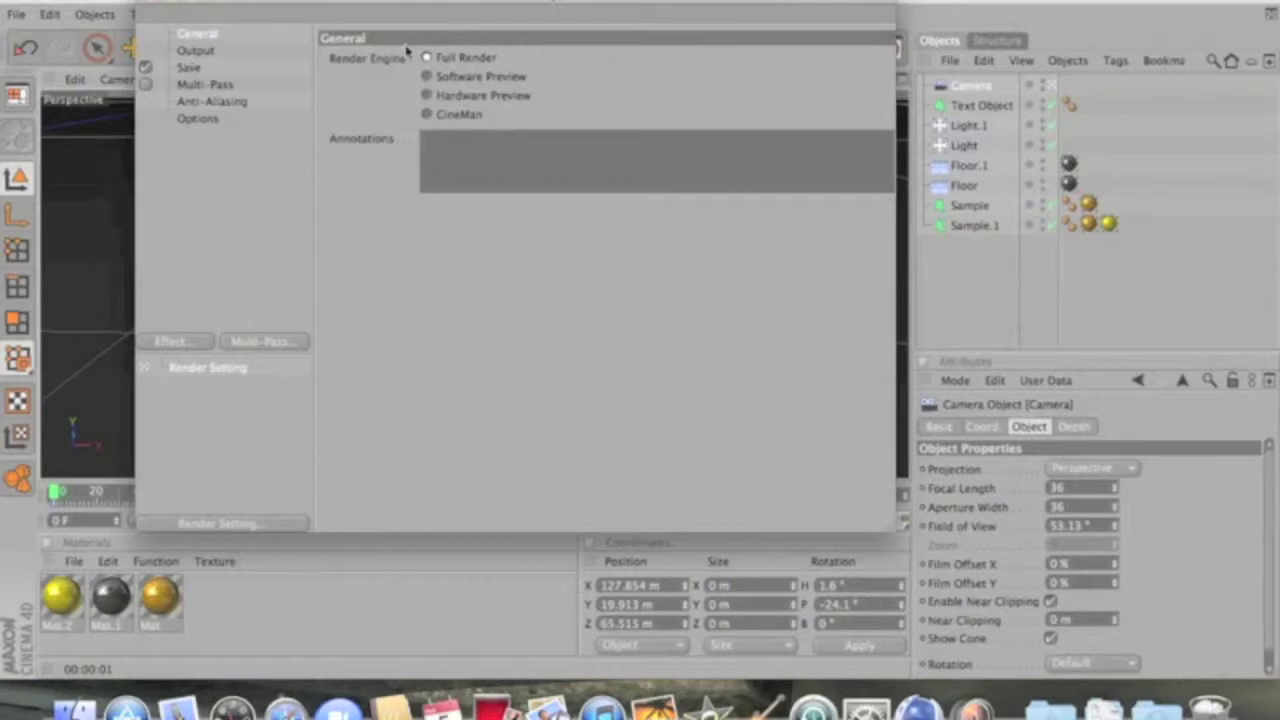
click(233, 66)
click(211, 53)
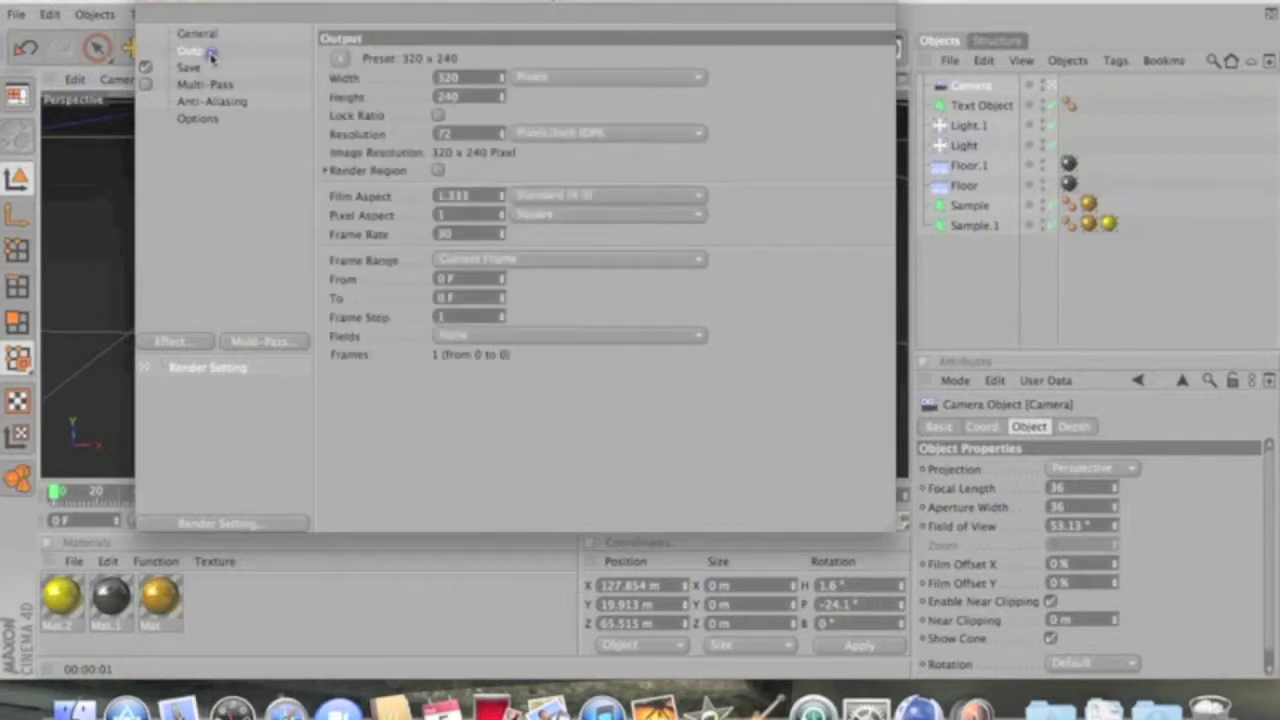
text(1280)
key(Return)
click(437, 96)
text(72)
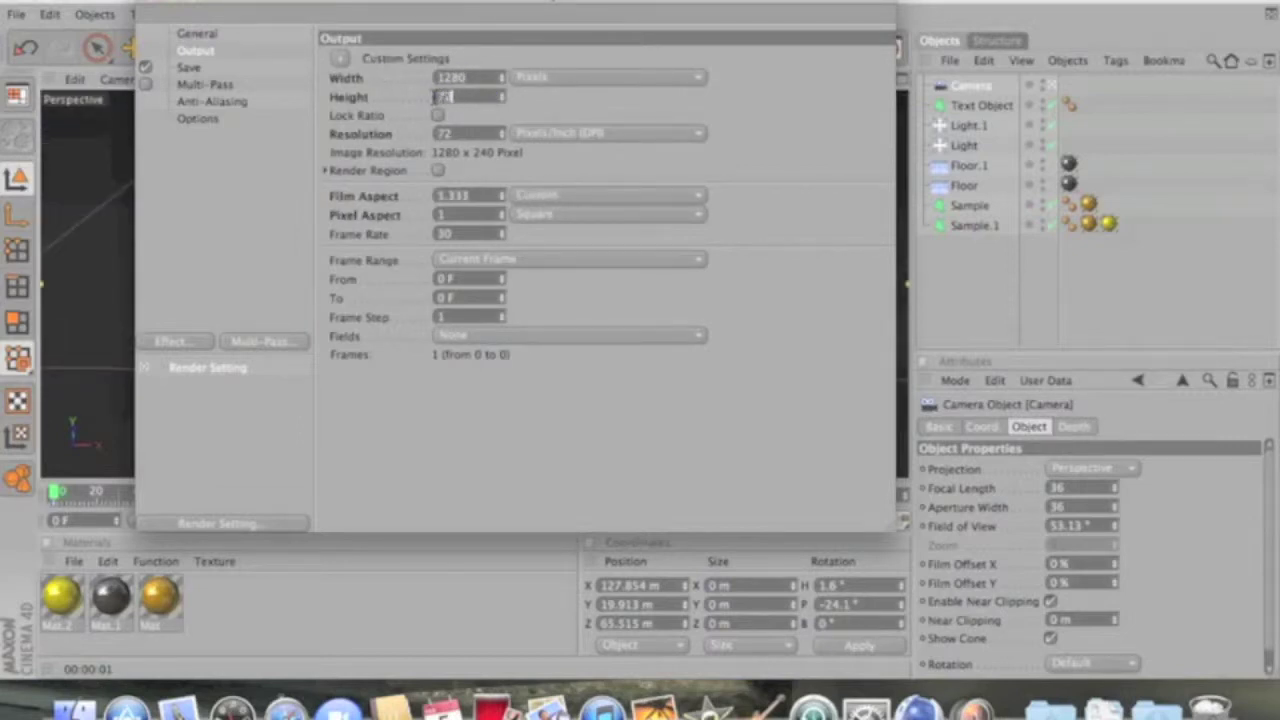
Set the render's frame range to run from frame 1 to frame 350.
click(442, 280)
click(440, 298)
text(350)
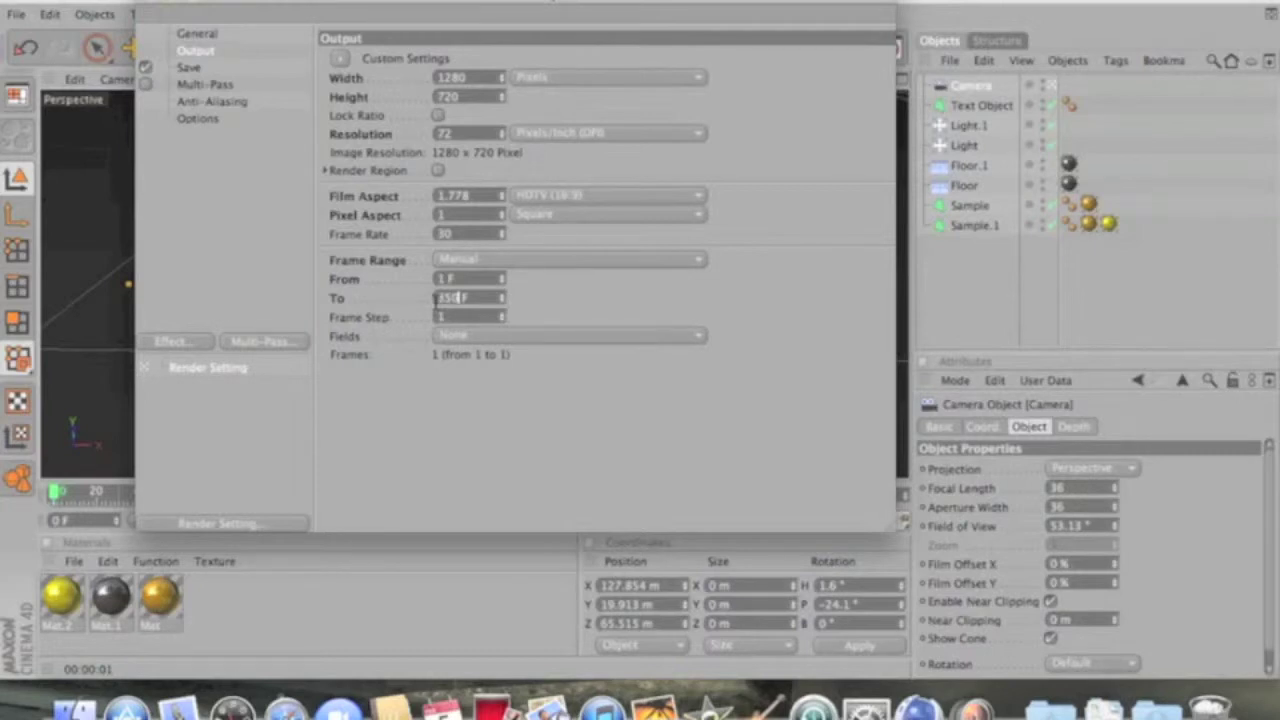
key(Return)
Set the save format of the render to QuickTime Movie.
click(188, 67)
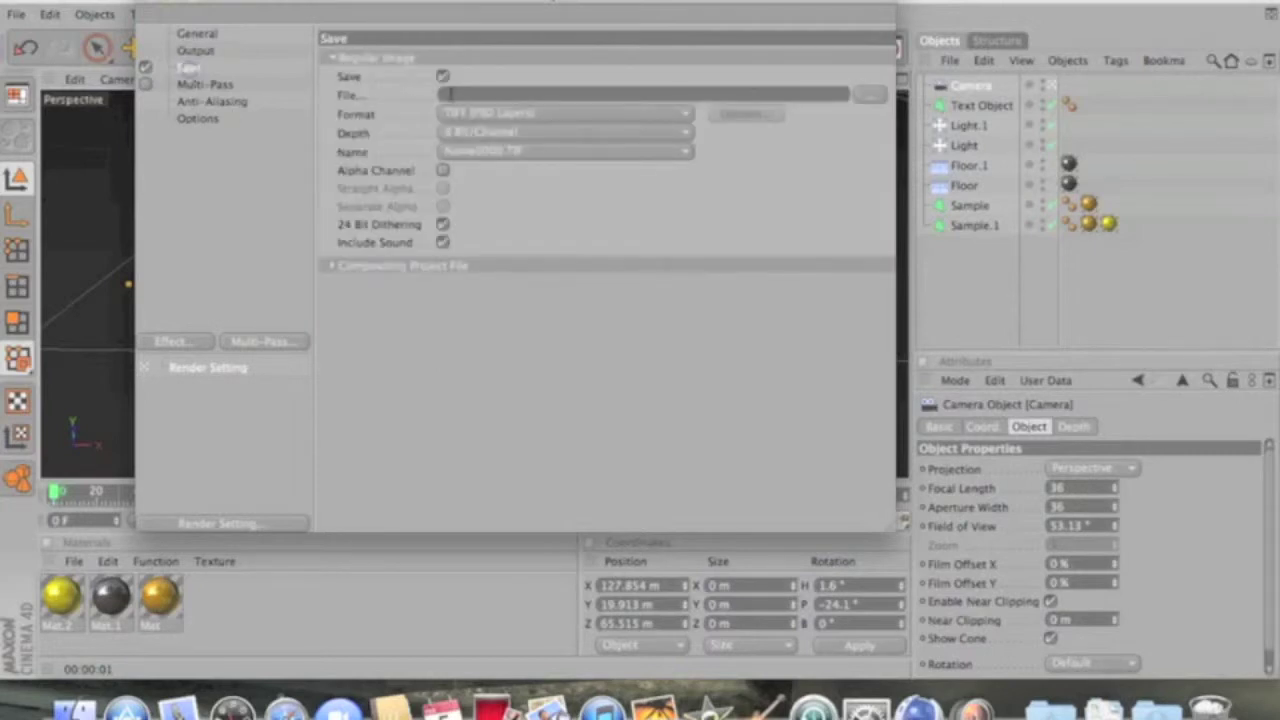
click(490, 114)
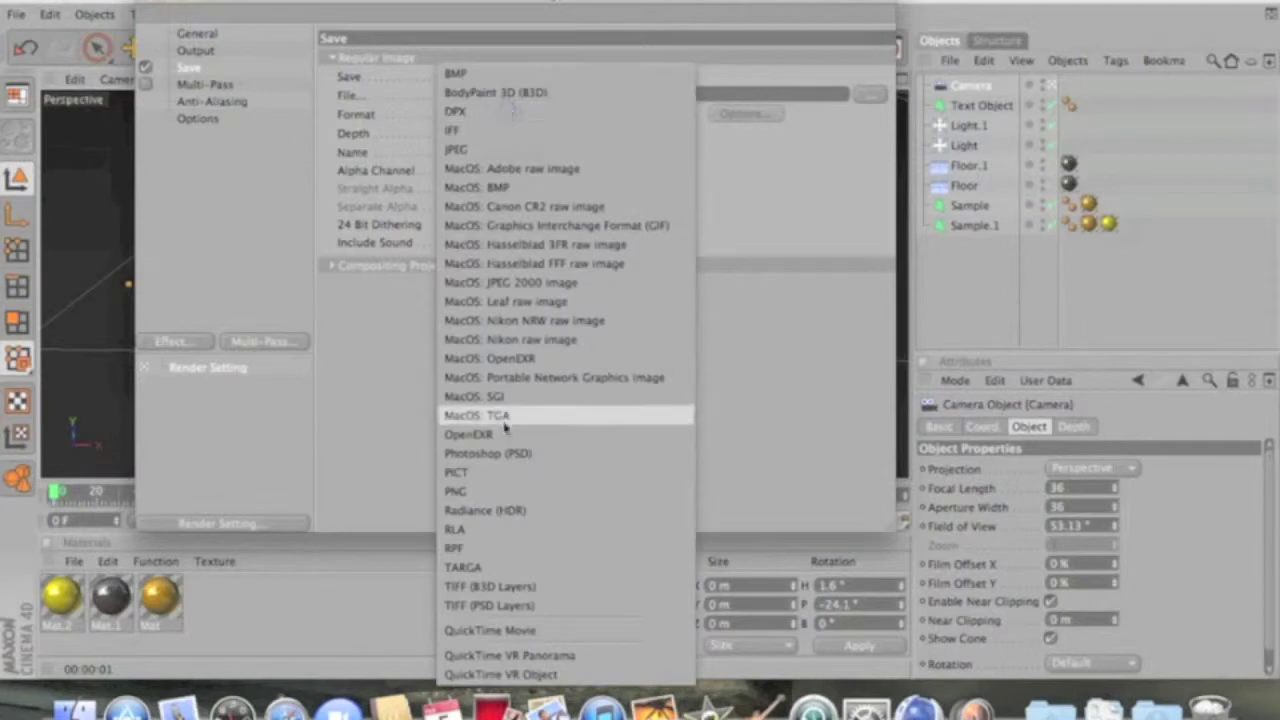
click(488, 631)
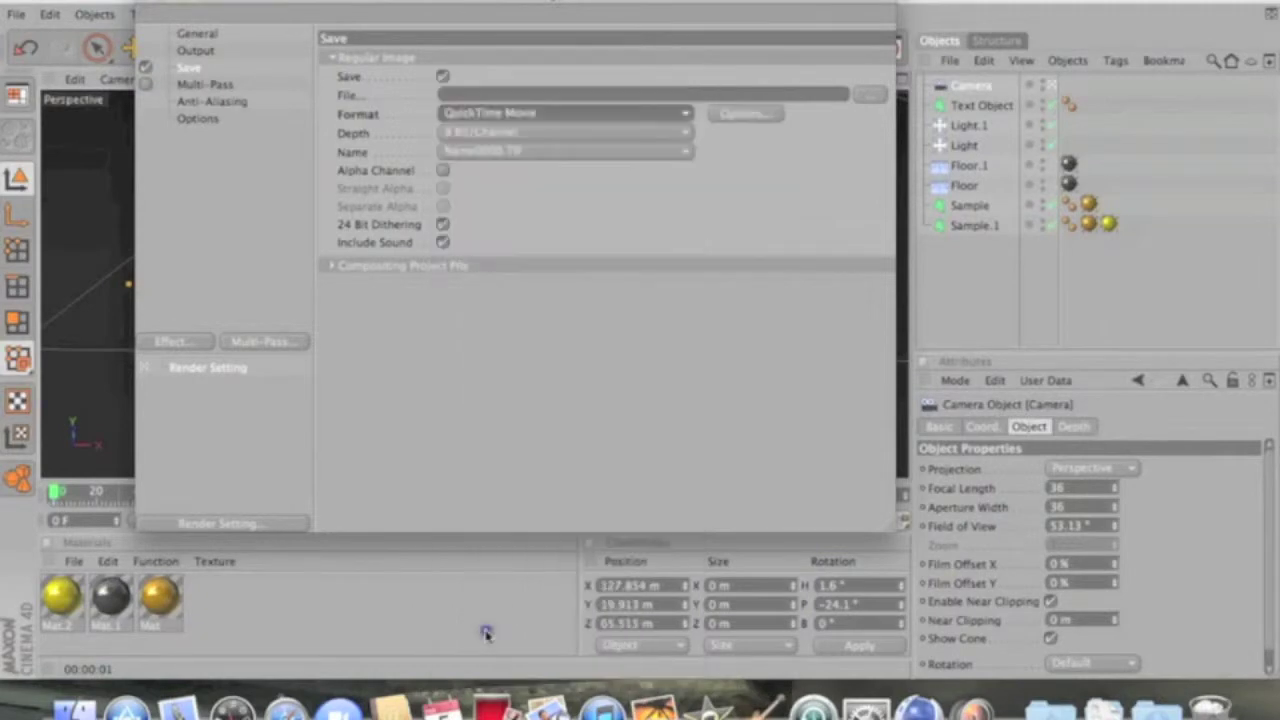
Set the render's output file to "Sample" on the Desktop and close the render settings.
click(867, 98)
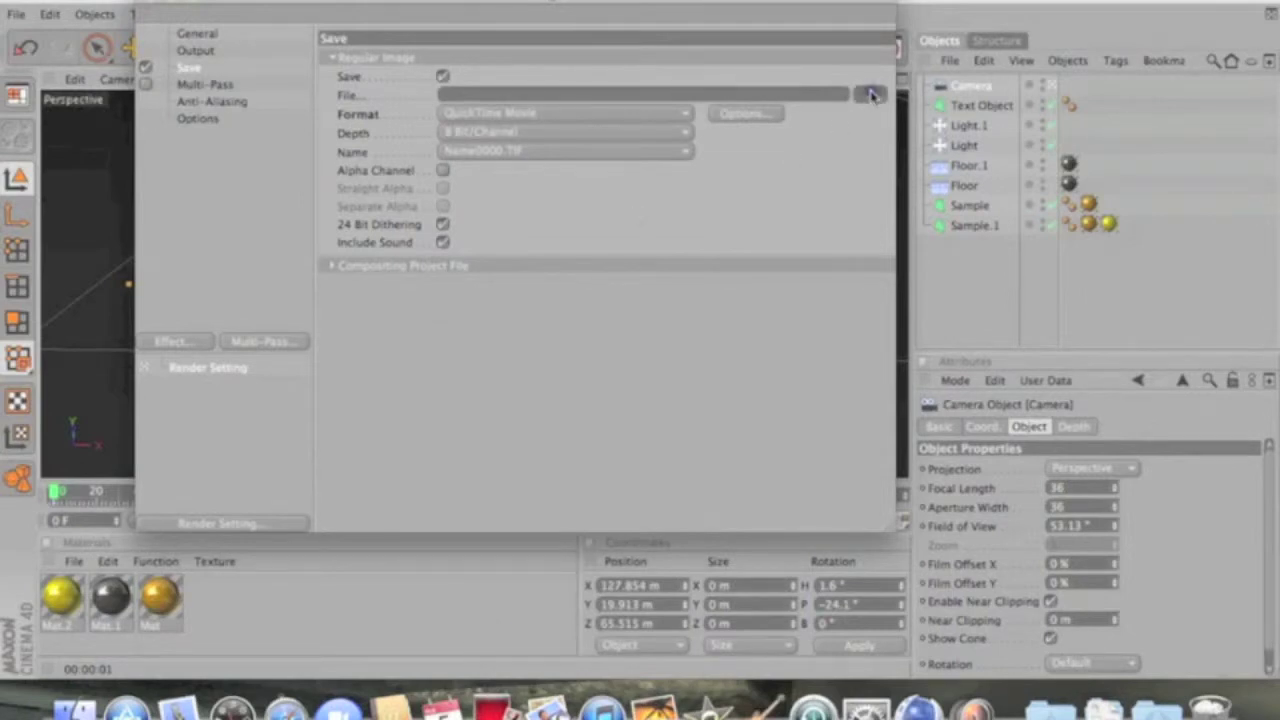
click(735, 212)
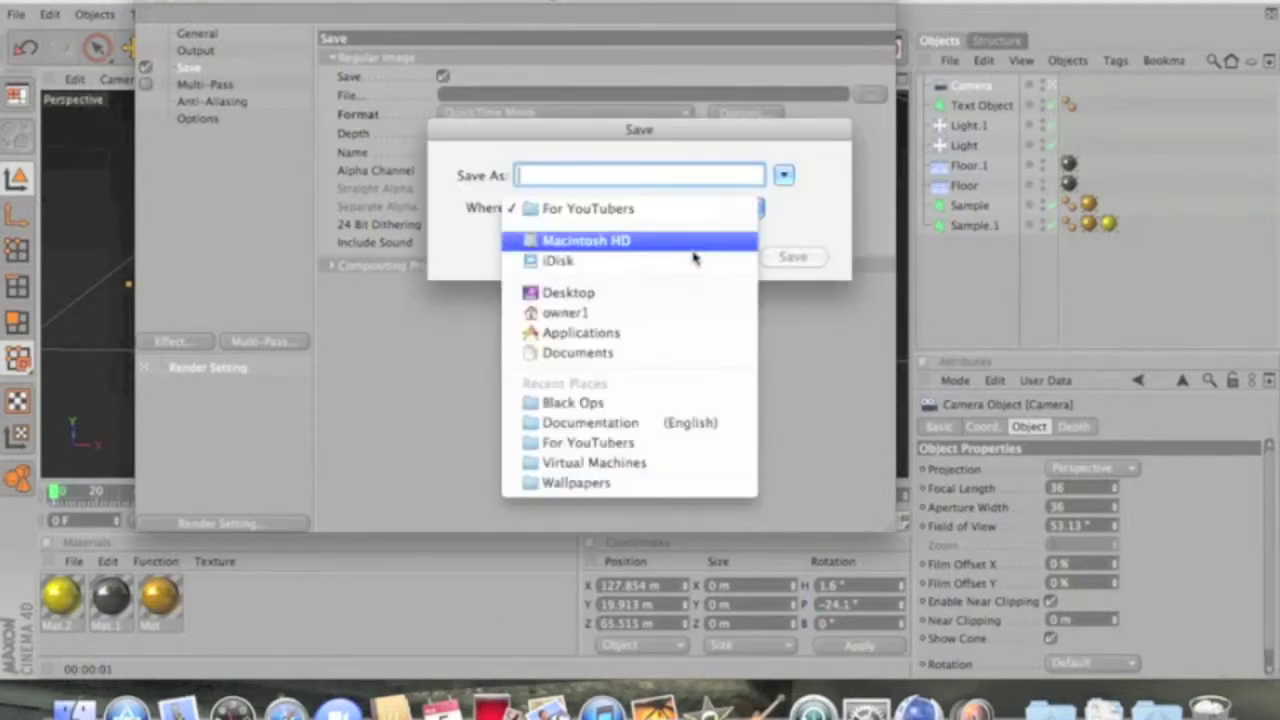
click(663, 294)
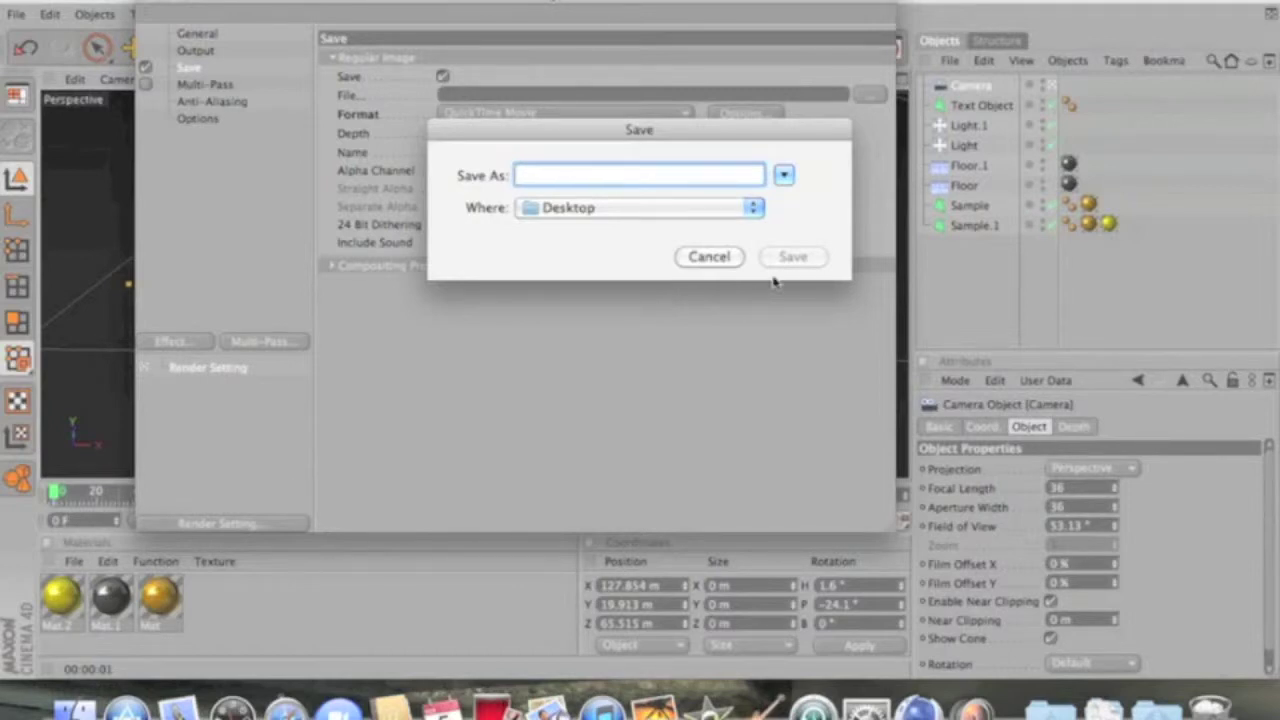
text(Sample)
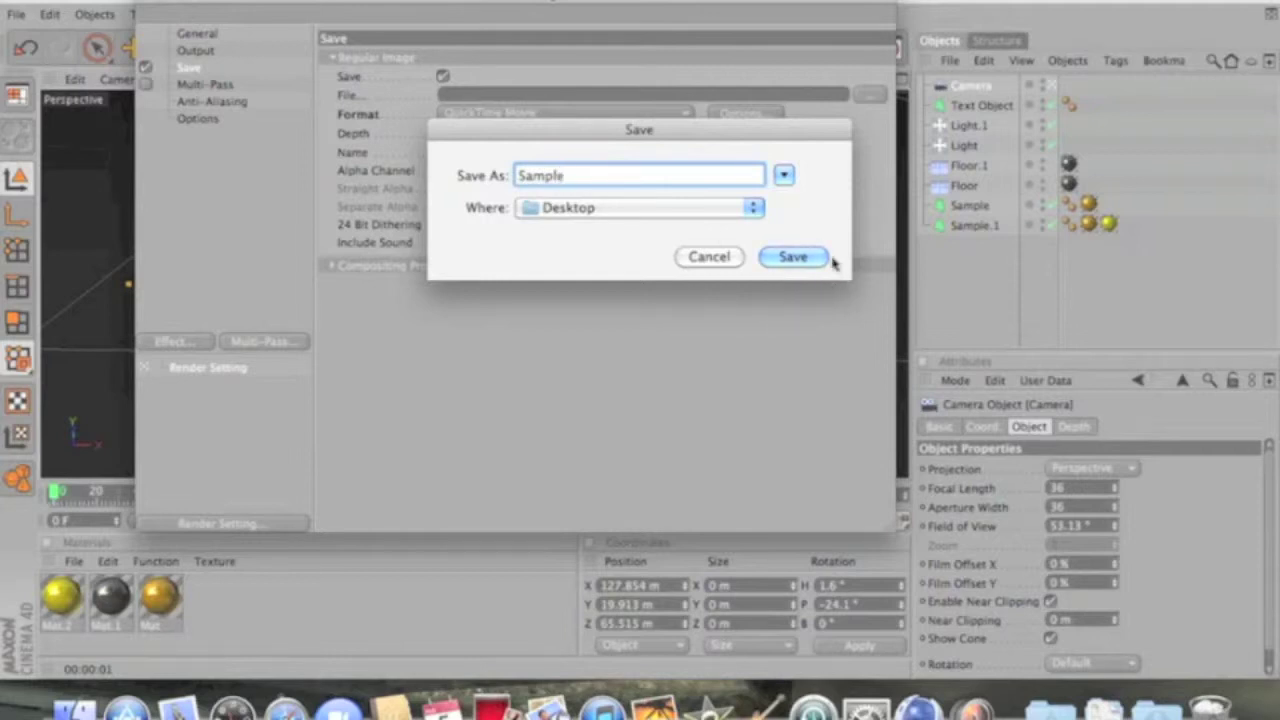
click(818, 257)
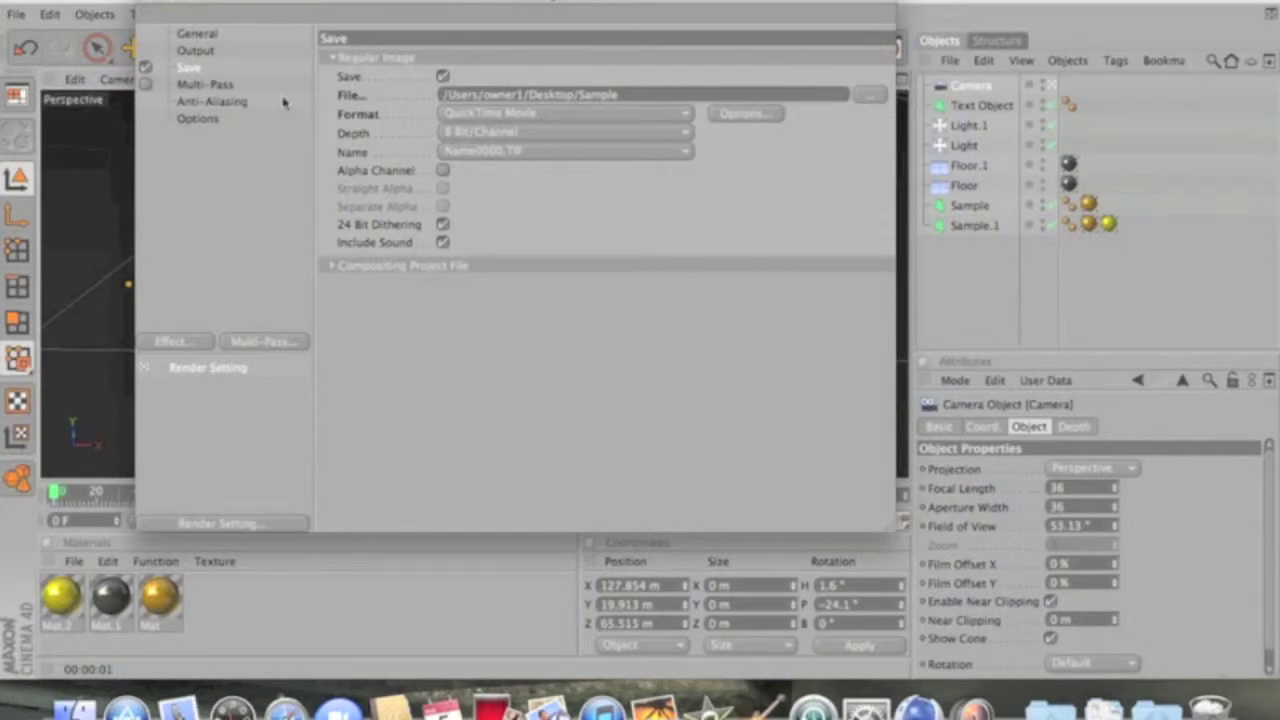
click(165, 6)
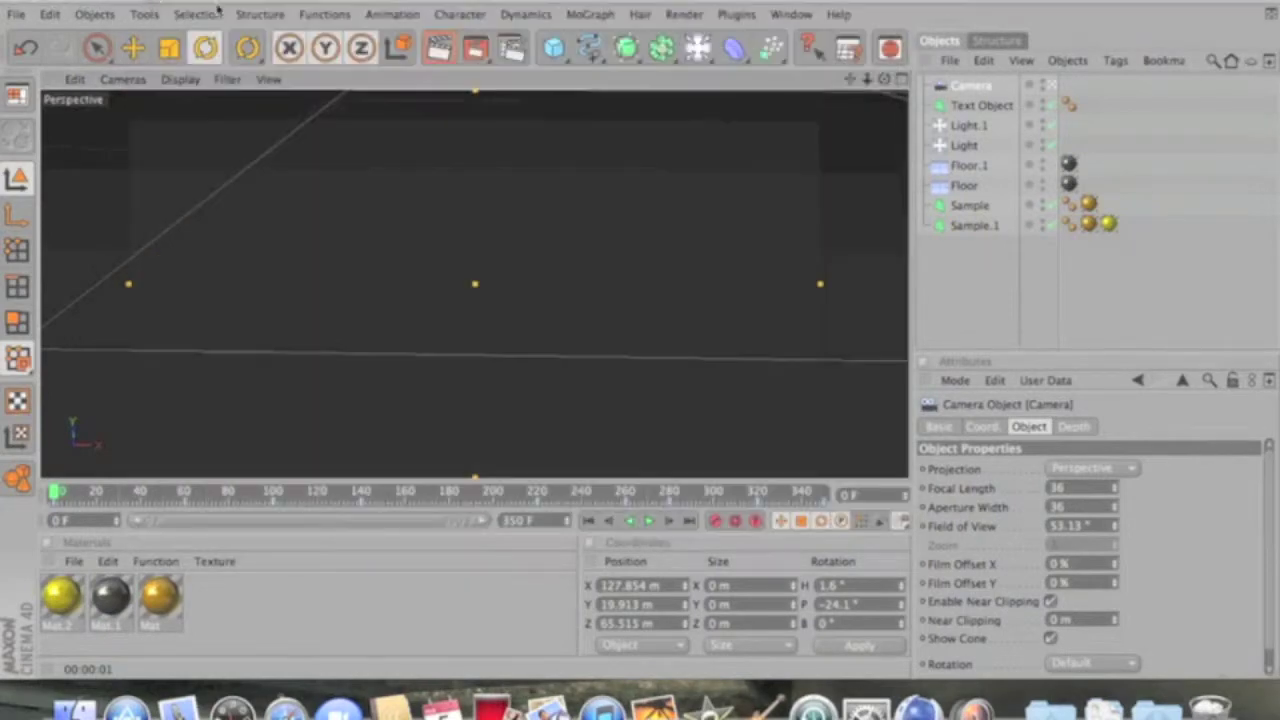